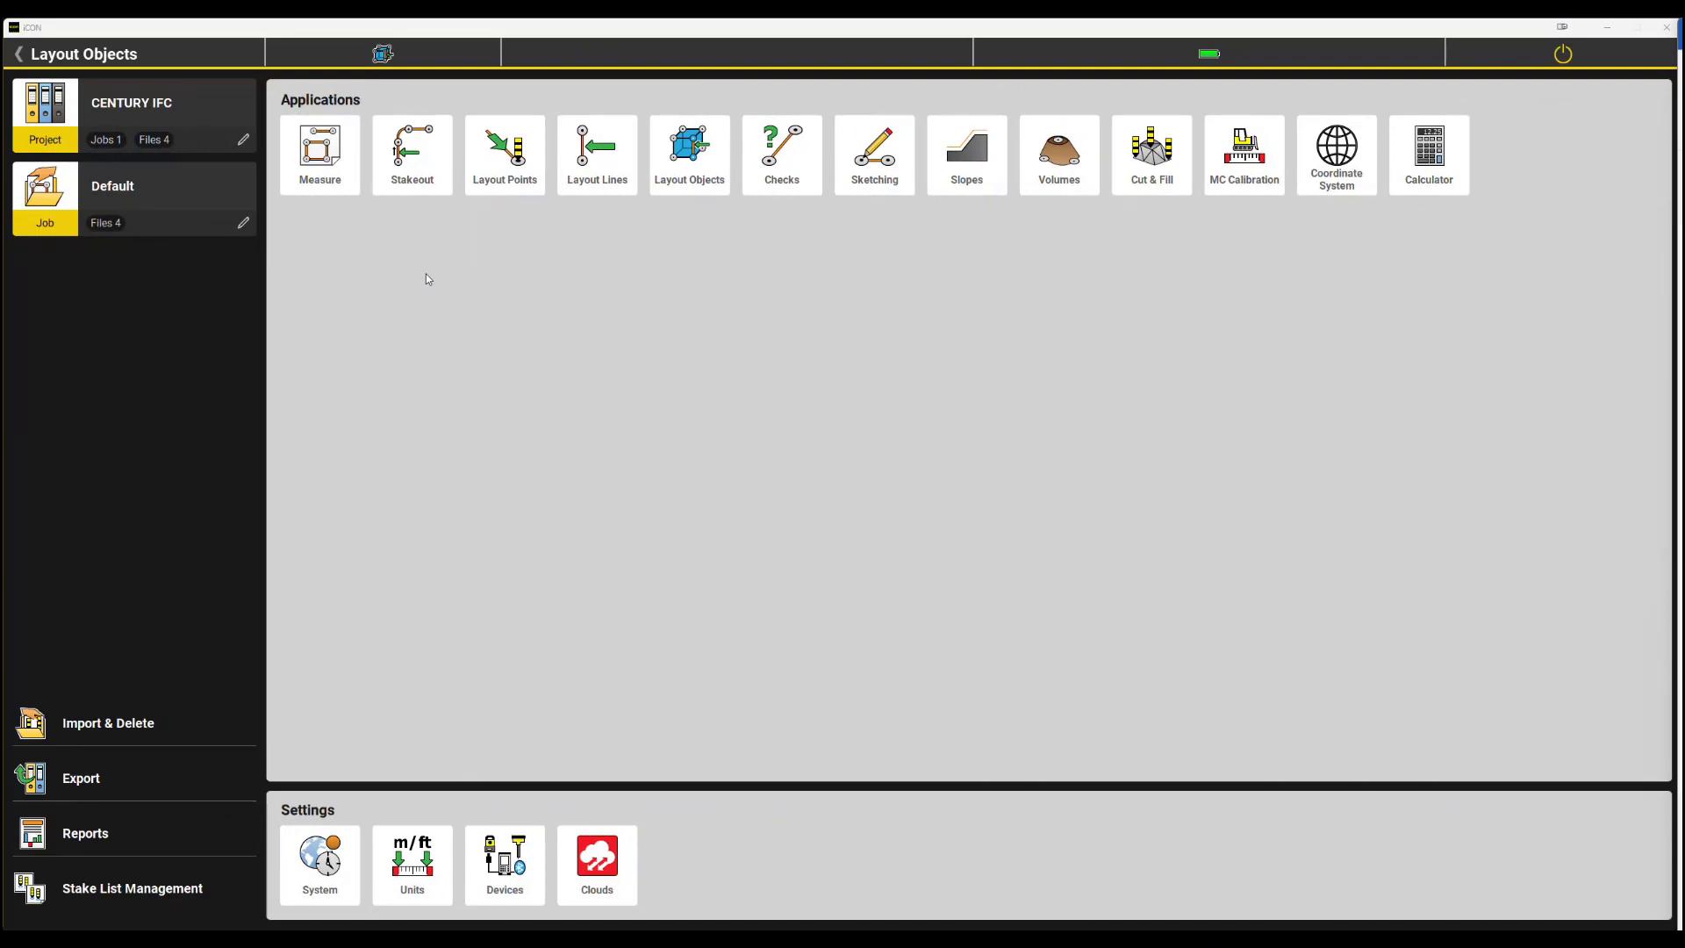
Start a new project named surfce123.
{"action": "left_click", "coordinate": [166, 106]}
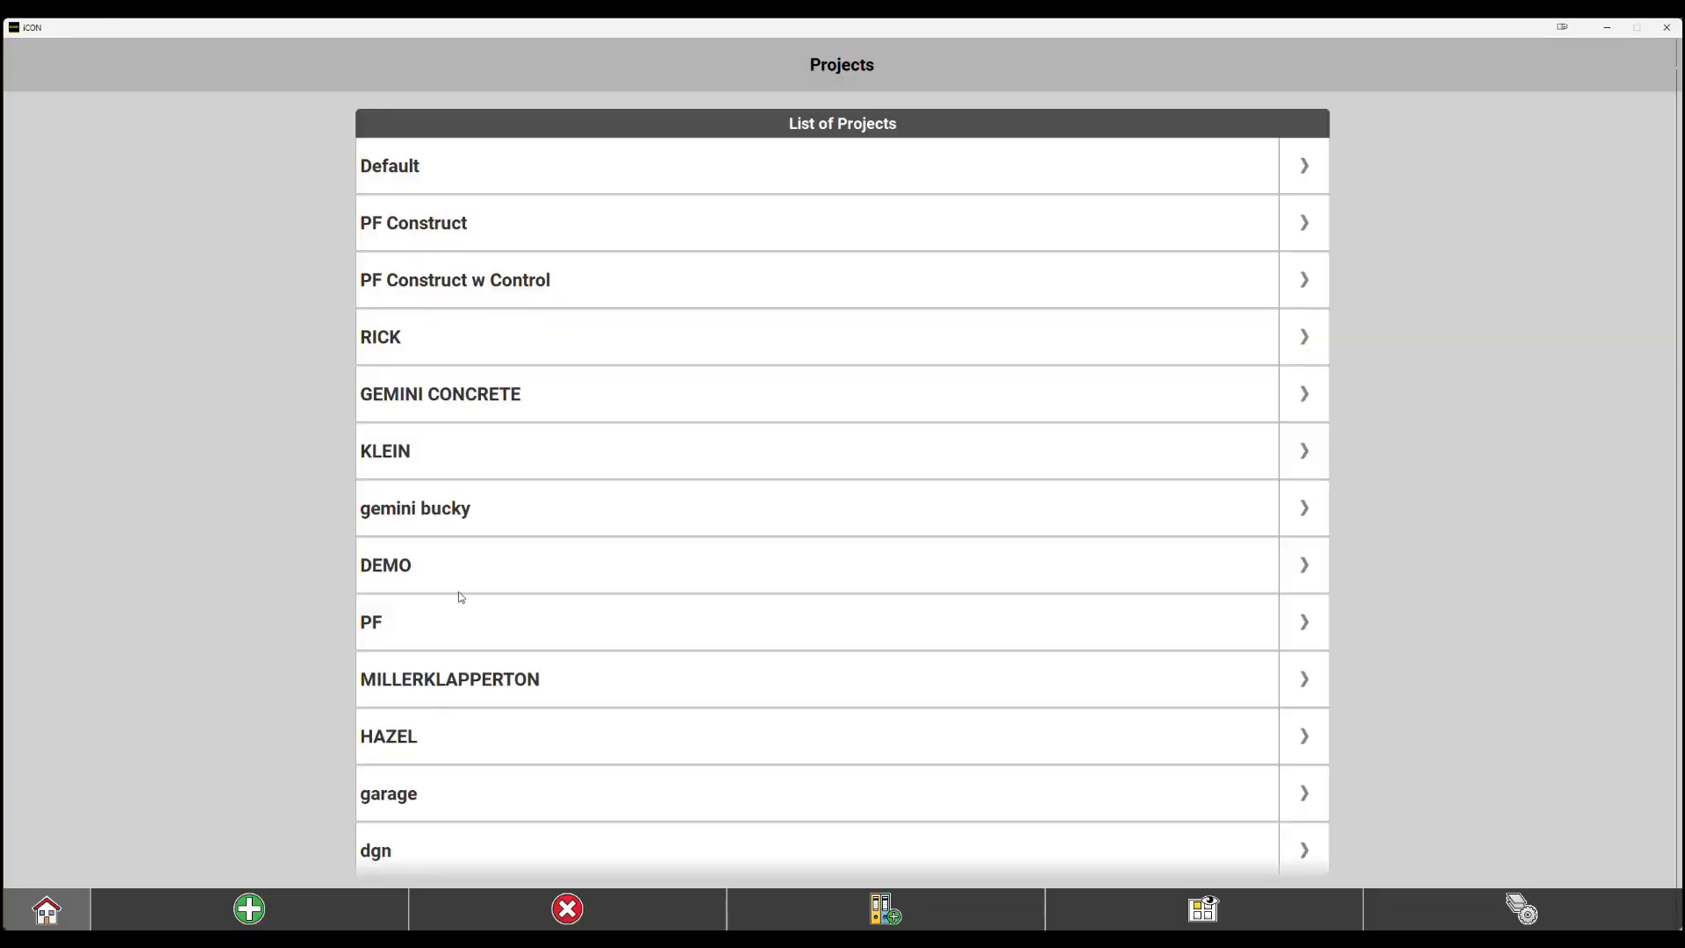
{"action": "left_click", "coordinate": [255, 911]}
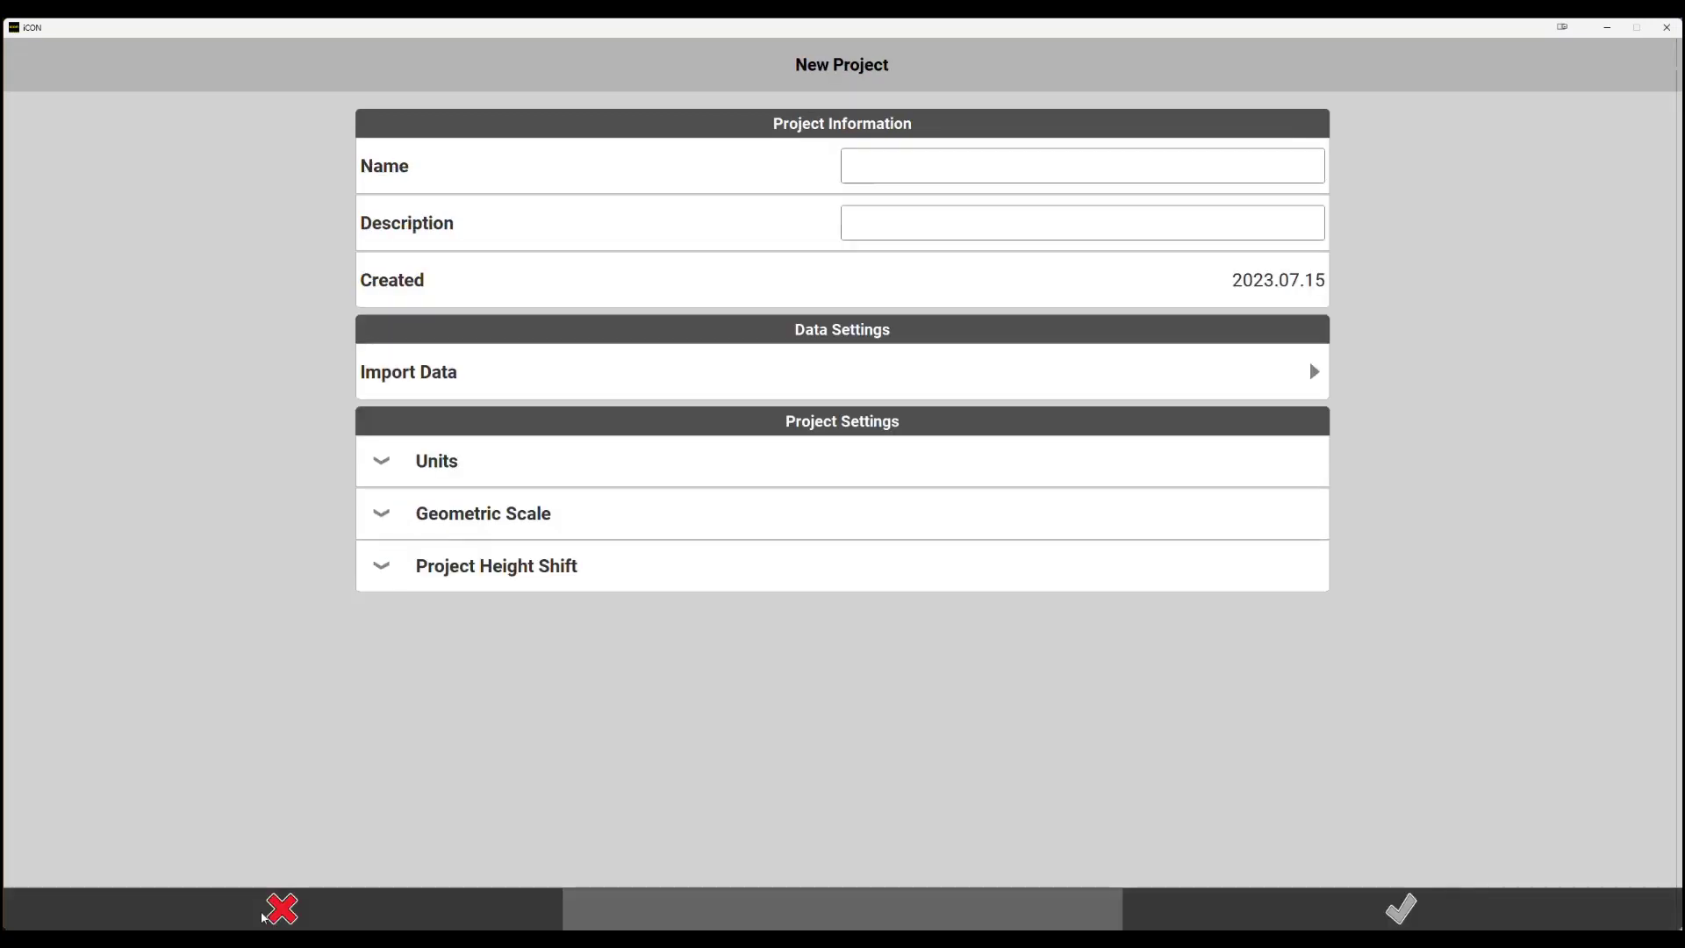
{"action": "left_click", "coordinate": [862, 171]}
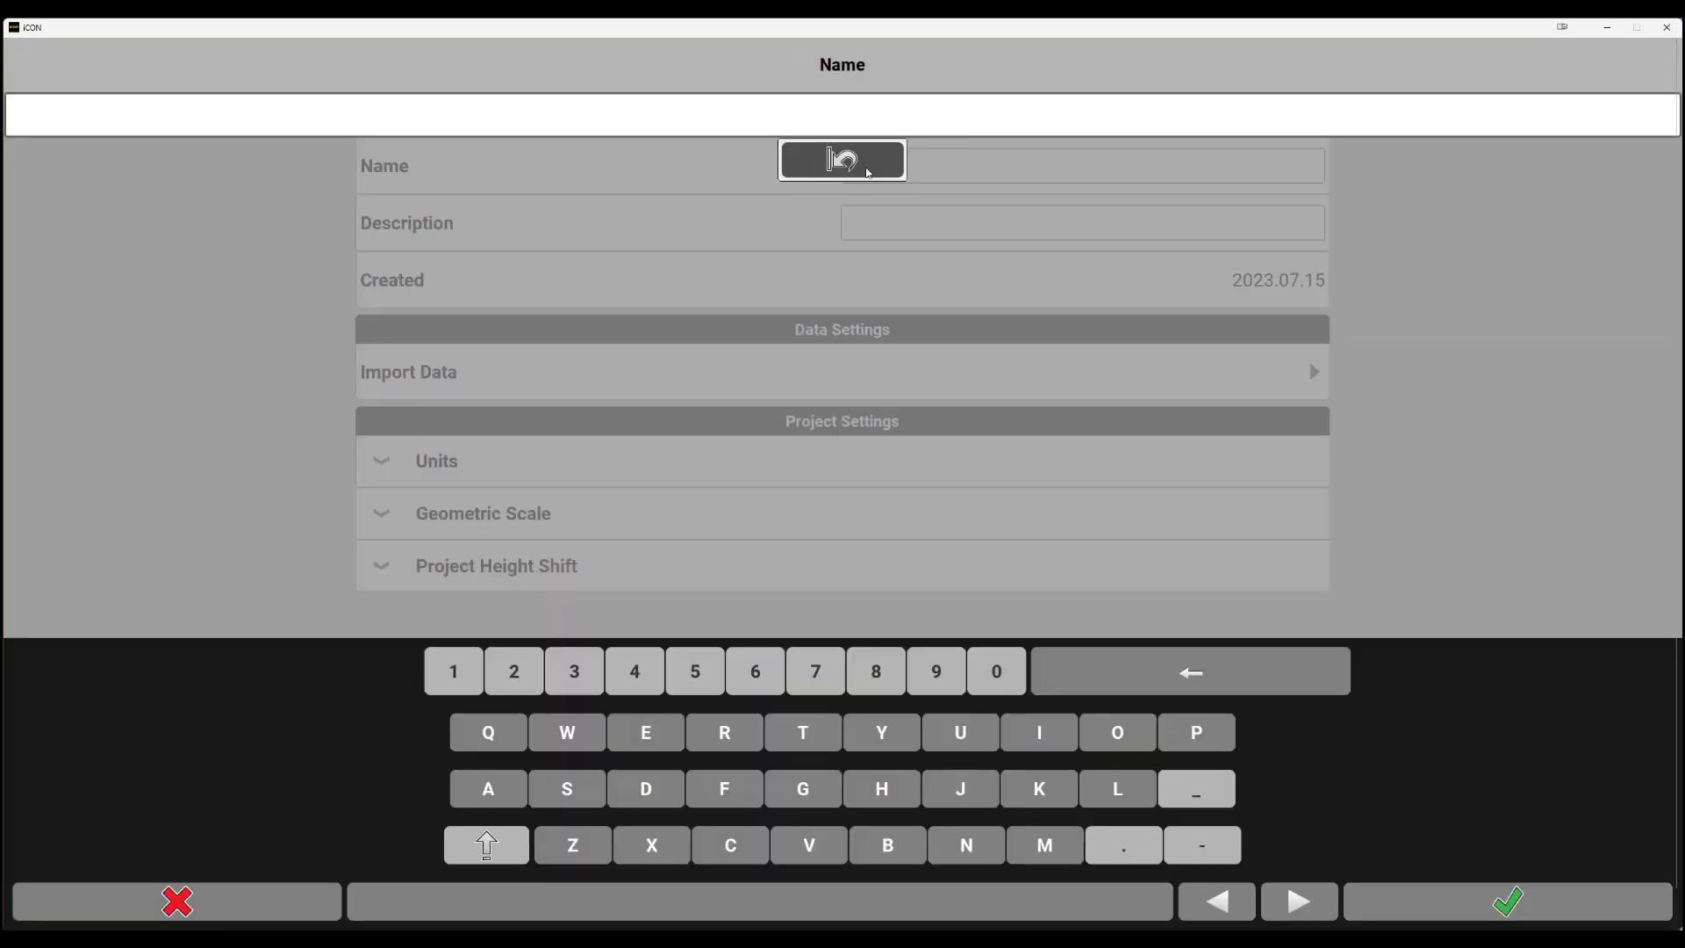
{"action": "type", "text": "surfce123"}
{"action": "left_click", "coordinate": [901, 602]}
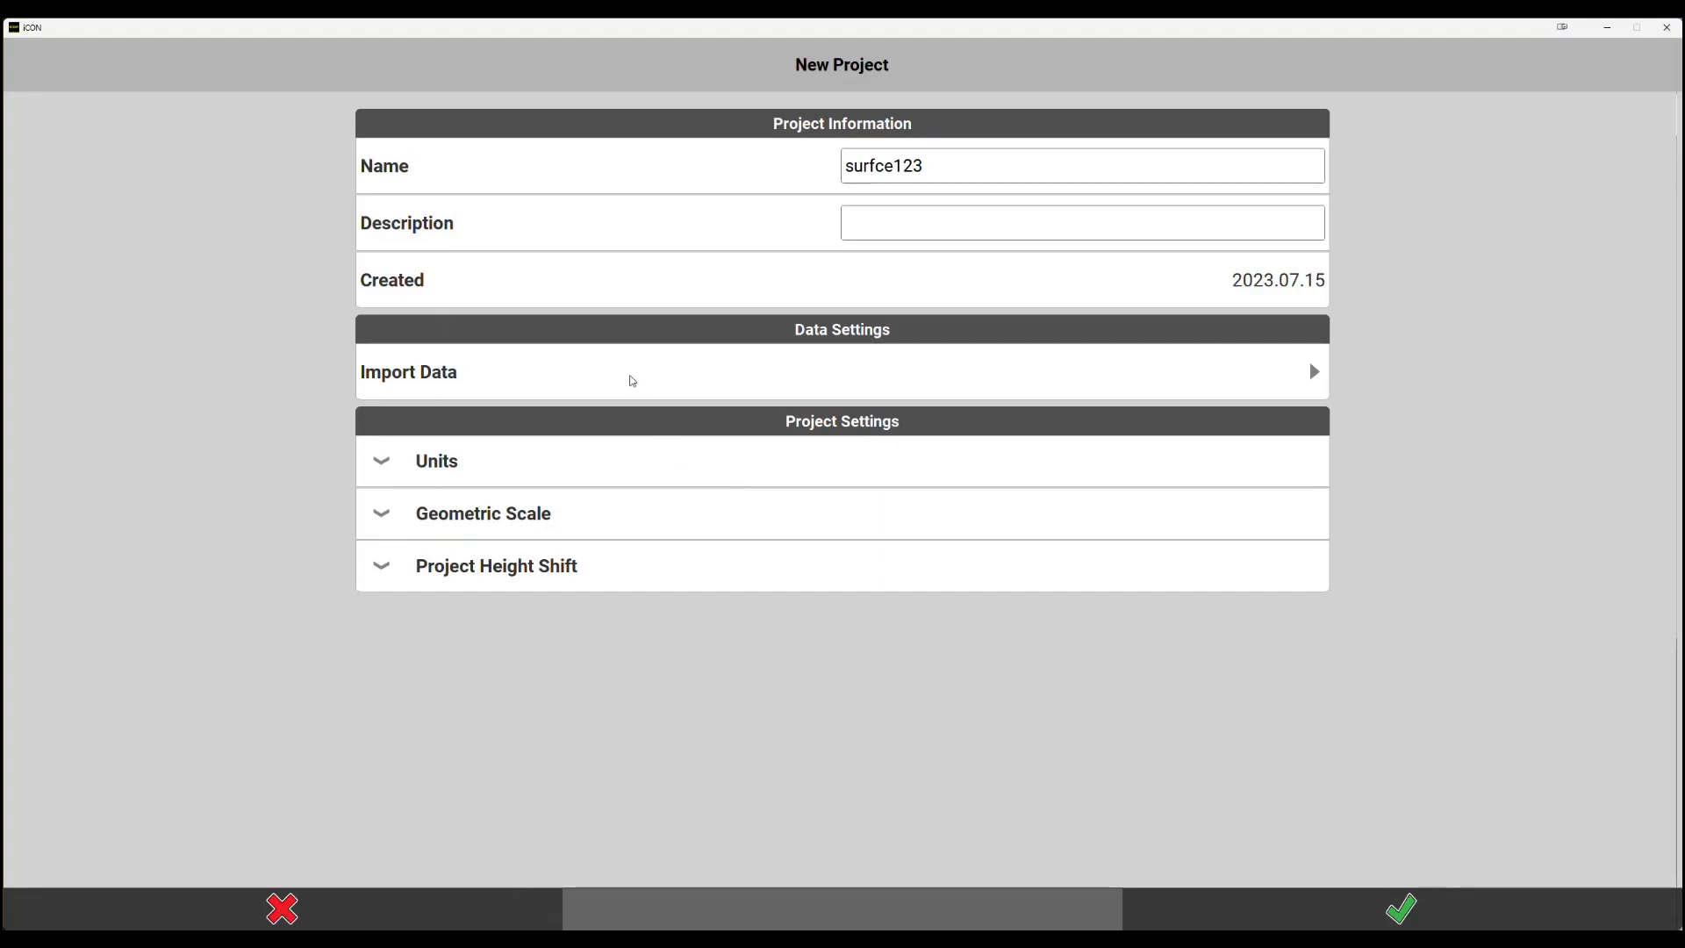
Import 22-041CoStar-2022 (2).ifc from the removable disk and create the project.
{"action": "left_click", "coordinate": [630, 377]}
{"action": "left_click", "coordinate": [1054, 667]}
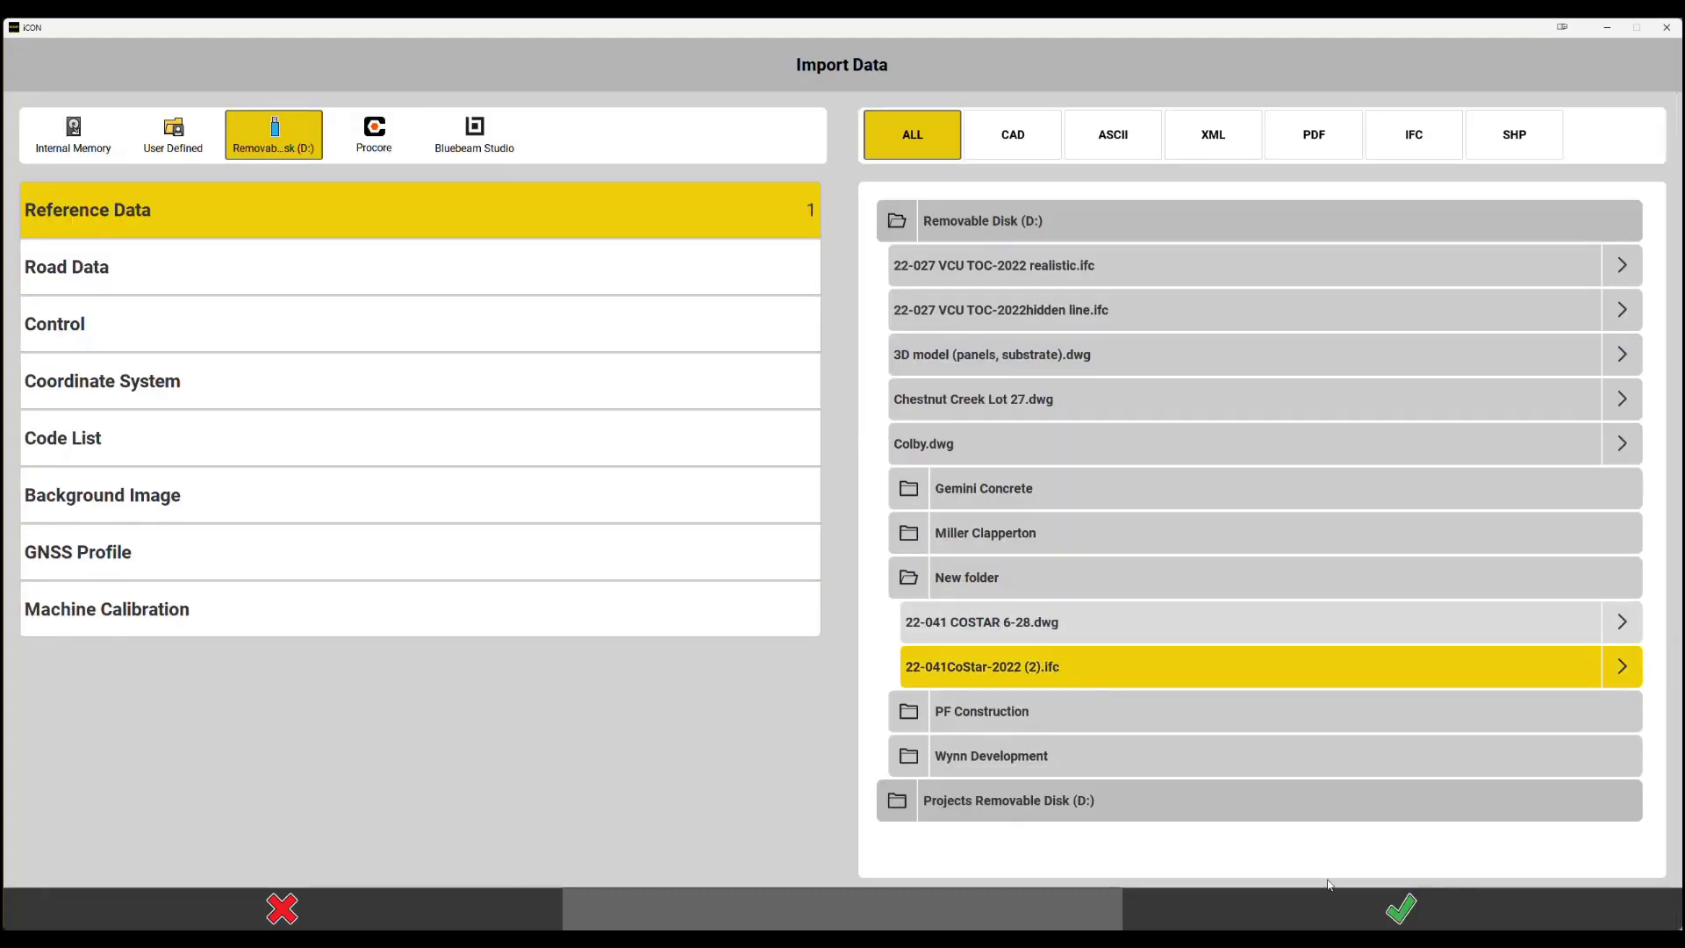
{"action": "left_click", "coordinate": [1399, 909]}
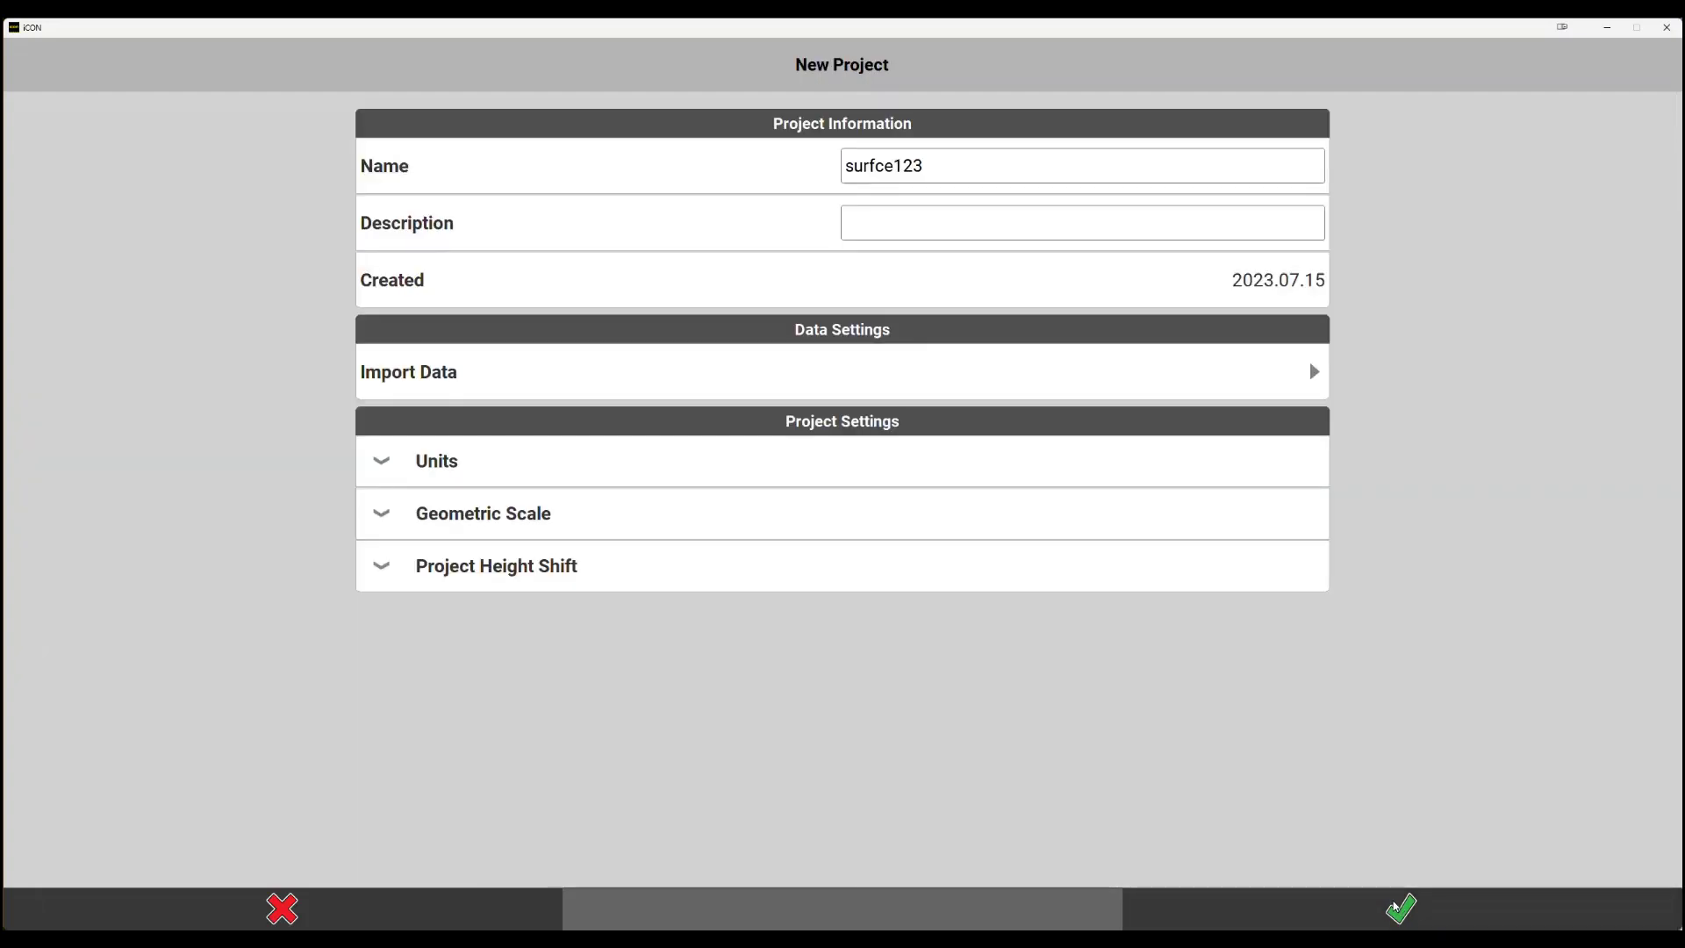
{"action": "left_click", "coordinate": [1399, 910]}
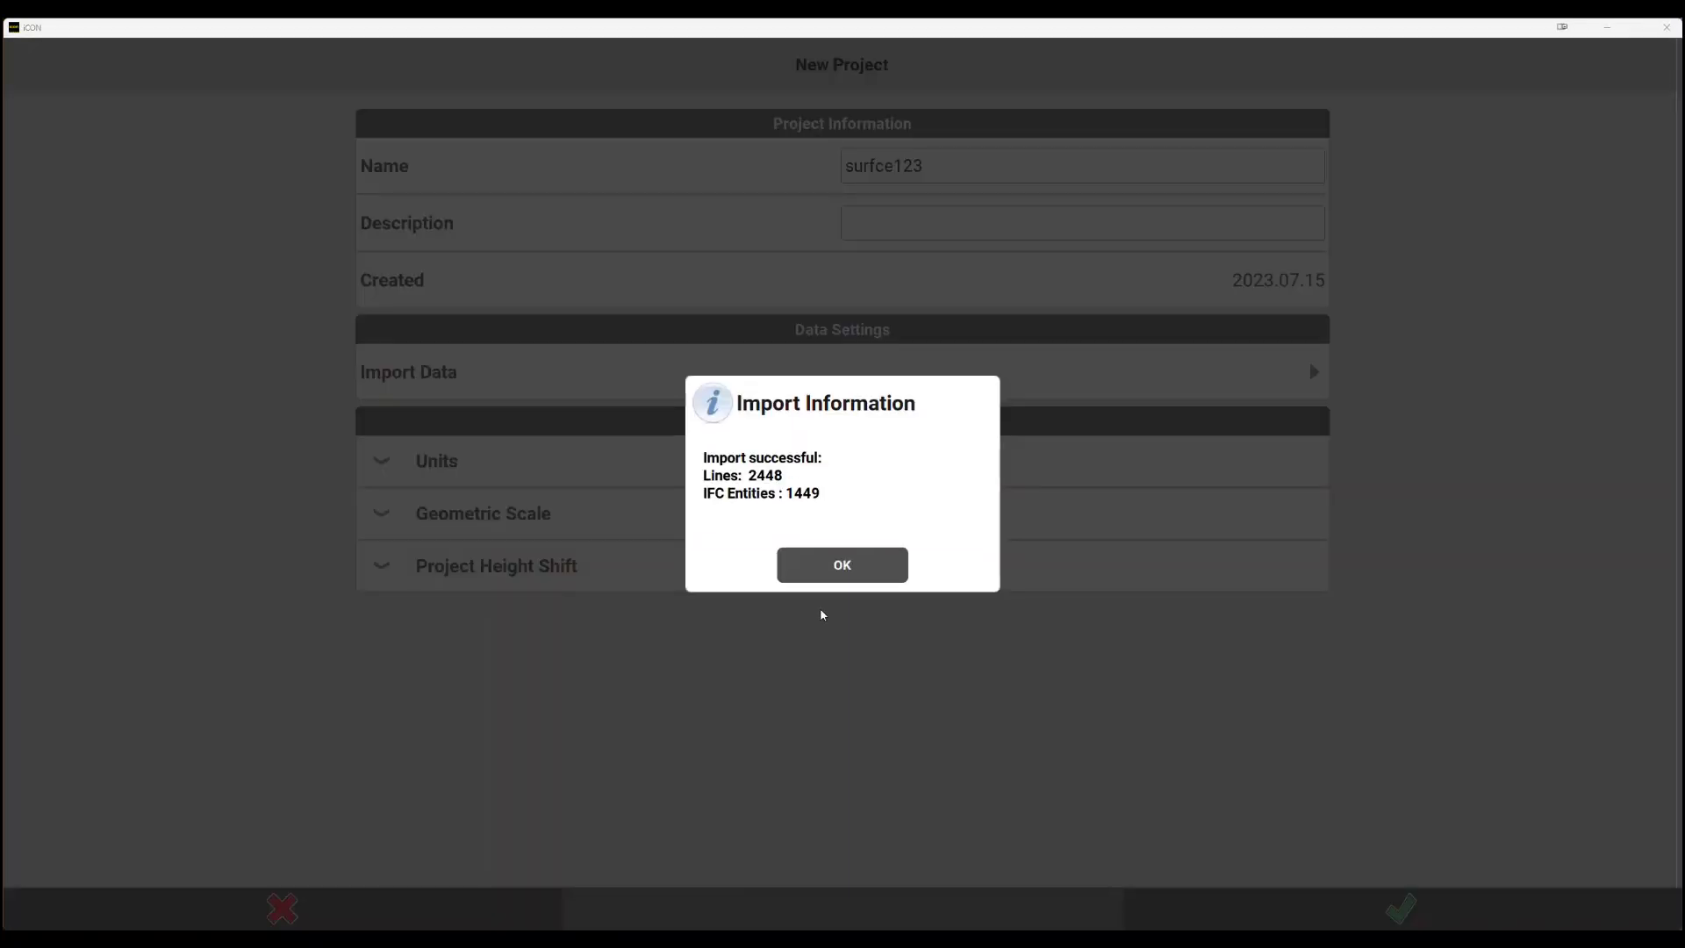
{"action": "left_click", "coordinate": [863, 567]}
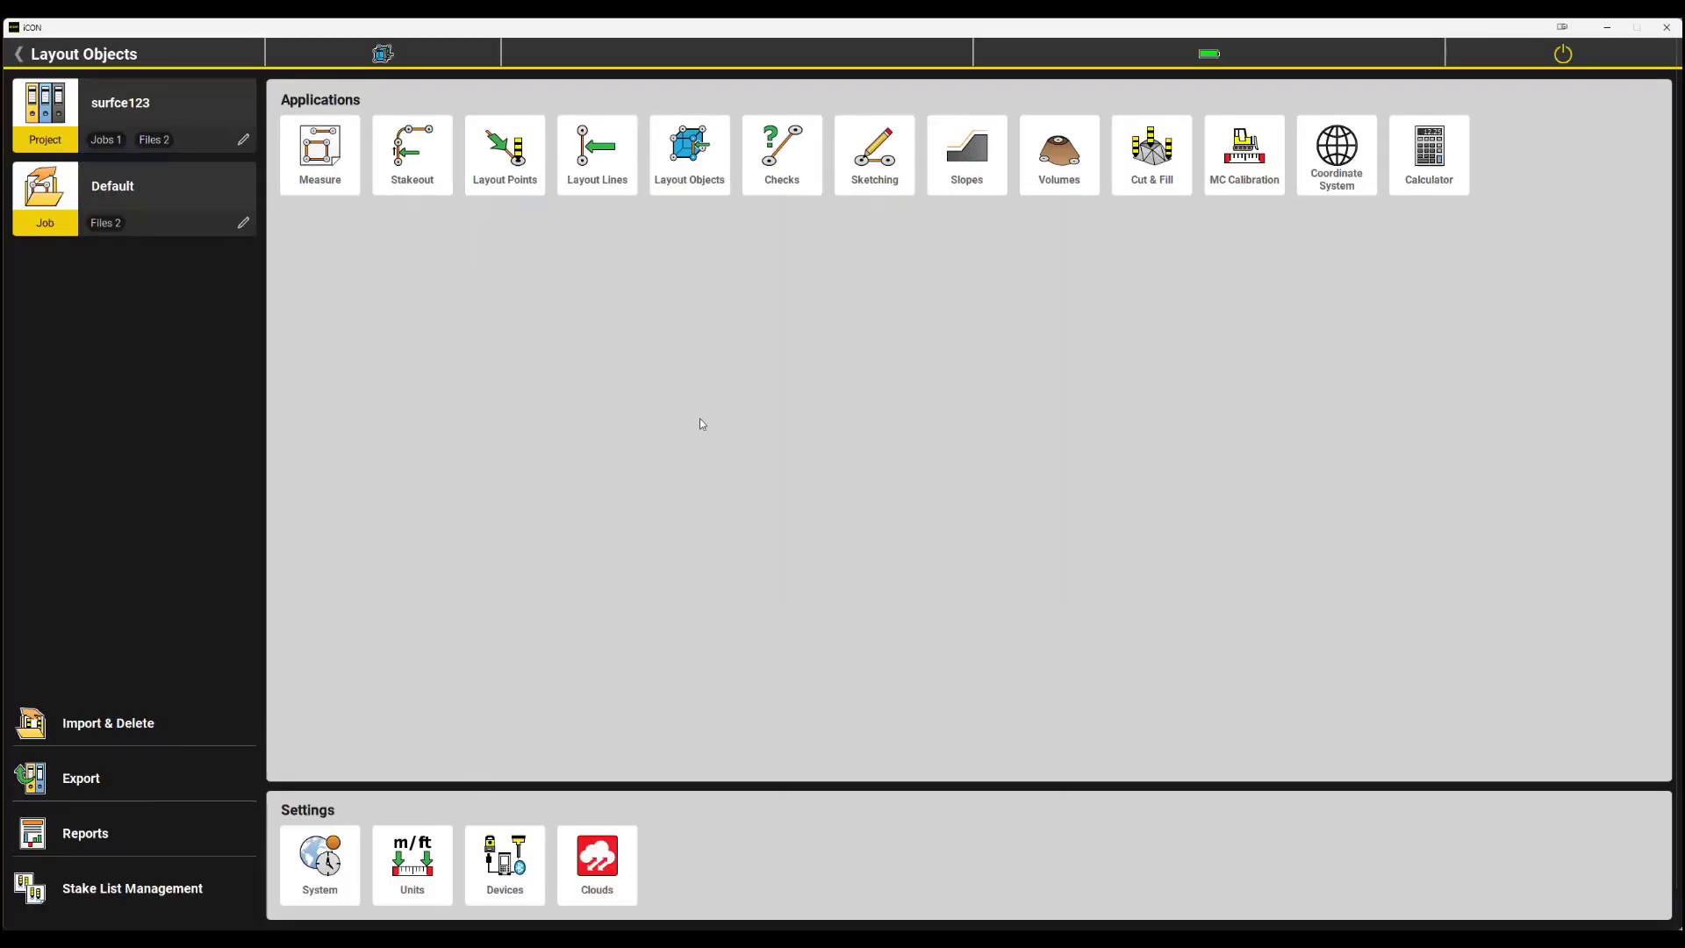
Open the building model in Layout Objects, orbit to a side view, and show the layers list.
{"action": "left_click", "coordinate": [691, 163]}
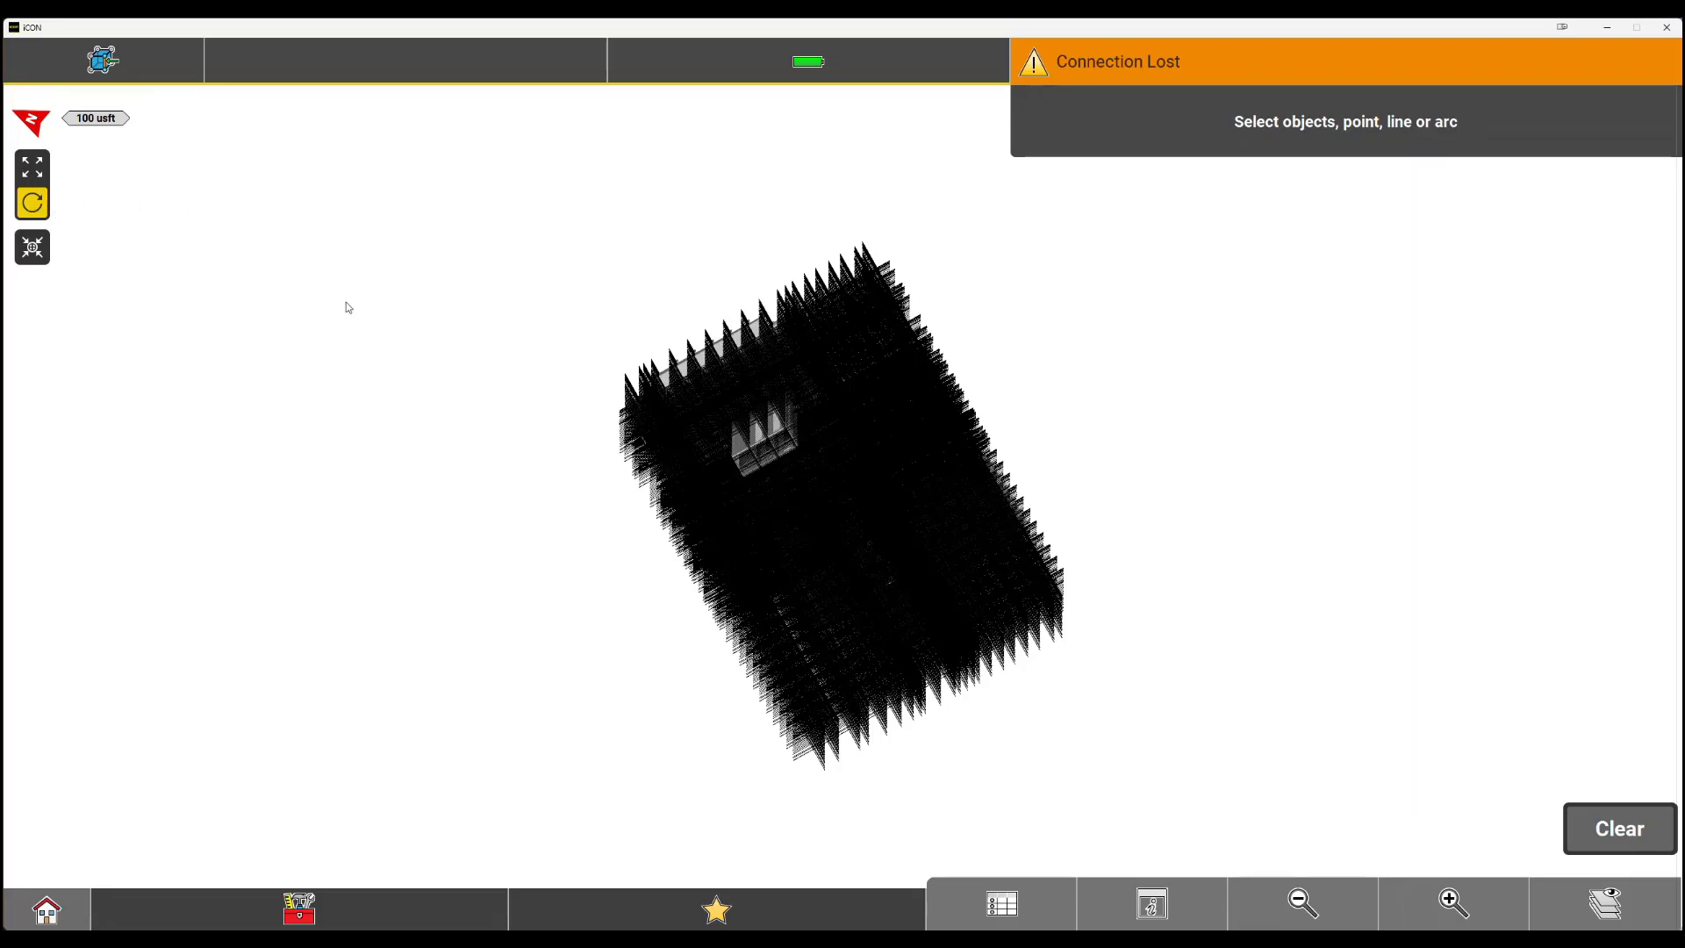
{"action": "left_click_drag", "start_coordinate": [898, 564], "coordinate": [1229, 572]}
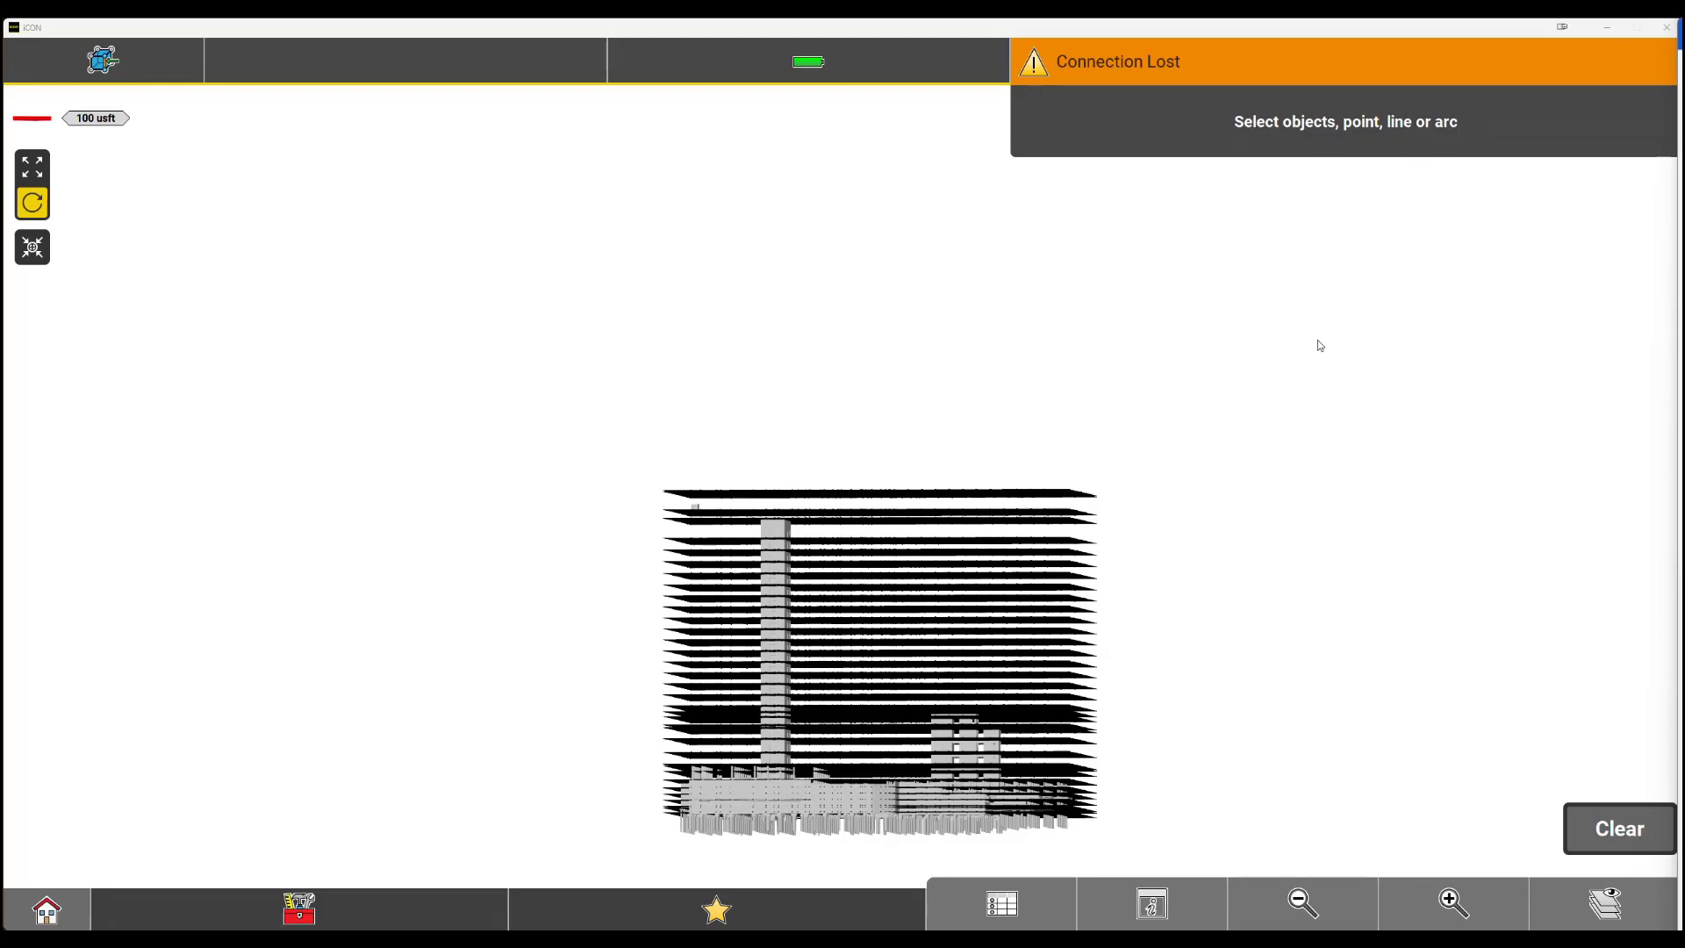
{"action": "left_click", "coordinate": [1608, 902]}
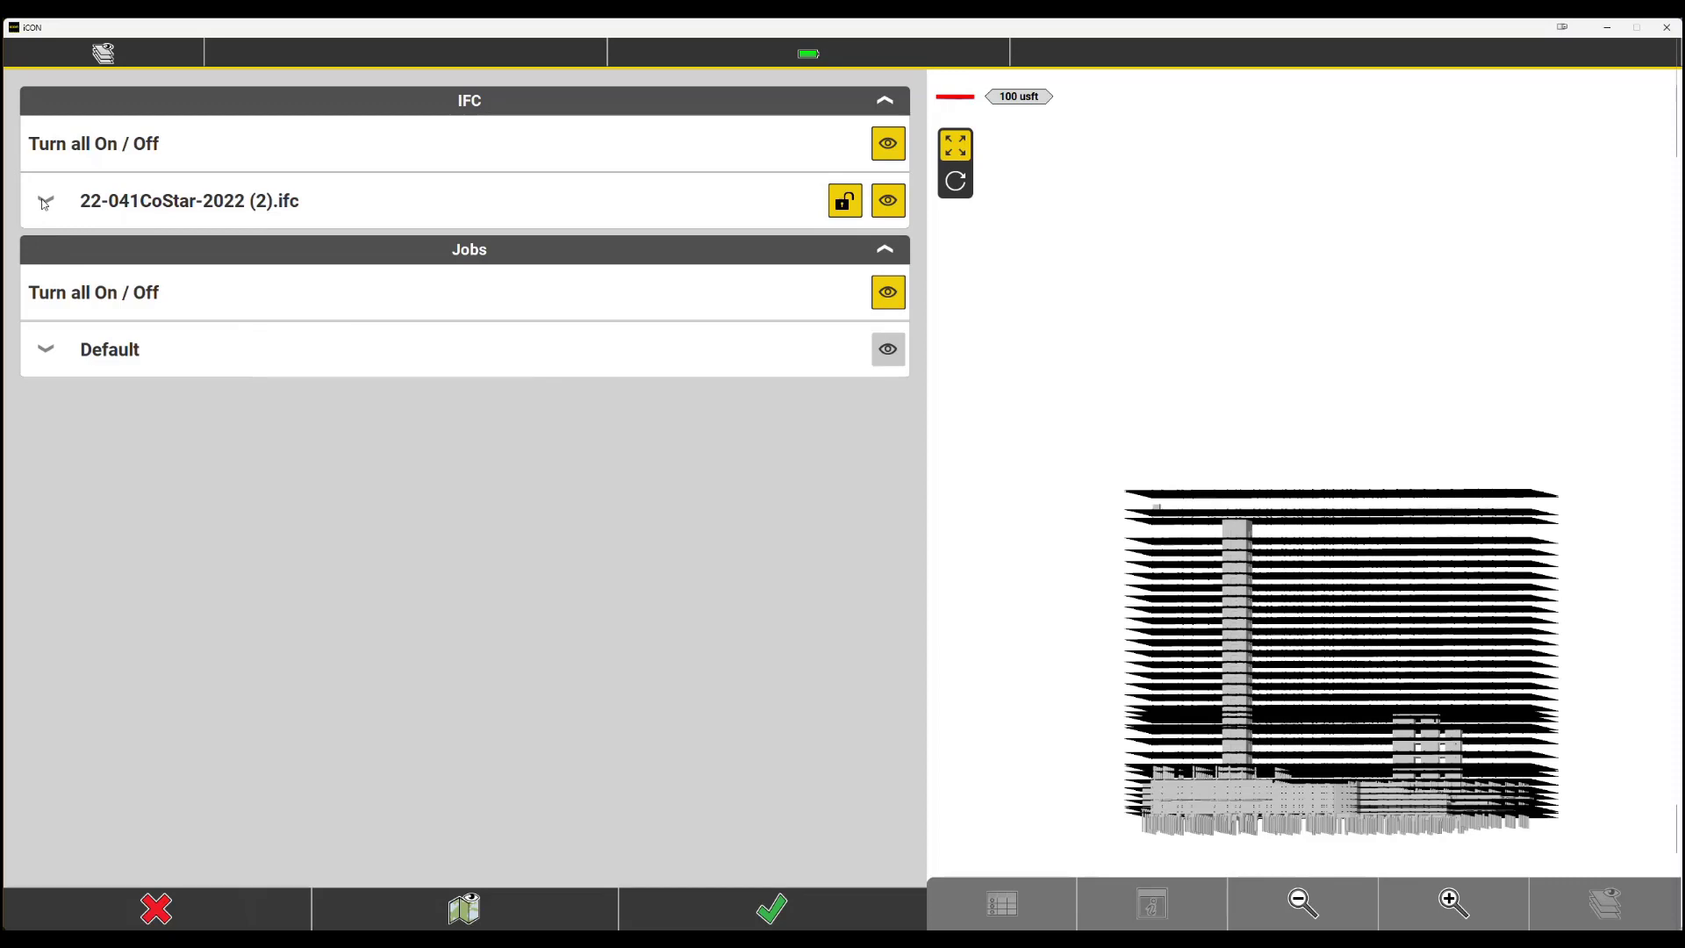
Turn off the IFC model's _Grid layer and close the layers panel.
{"action": "left_click", "coordinate": [45, 203]}
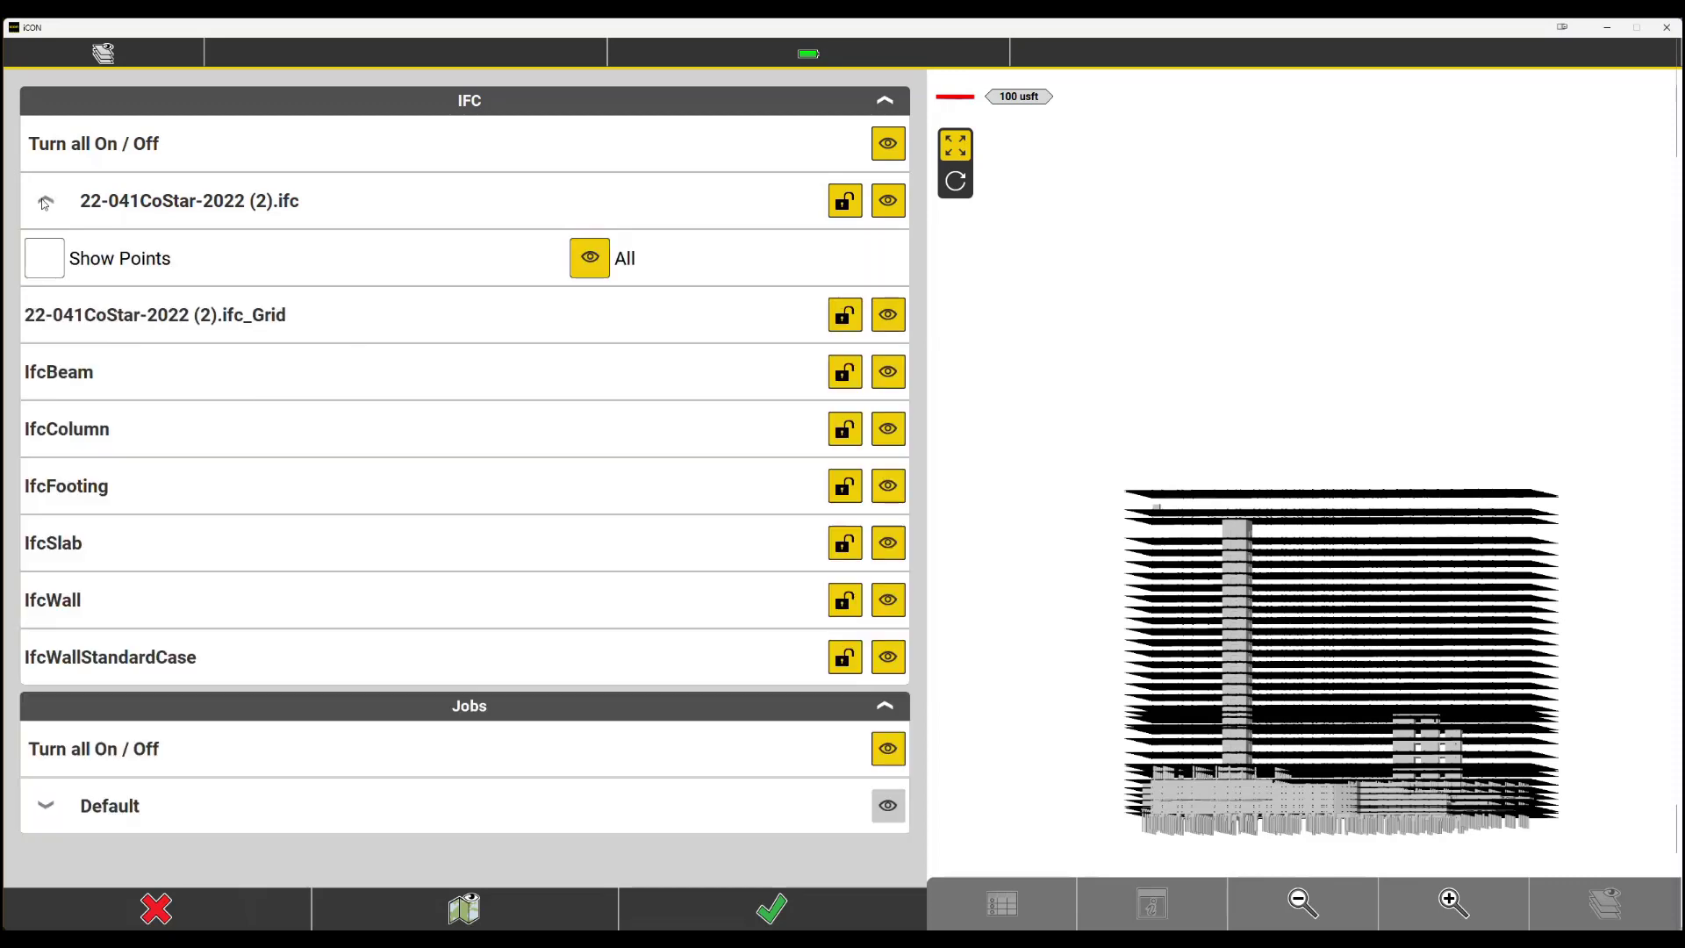
{"action": "left_click", "coordinate": [888, 314]}
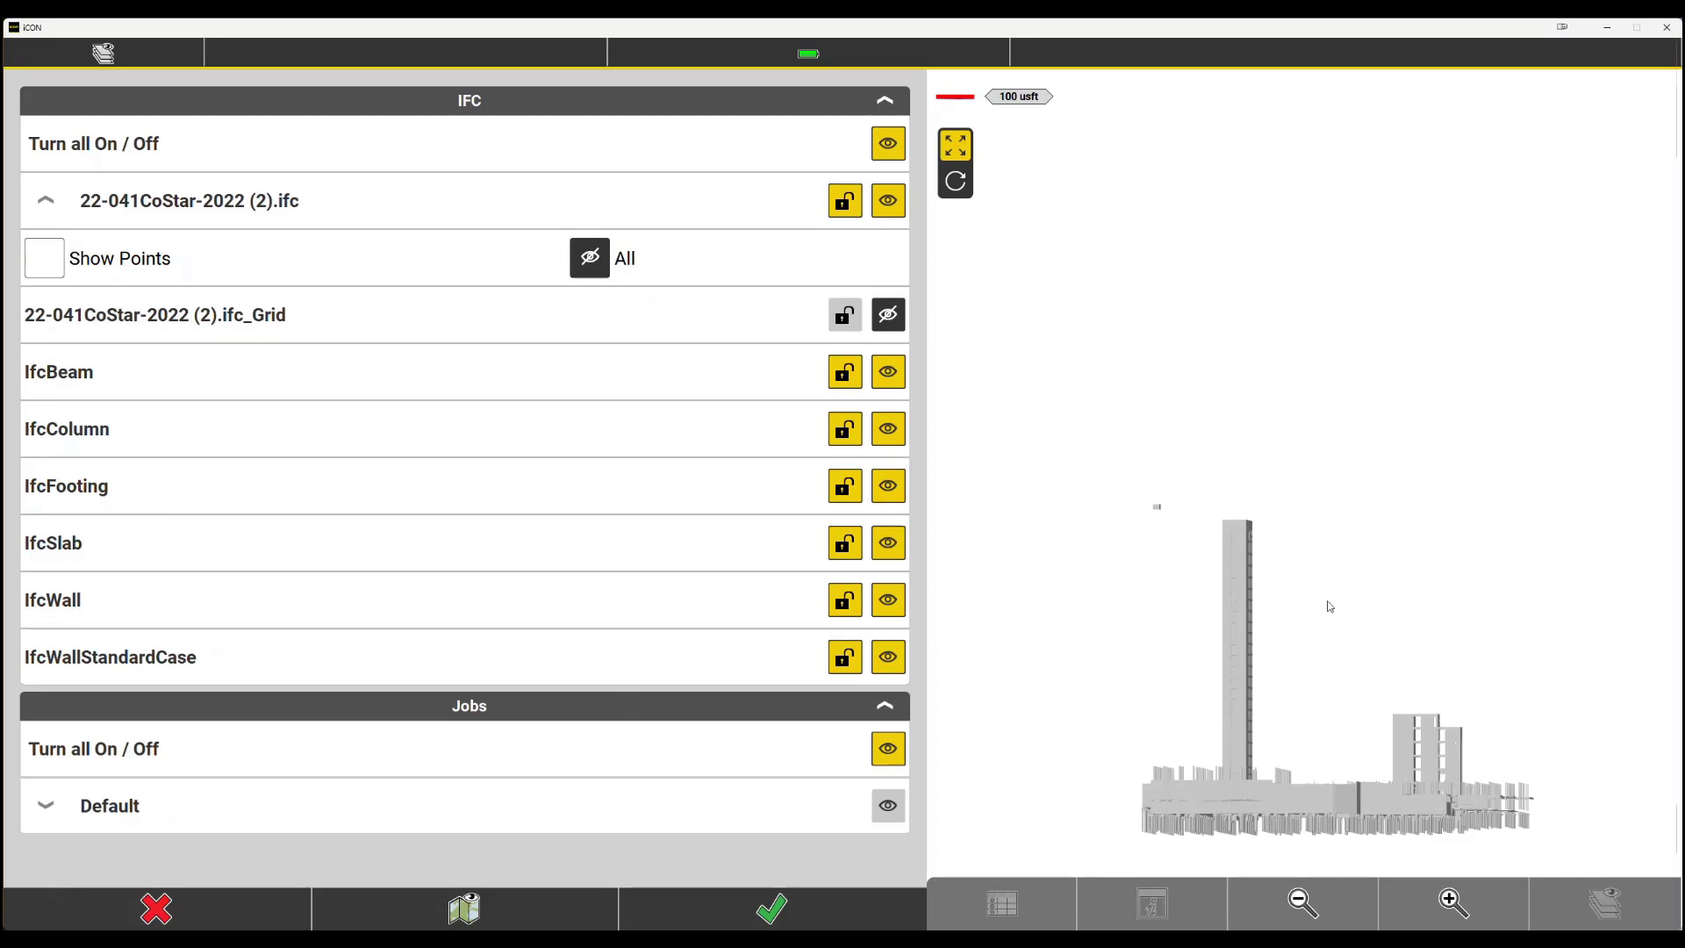
{"action": "left_click", "coordinate": [771, 908]}
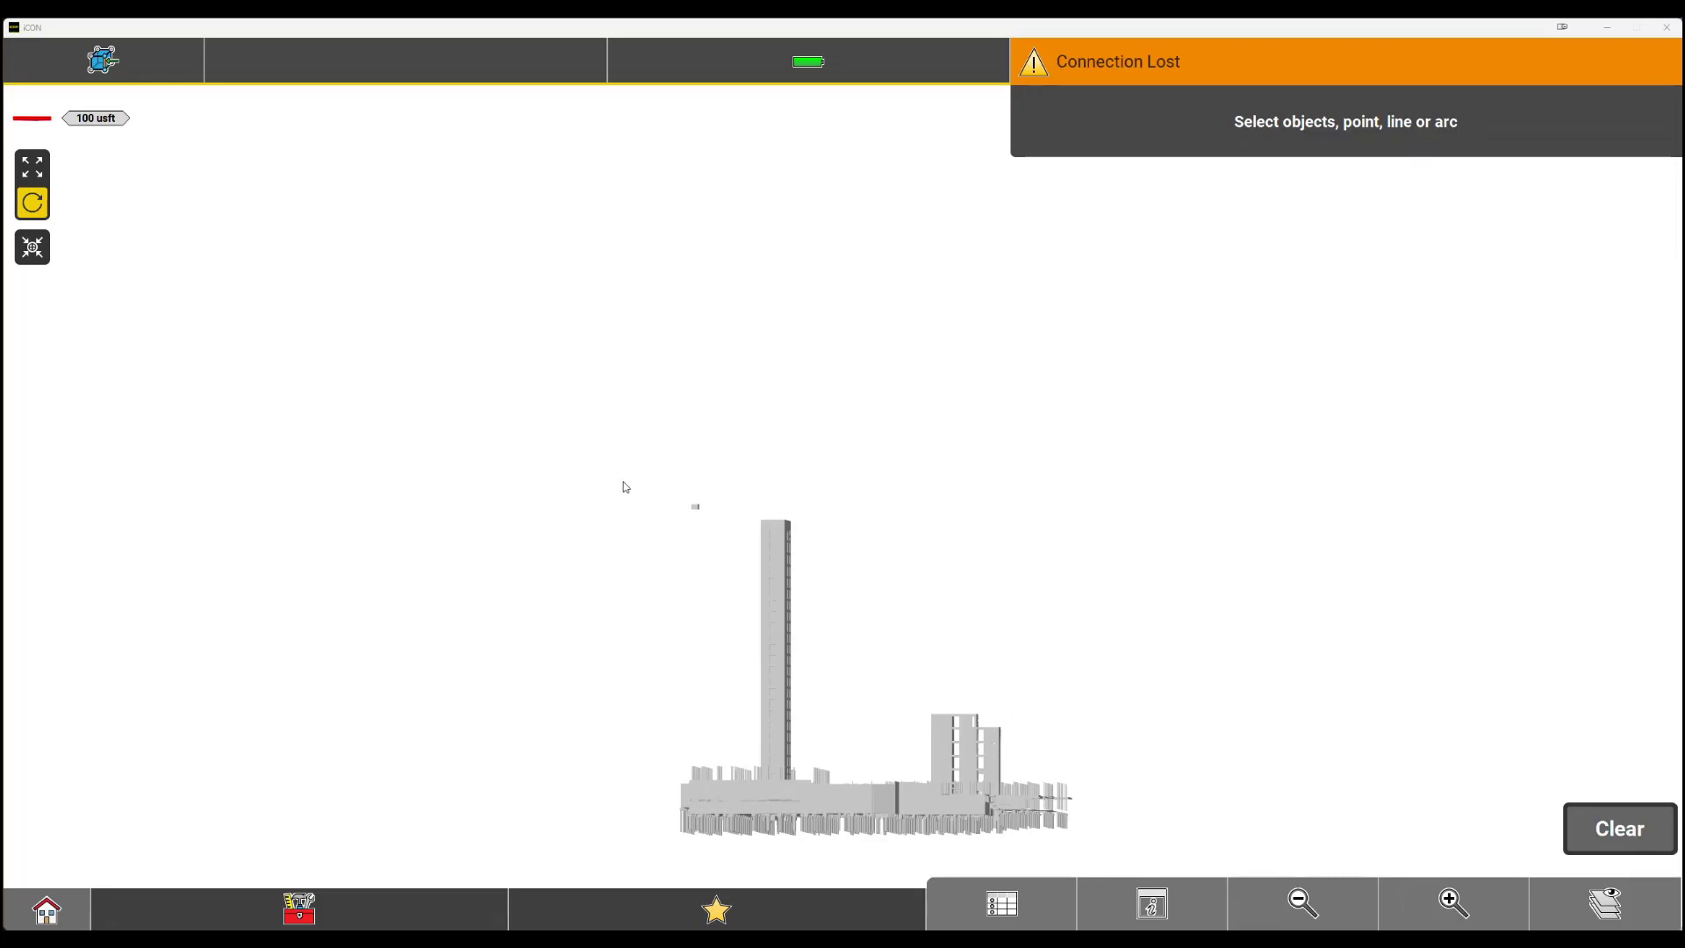
Pan, zoom and orbit to a near top-down close view of the floor slabs and piles.
{"action": "mouse_move", "coordinate": [805, 558]}
{"action": "left_mouse_down"}
{"action": "mouse_move", "coordinate": [801, 515]}
{"action": "mouse_move", "coordinate": [790, 565]}
{"action": "mouse_move", "coordinate": [824, 572]}
{"action": "mouse_move", "coordinate": [840, 544]}
{"action": "mouse_move", "coordinate": [824, 576]}
{"action": "left_mouse_up"}
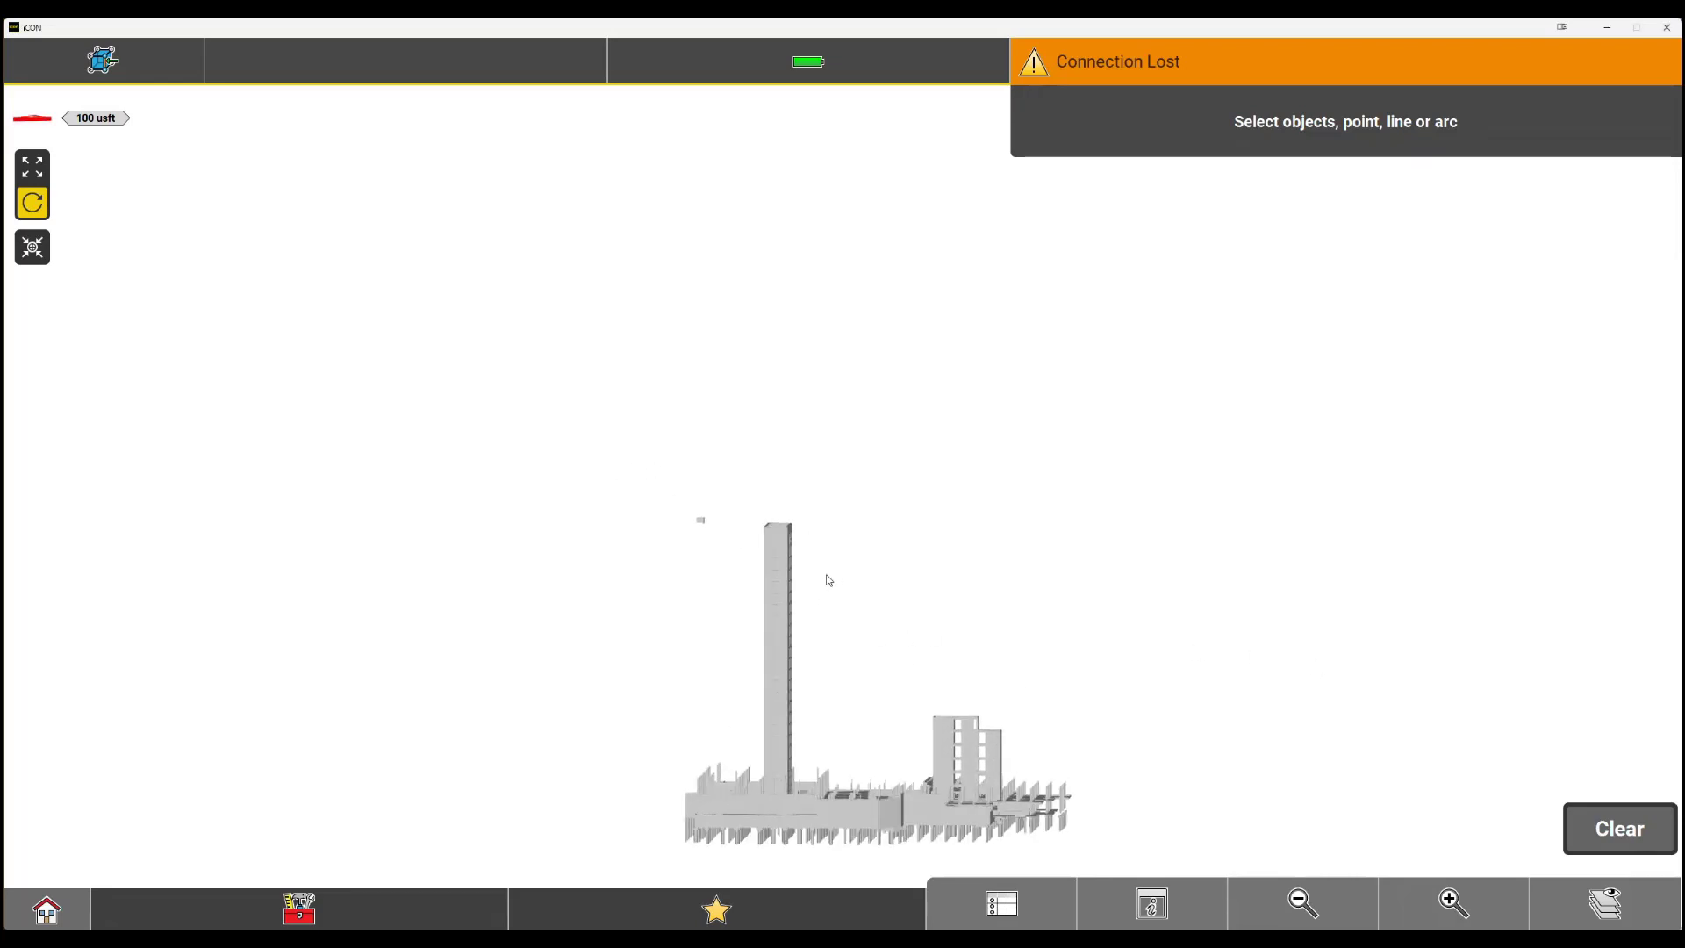
{"action": "left_click", "coordinate": [40, 170]}
{"action": "left_click_drag", "start_coordinate": [704, 614], "coordinate": [1042, 717]}
{"action": "scroll", "coordinate": [843, 491], "scroll_direction": "up", "scroll_amount": 10}
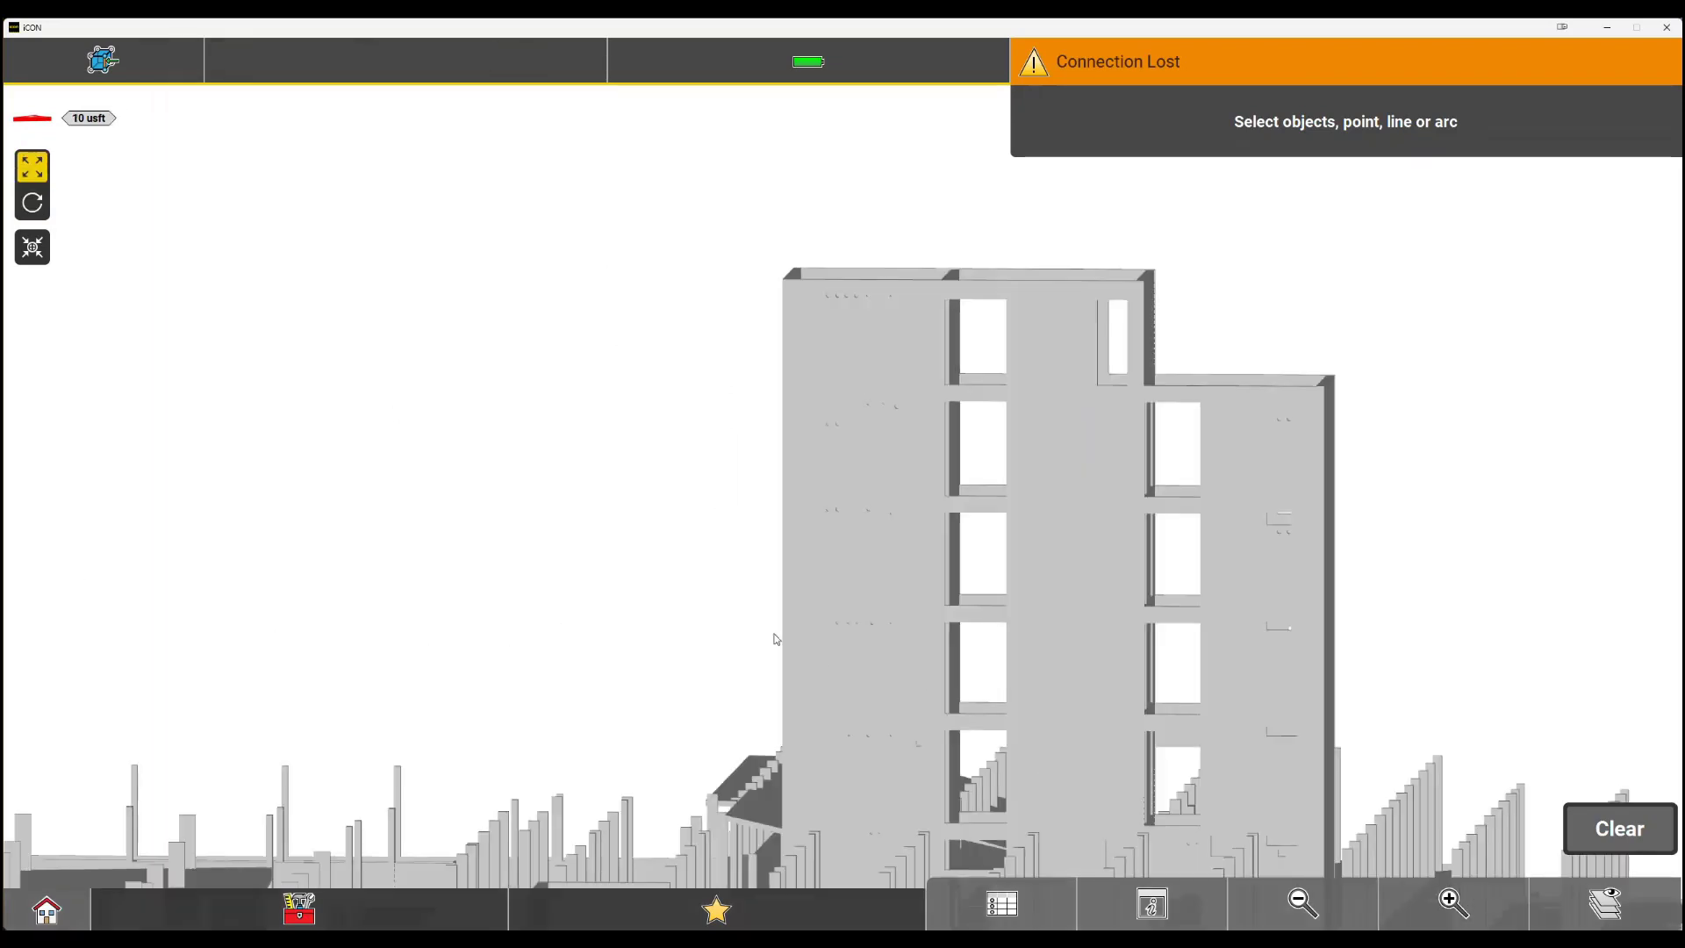
{"action": "left_click_drag", "start_coordinate": [776, 639], "coordinate": [776, 435]}
{"action": "left_click", "coordinate": [32, 202]}
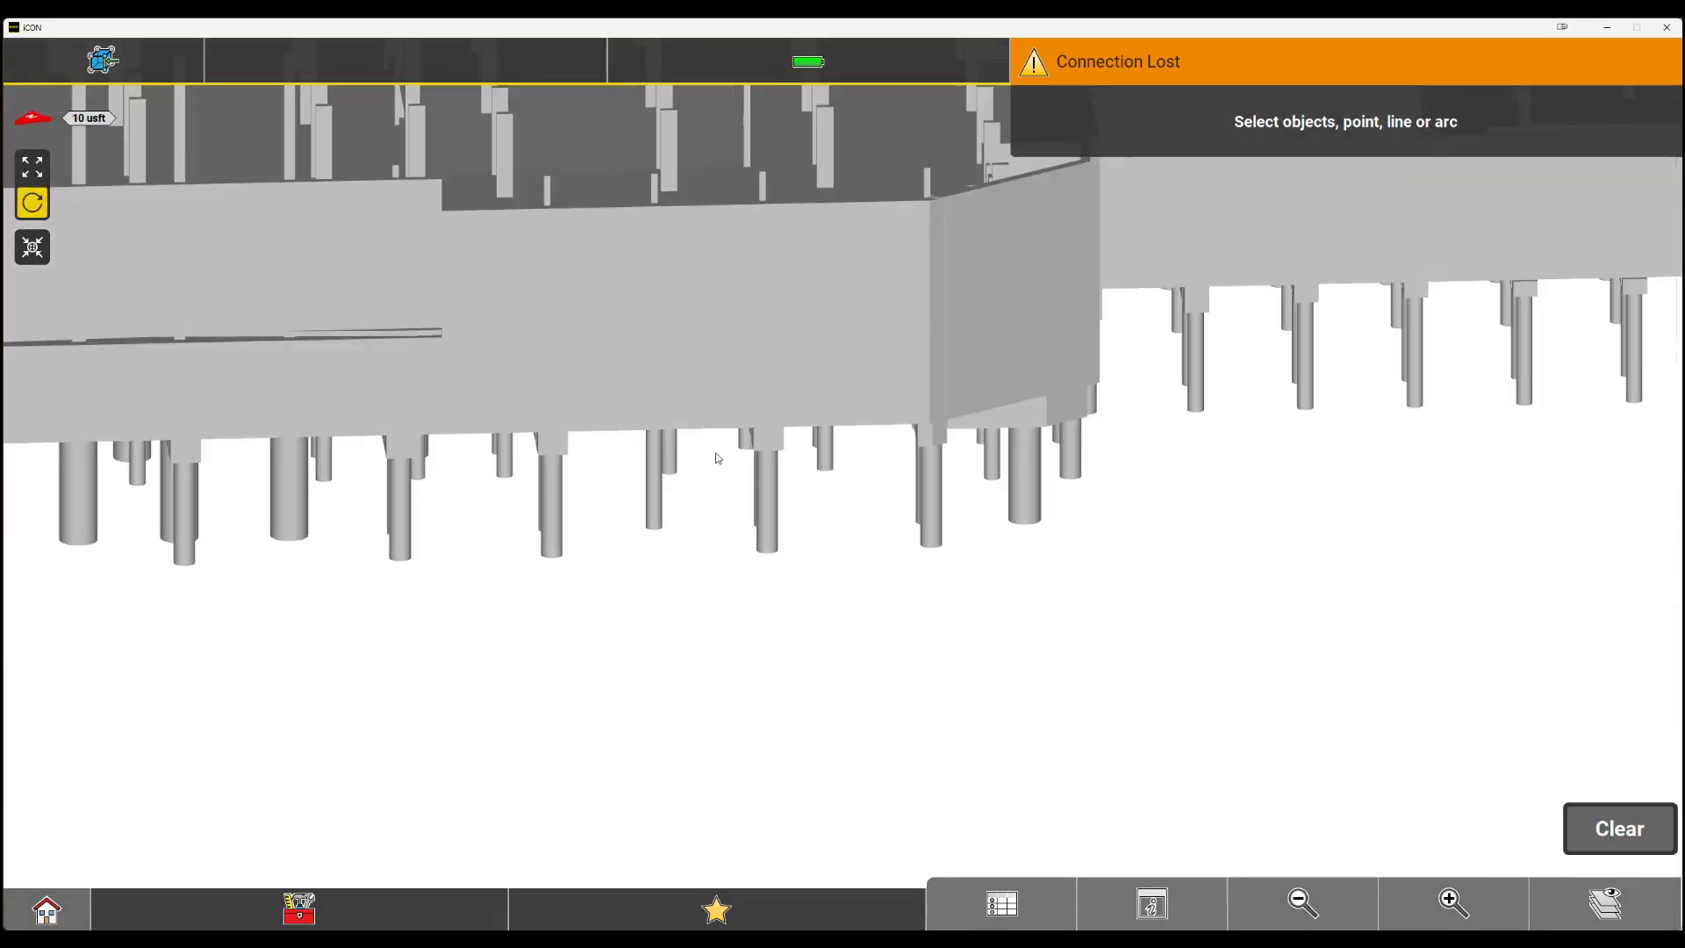
{"action": "left_click_drag", "start_coordinate": [718, 458], "coordinate": [402, 399]}
{"action": "scroll", "coordinate": [923, 588], "scroll_direction": "up", "scroll_amount": 2}
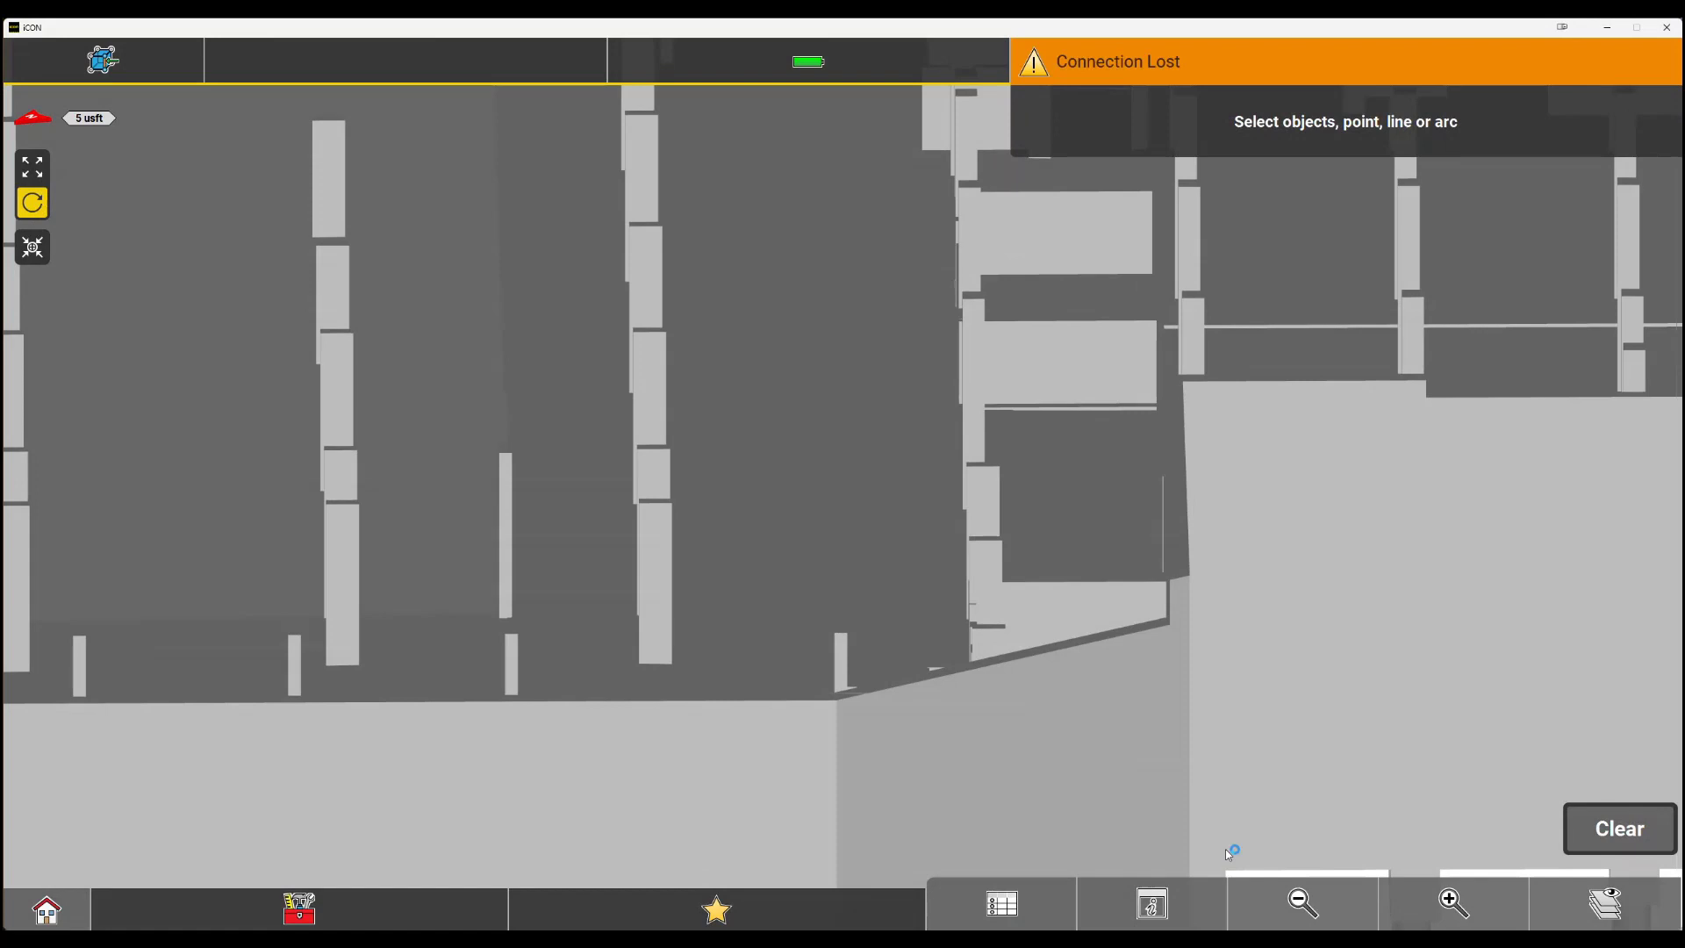
{"action": "left_click", "coordinate": [1303, 904]}
{"action": "left_click", "coordinate": [1303, 904]}
{"action": "scroll", "coordinate": [689, 554], "scroll_direction": "up", "scroll_amount": 1}
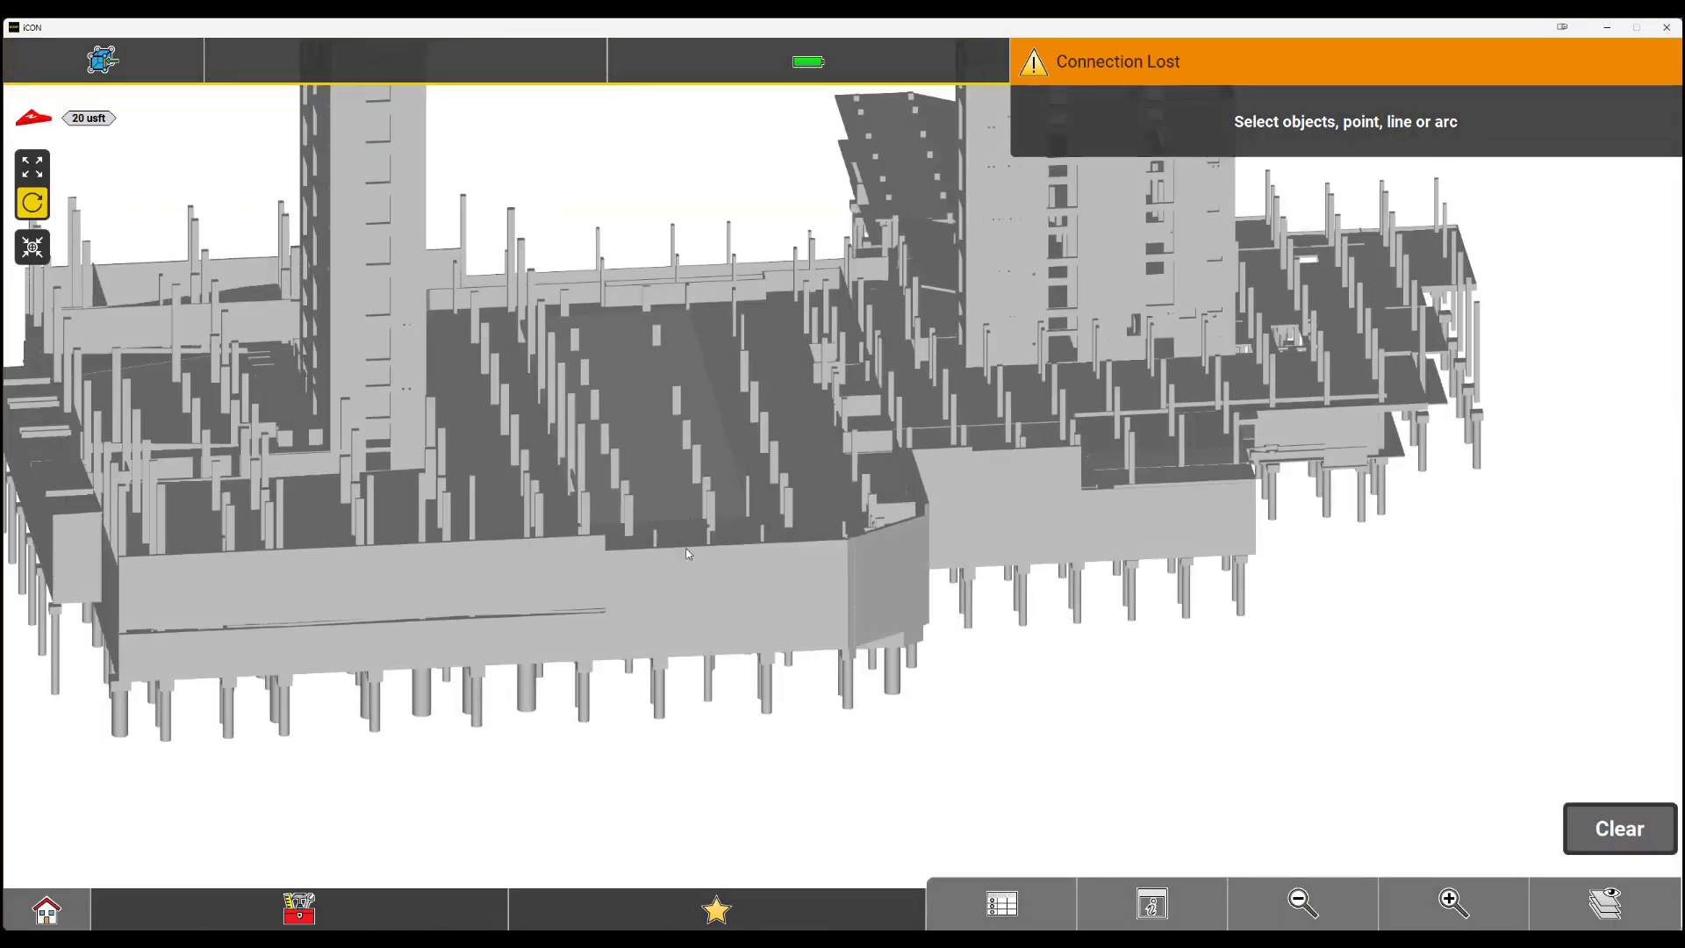
{"action": "left_click_drag", "start_coordinate": [402, 574], "coordinate": [350, 681]}
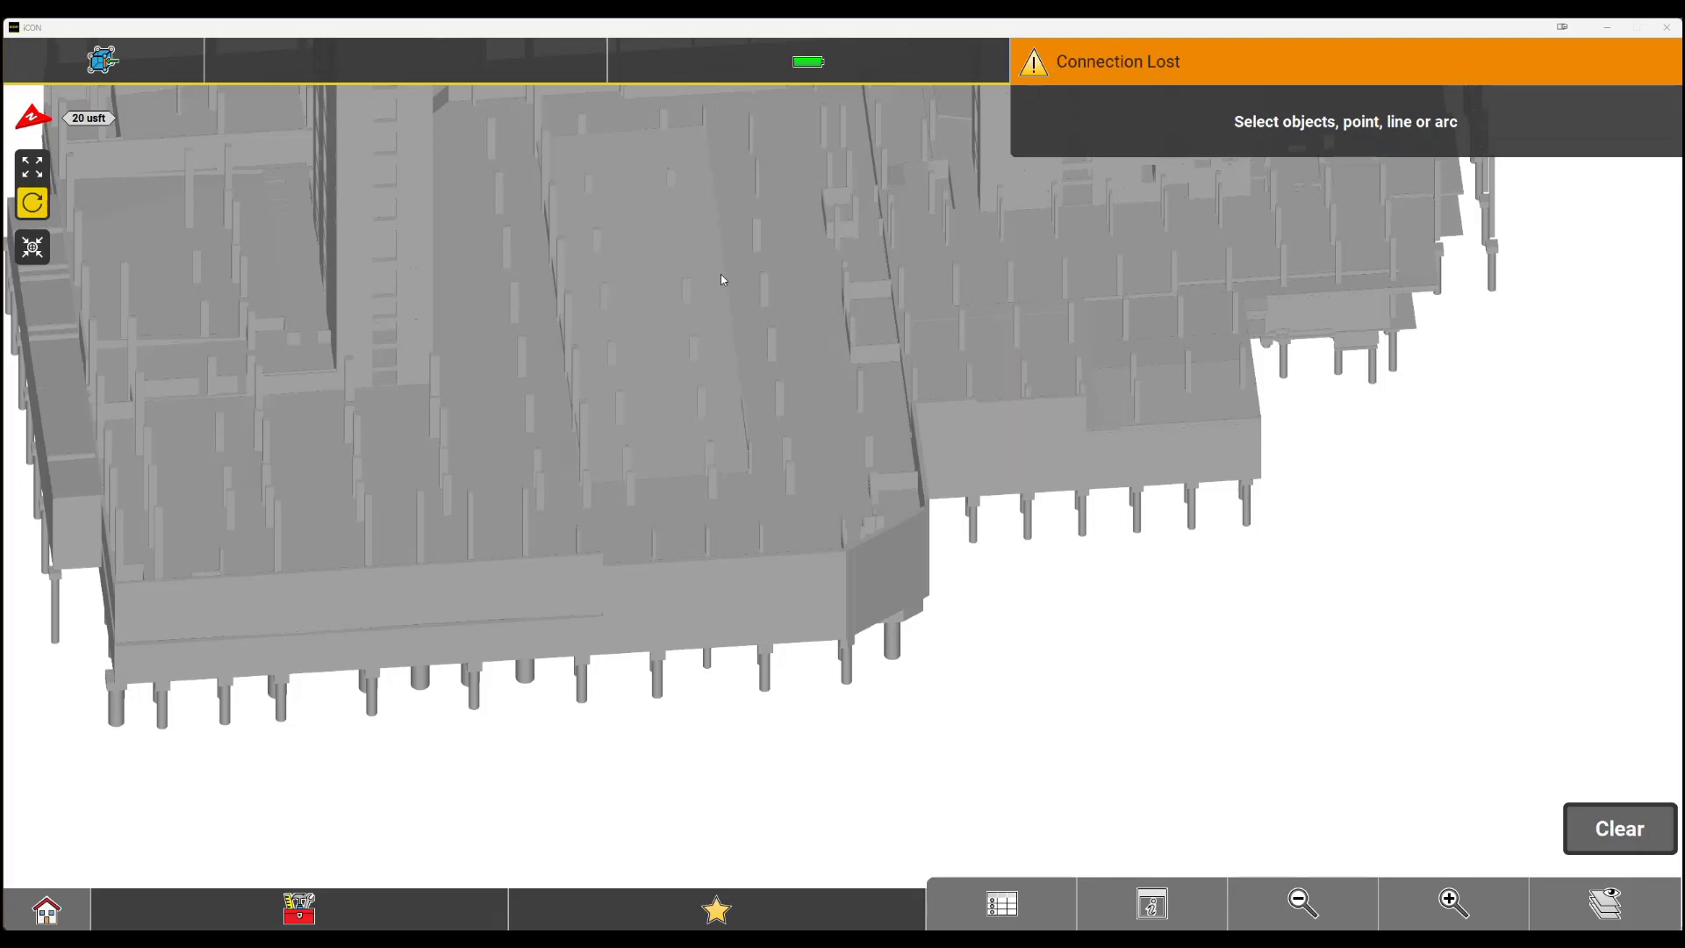
Start object isolation and select the sloped 10" concrete floor slab.
{"action": "left_click", "coordinate": [1149, 913]}
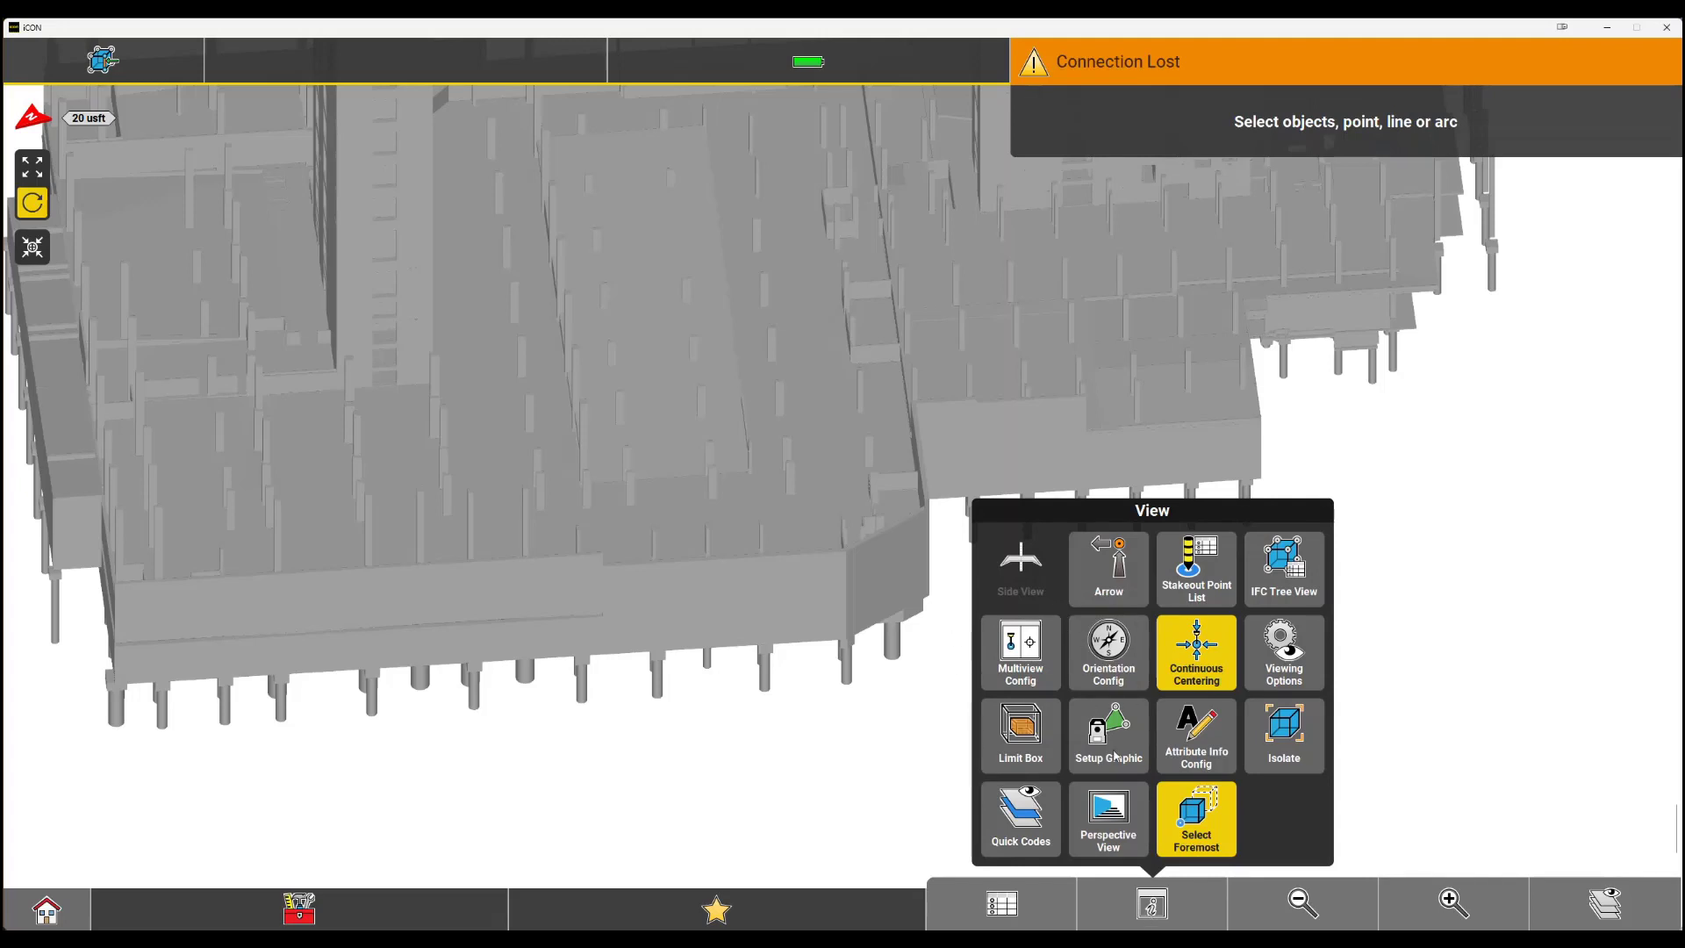
{"action": "left_click", "coordinate": [1284, 735]}
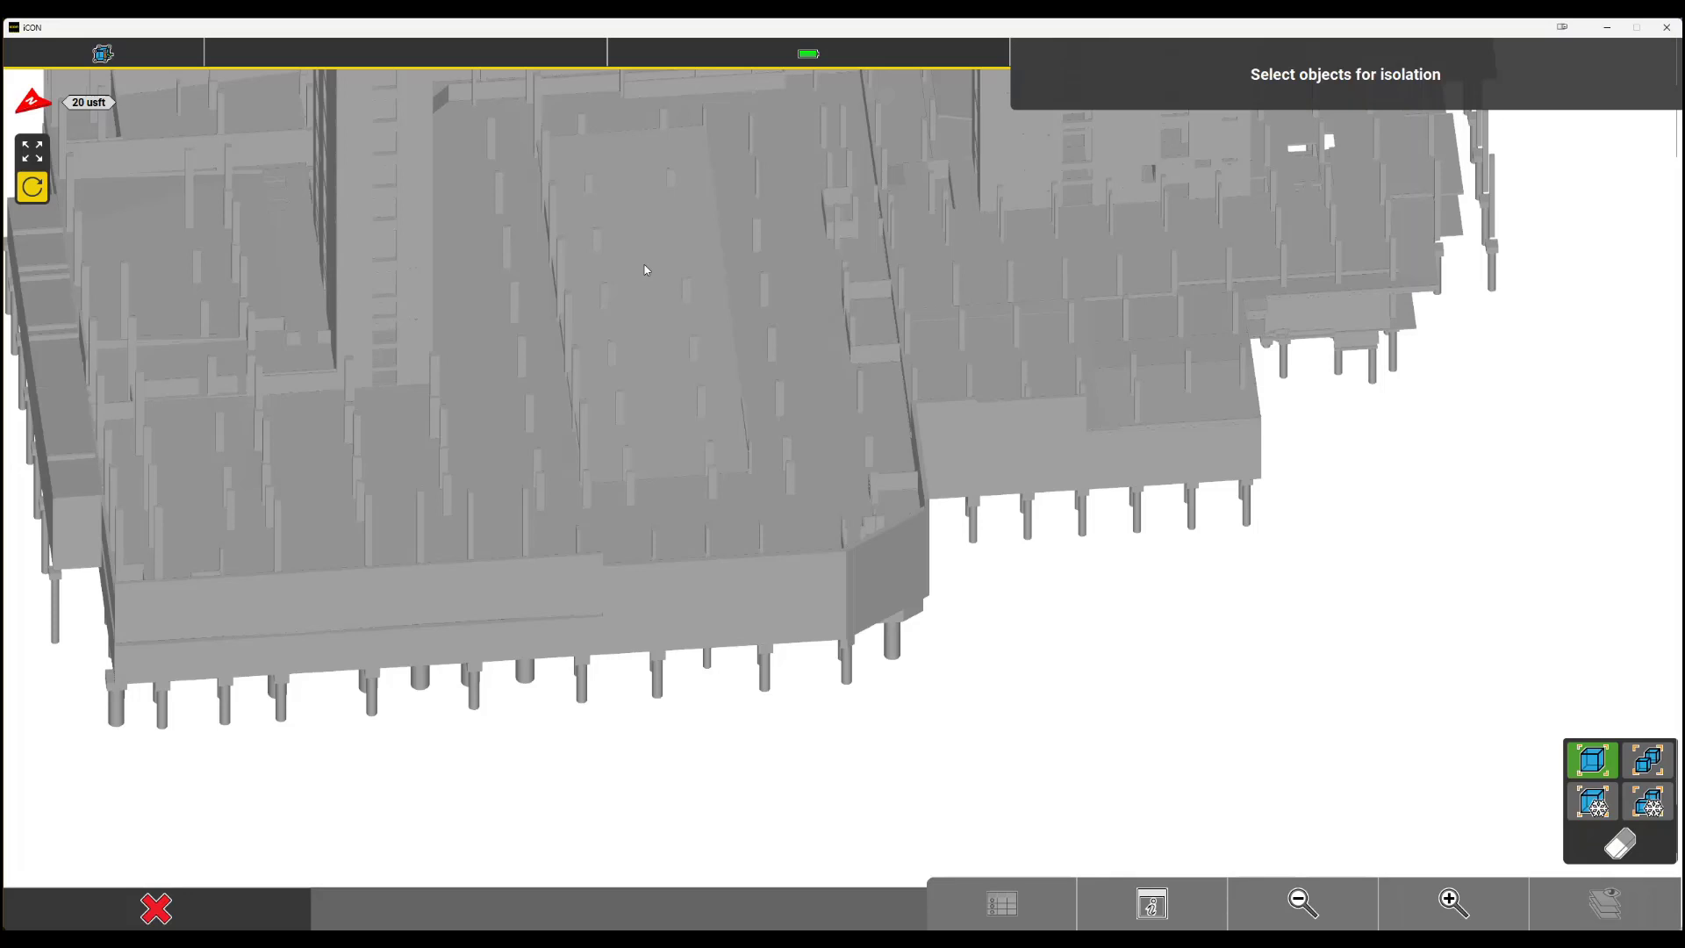
{"action": "scroll", "coordinate": [646, 271], "scroll_direction": "up", "scroll_amount": 5}
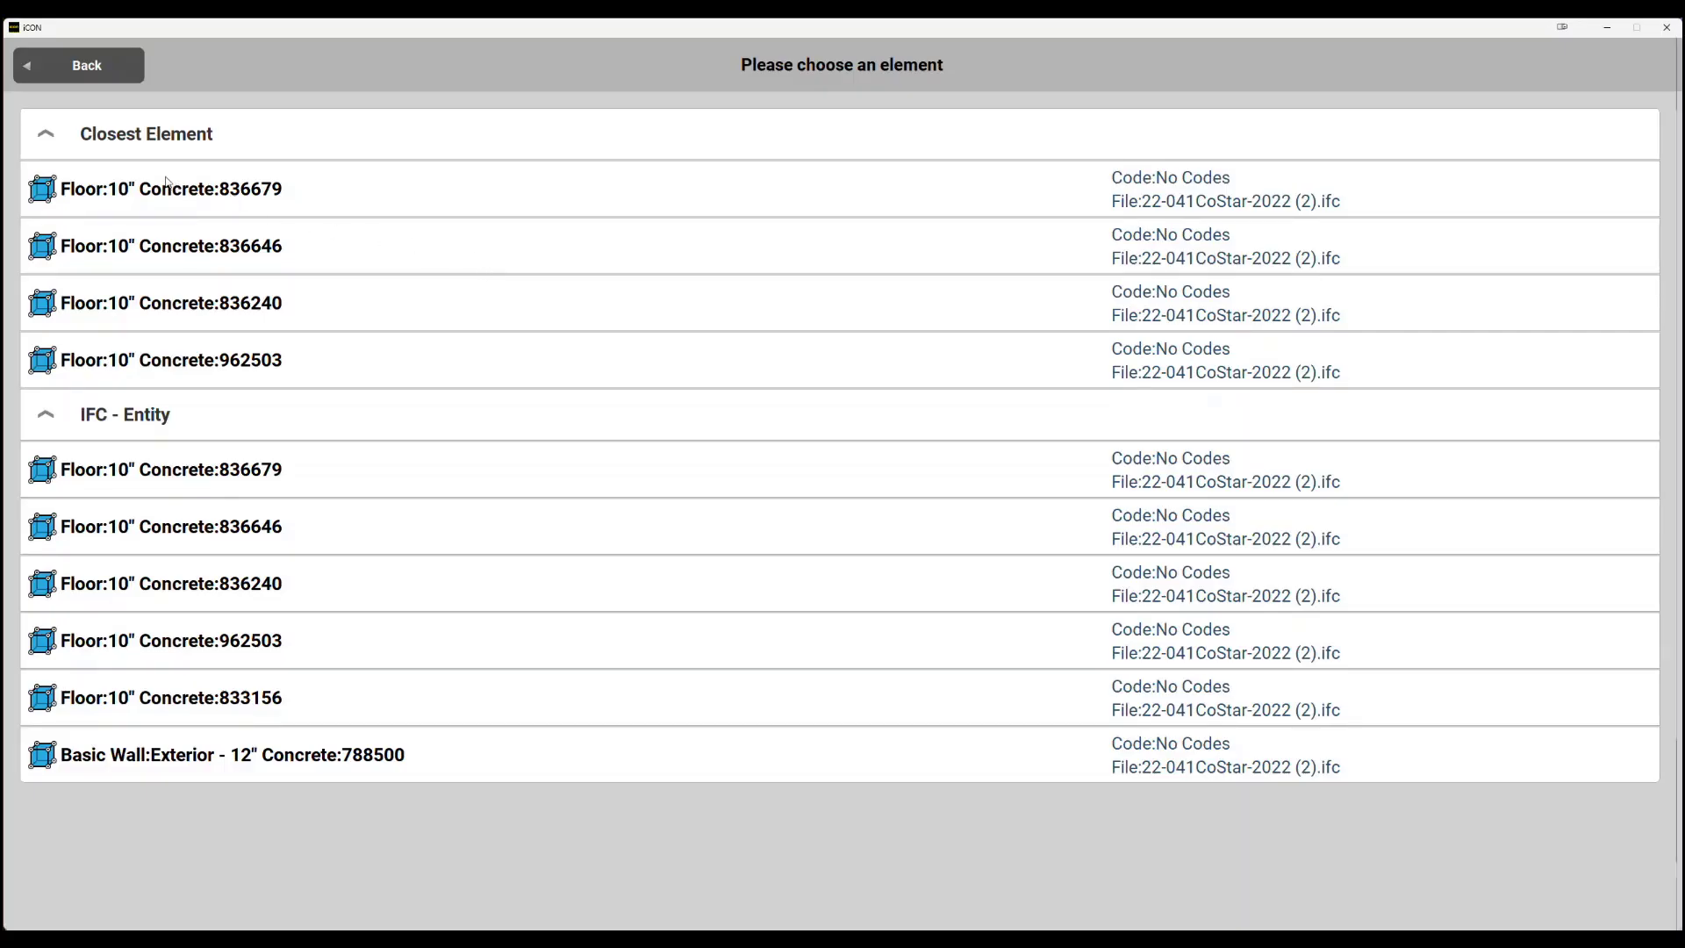
{"action": "left_click", "coordinate": [164, 187]}
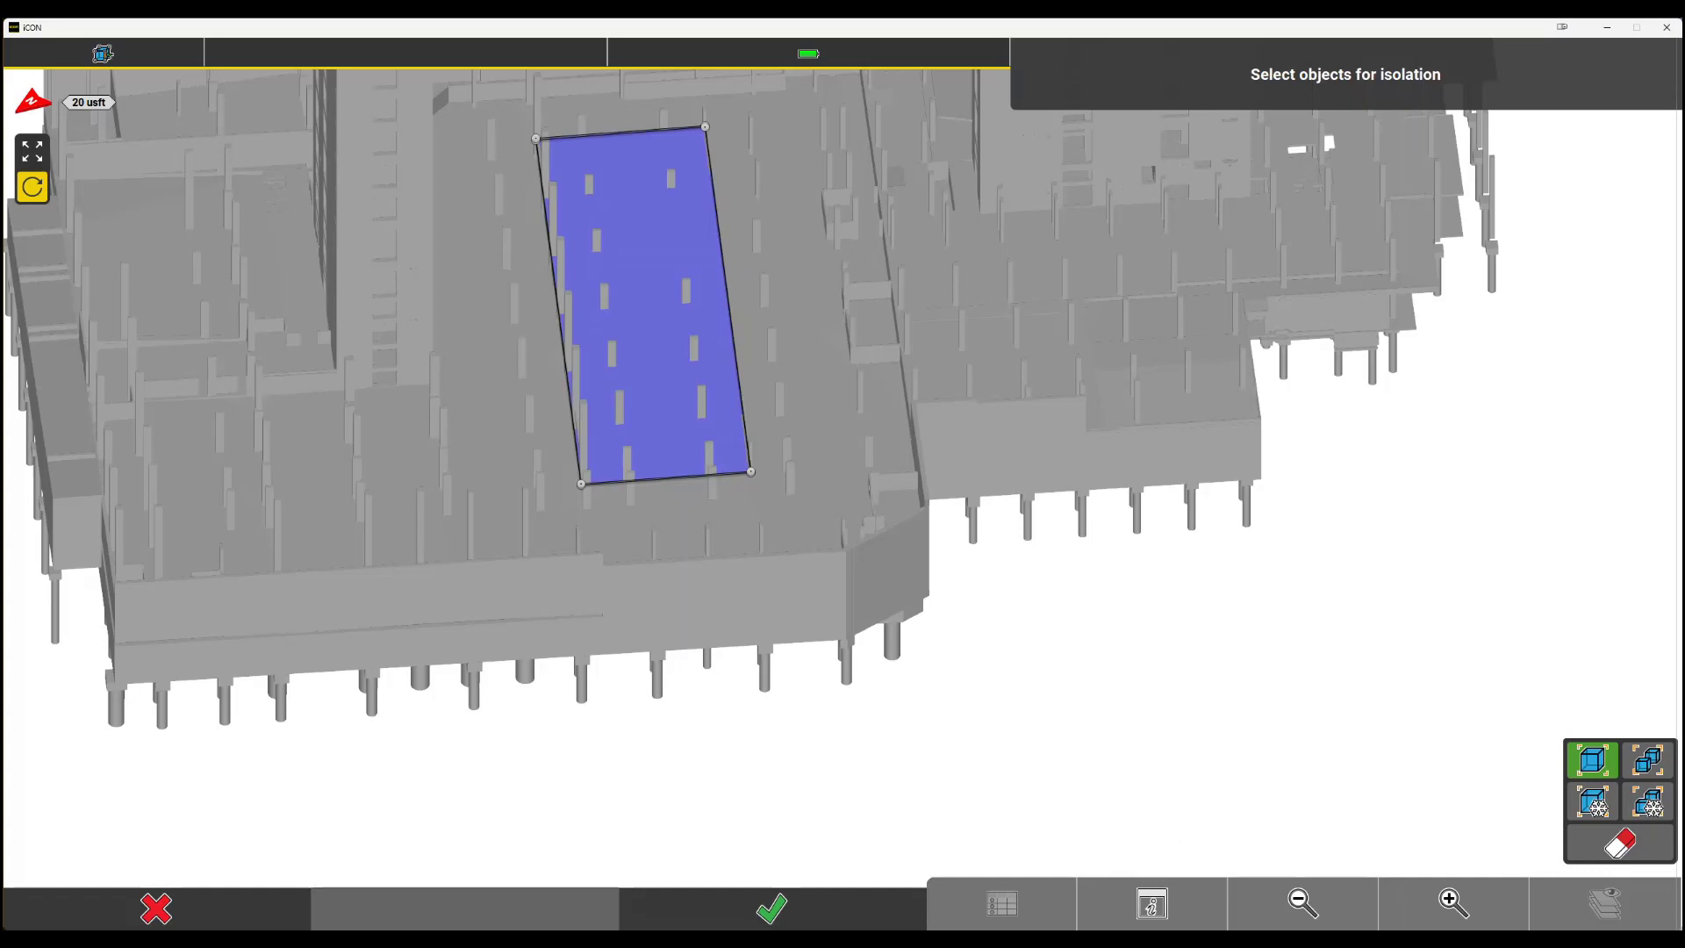
Confirm isolation so only the 10" concrete floor slab remains displayed.
{"action": "left_click", "coordinate": [761, 904]}
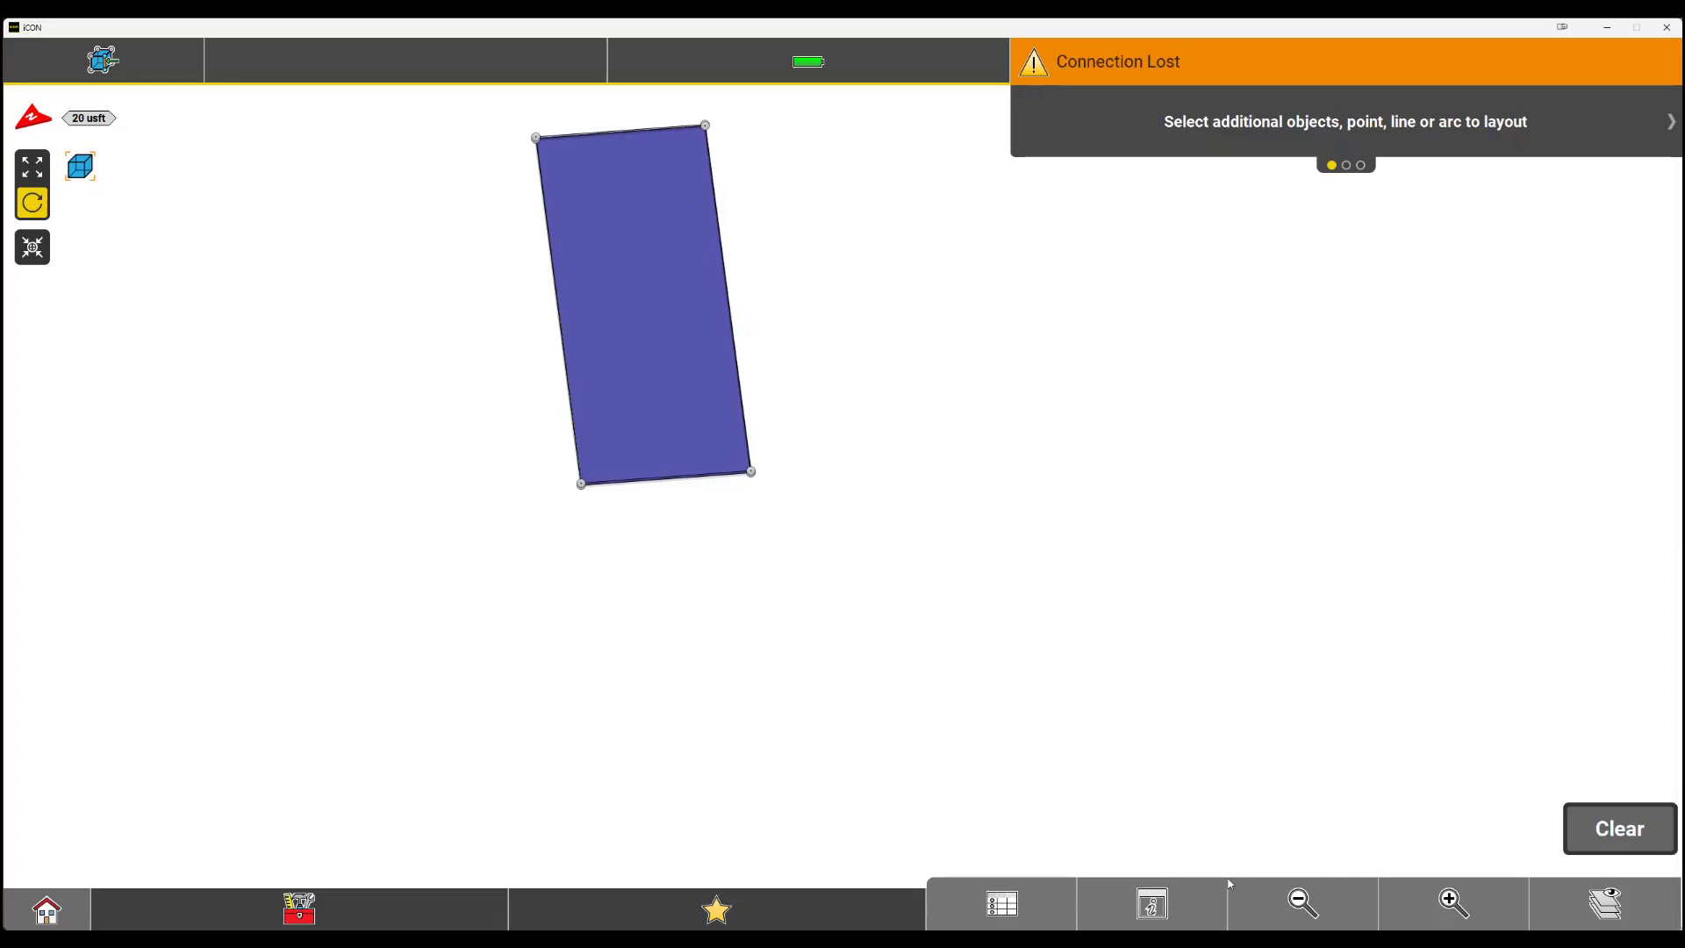
Orbit and zoom around the isolated slab to inspect its slope and edge, then fit it in view.
{"action": "left_click_drag", "start_coordinate": [613, 308], "coordinate": [587, 396]}
{"action": "left_click", "coordinate": [1432, 909]}
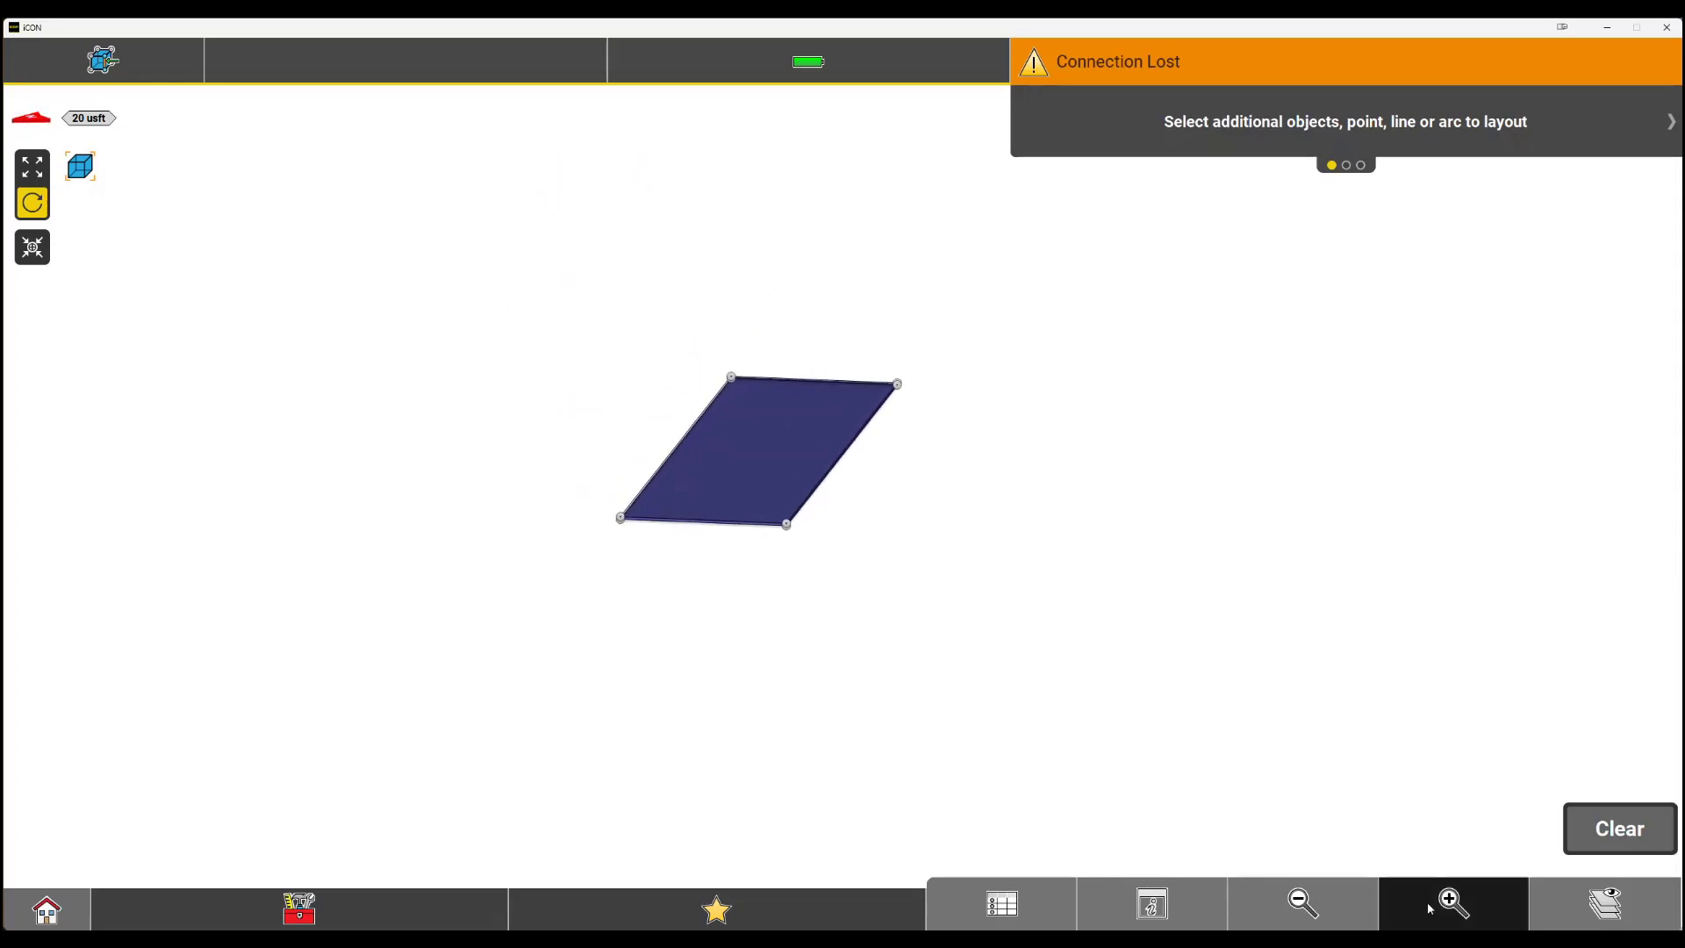
{"action": "left_click", "coordinate": [1432, 909]}
{"action": "left_click_drag", "start_coordinate": [801, 635], "coordinate": [734, 632]}
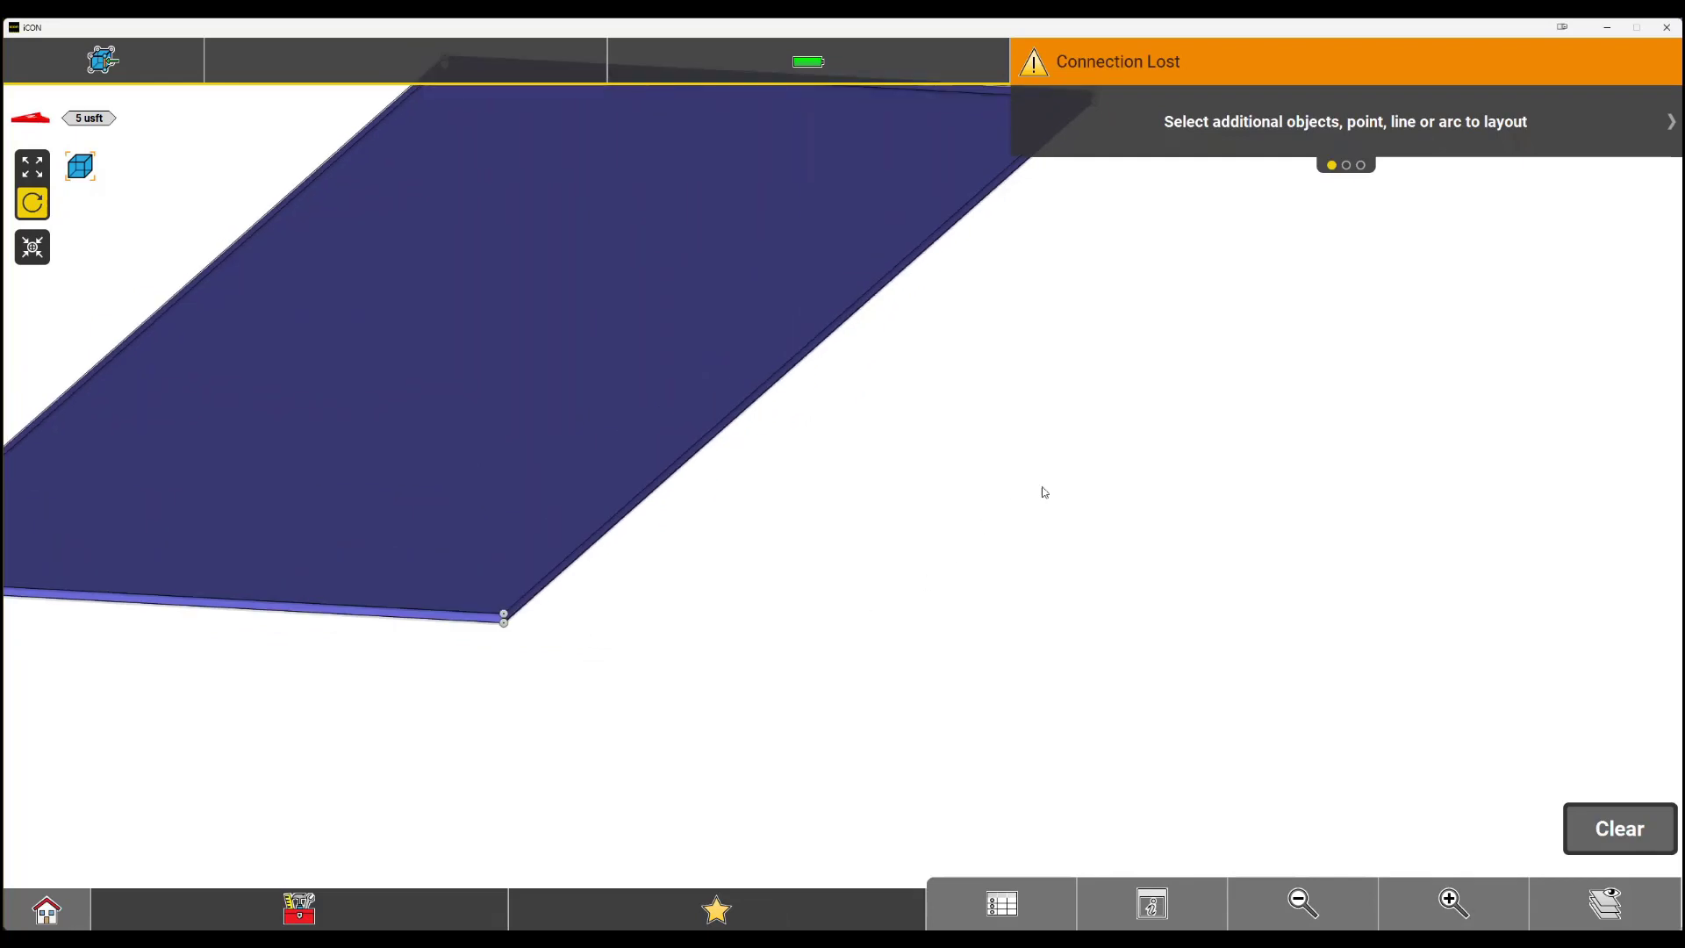
{"action": "left_click", "coordinate": [1307, 906]}
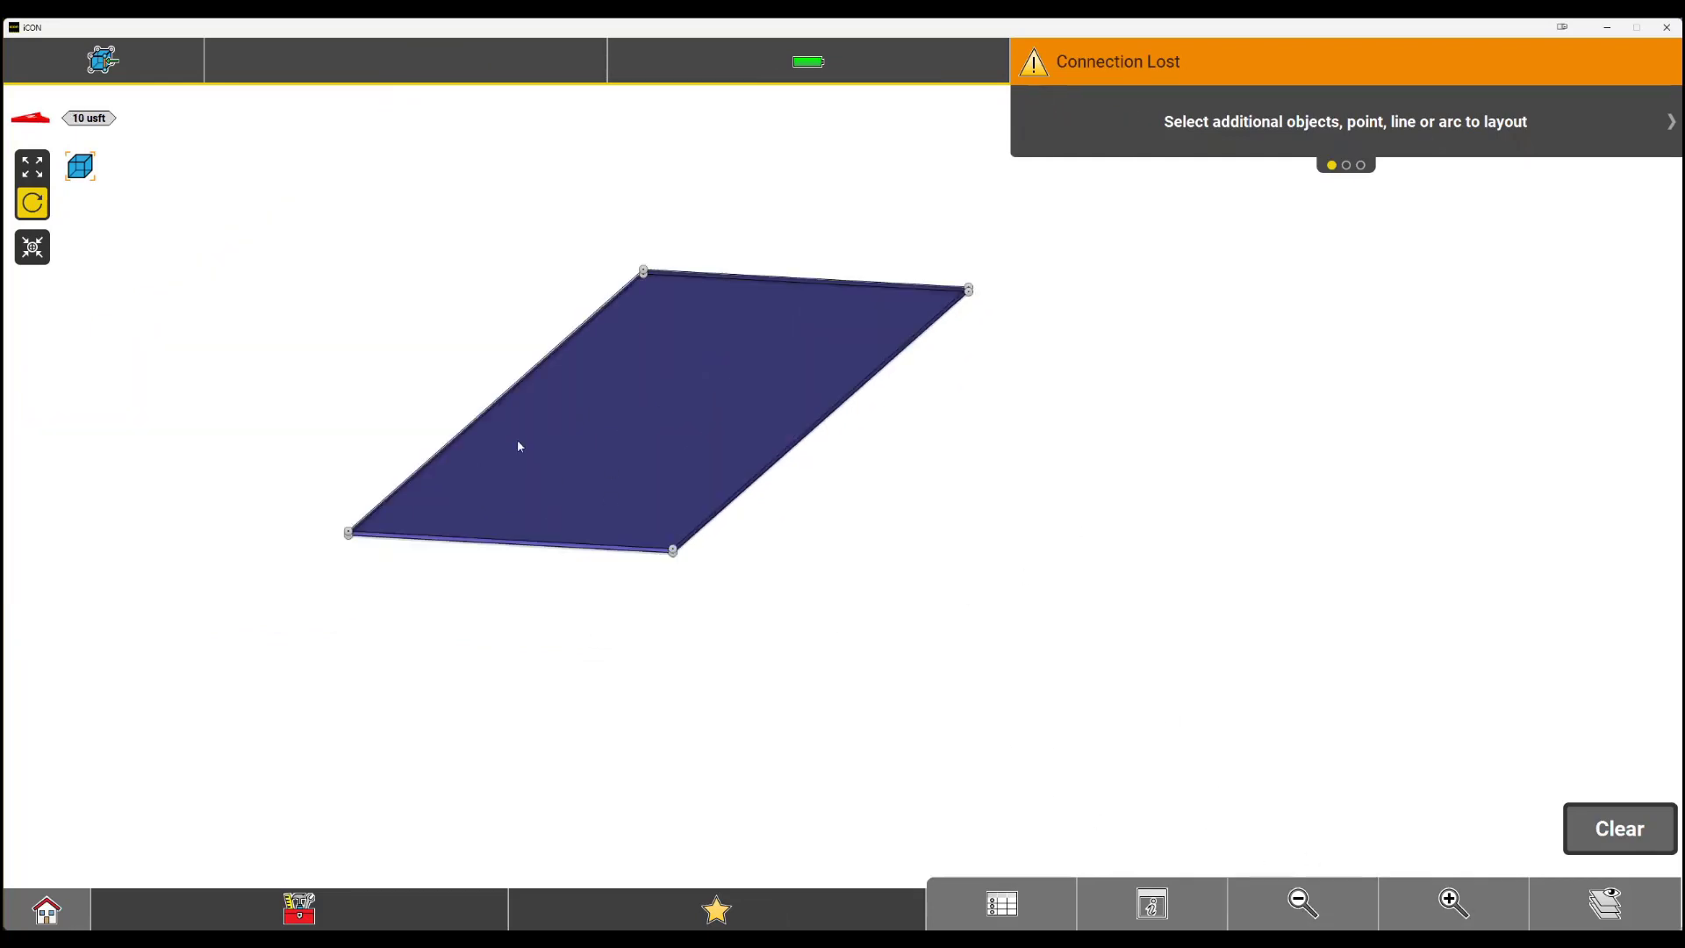
{"action": "left_click_drag", "start_coordinate": [628, 581], "coordinate": [337, 630]}
{"action": "left_click", "coordinate": [1412, 904]}
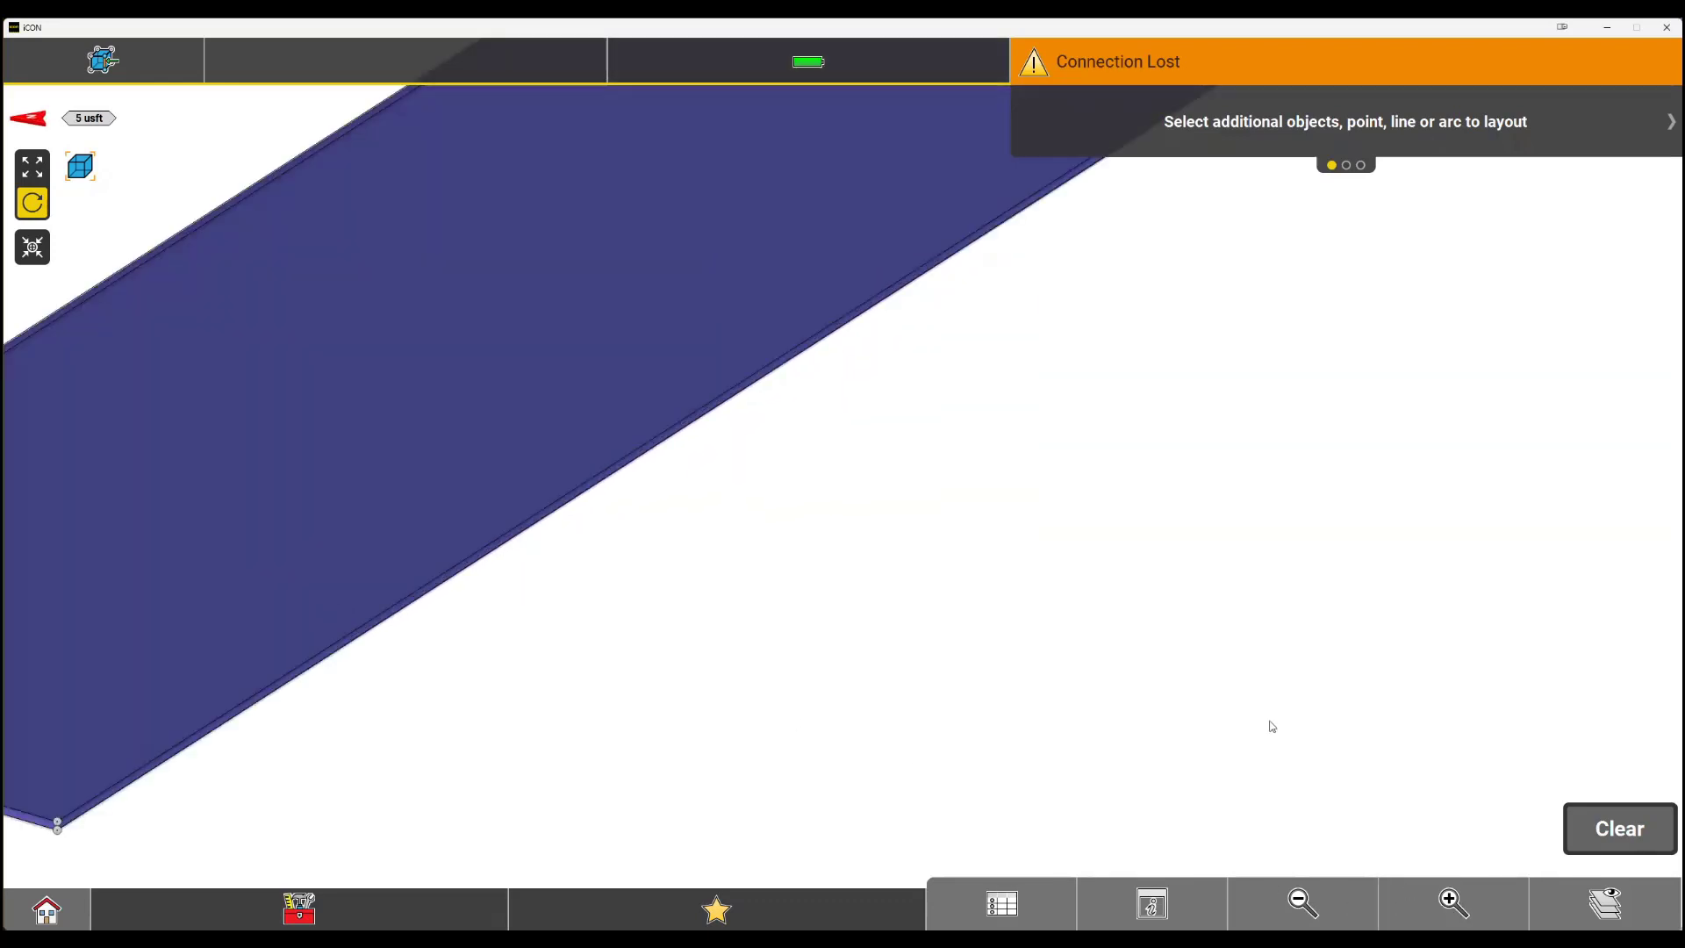
{"action": "left_click", "coordinate": [32, 165]}
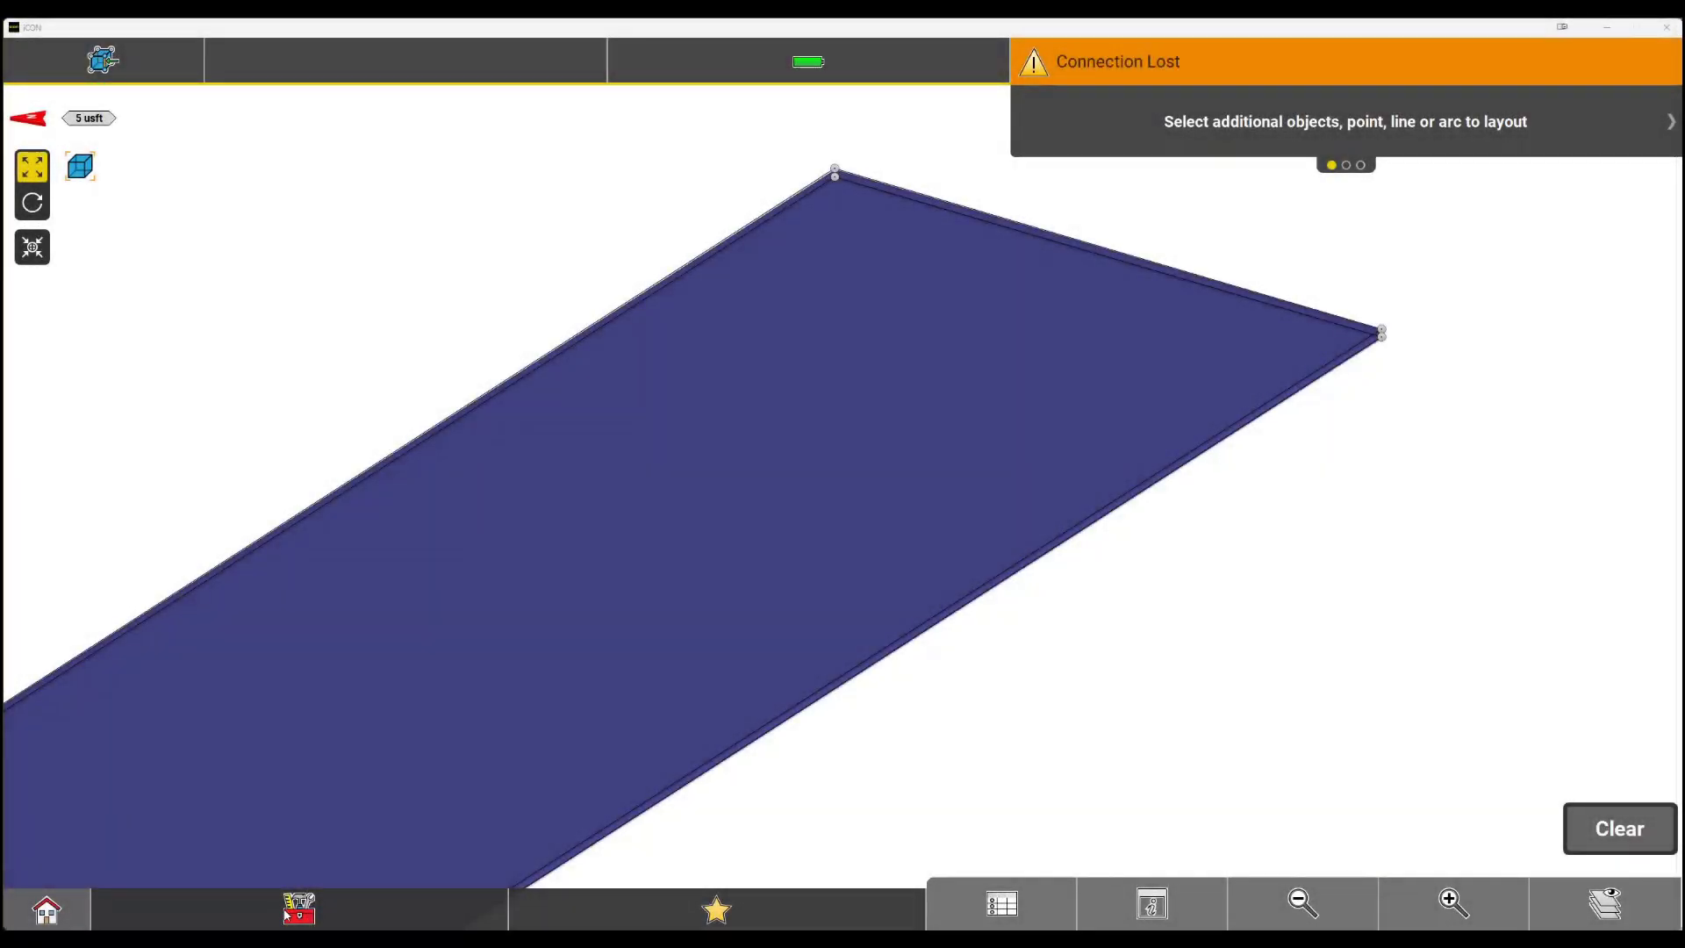
Draw a Connect Points line between the two corners at one short end of the slab.
{"action": "left_click", "coordinate": [287, 913]}
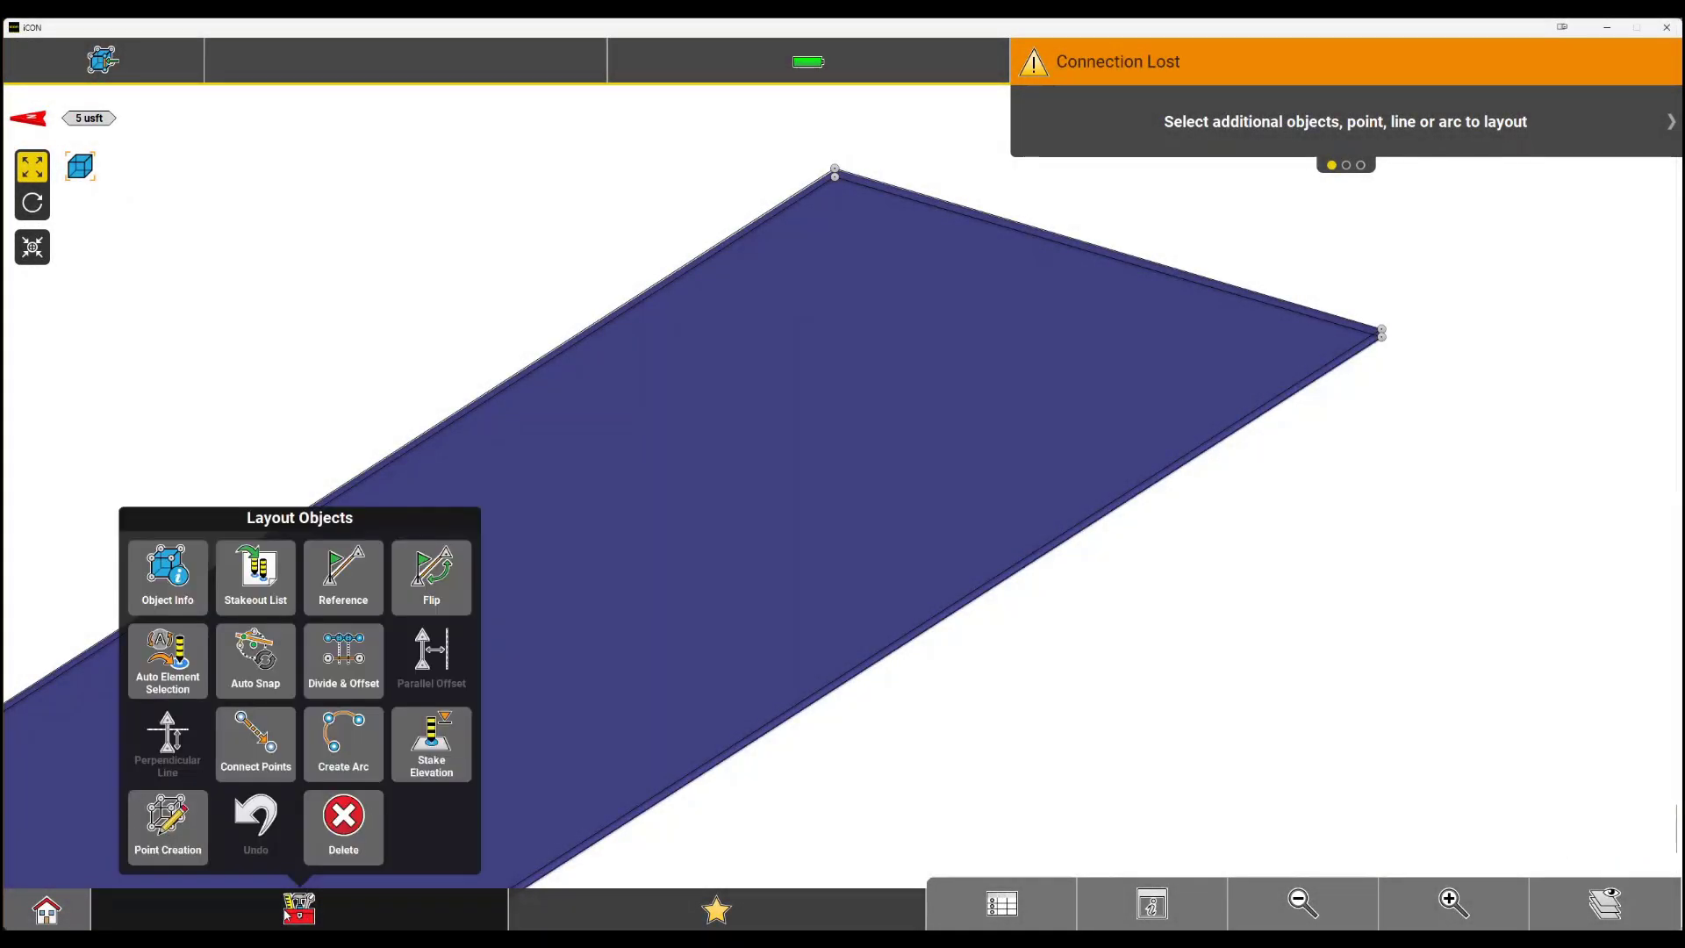
{"action": "left_click", "coordinate": [252, 747]}
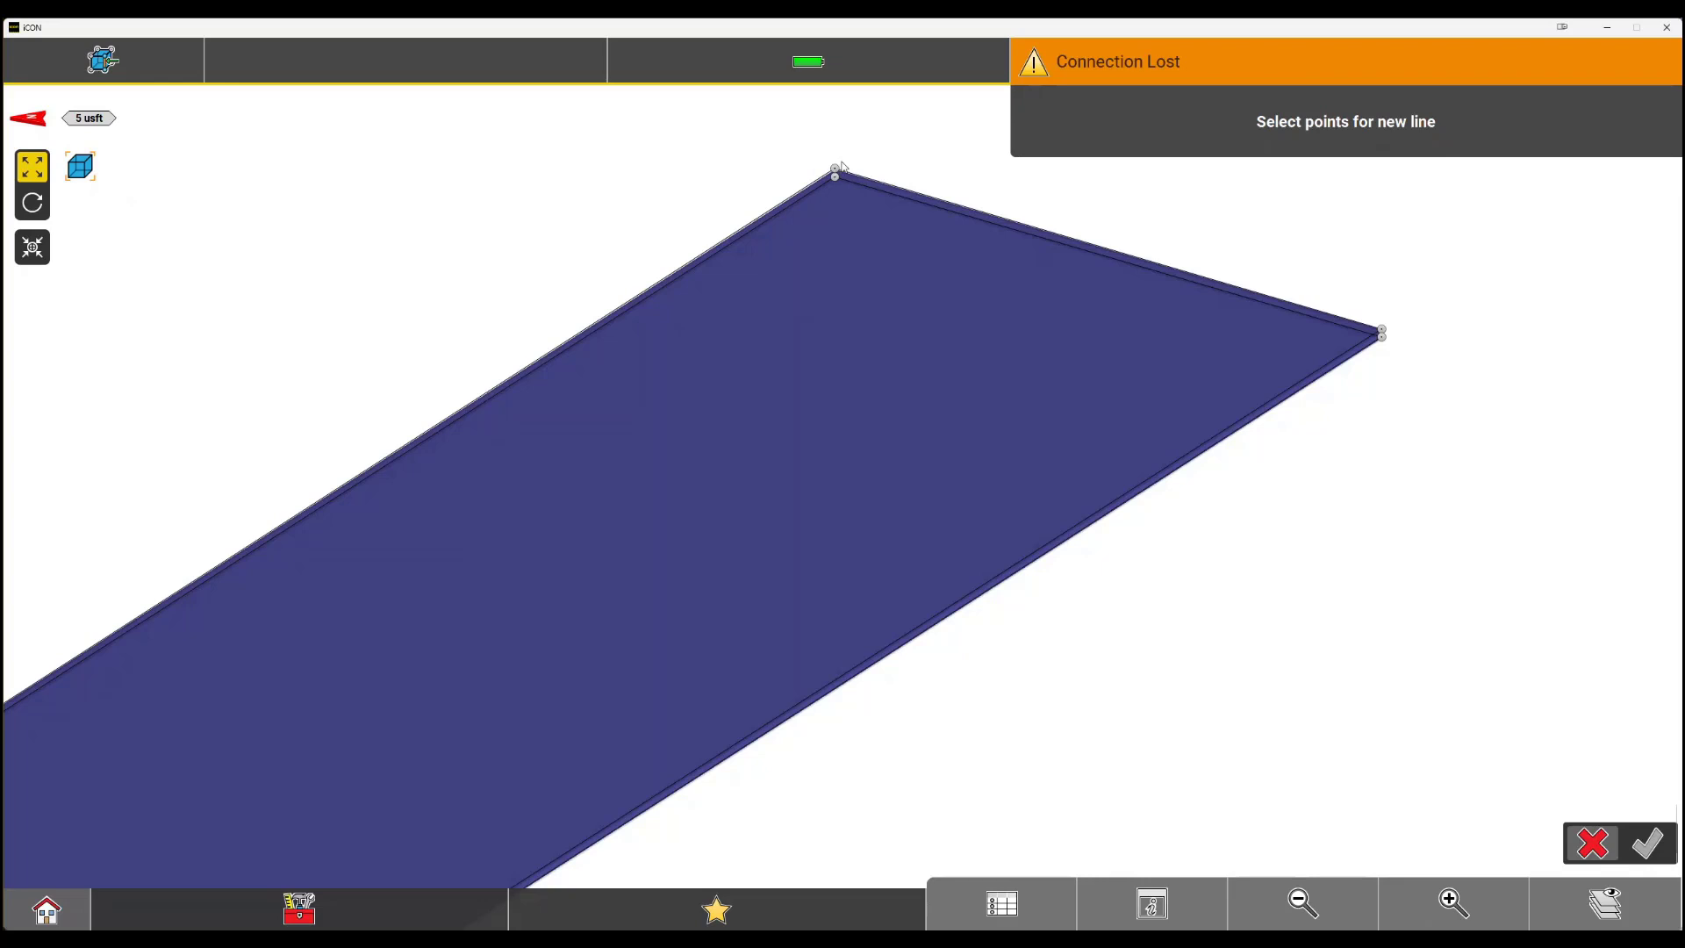
{"action": "scroll", "coordinate": [938, 203], "scroll_direction": "up", "scroll_amount": 5}
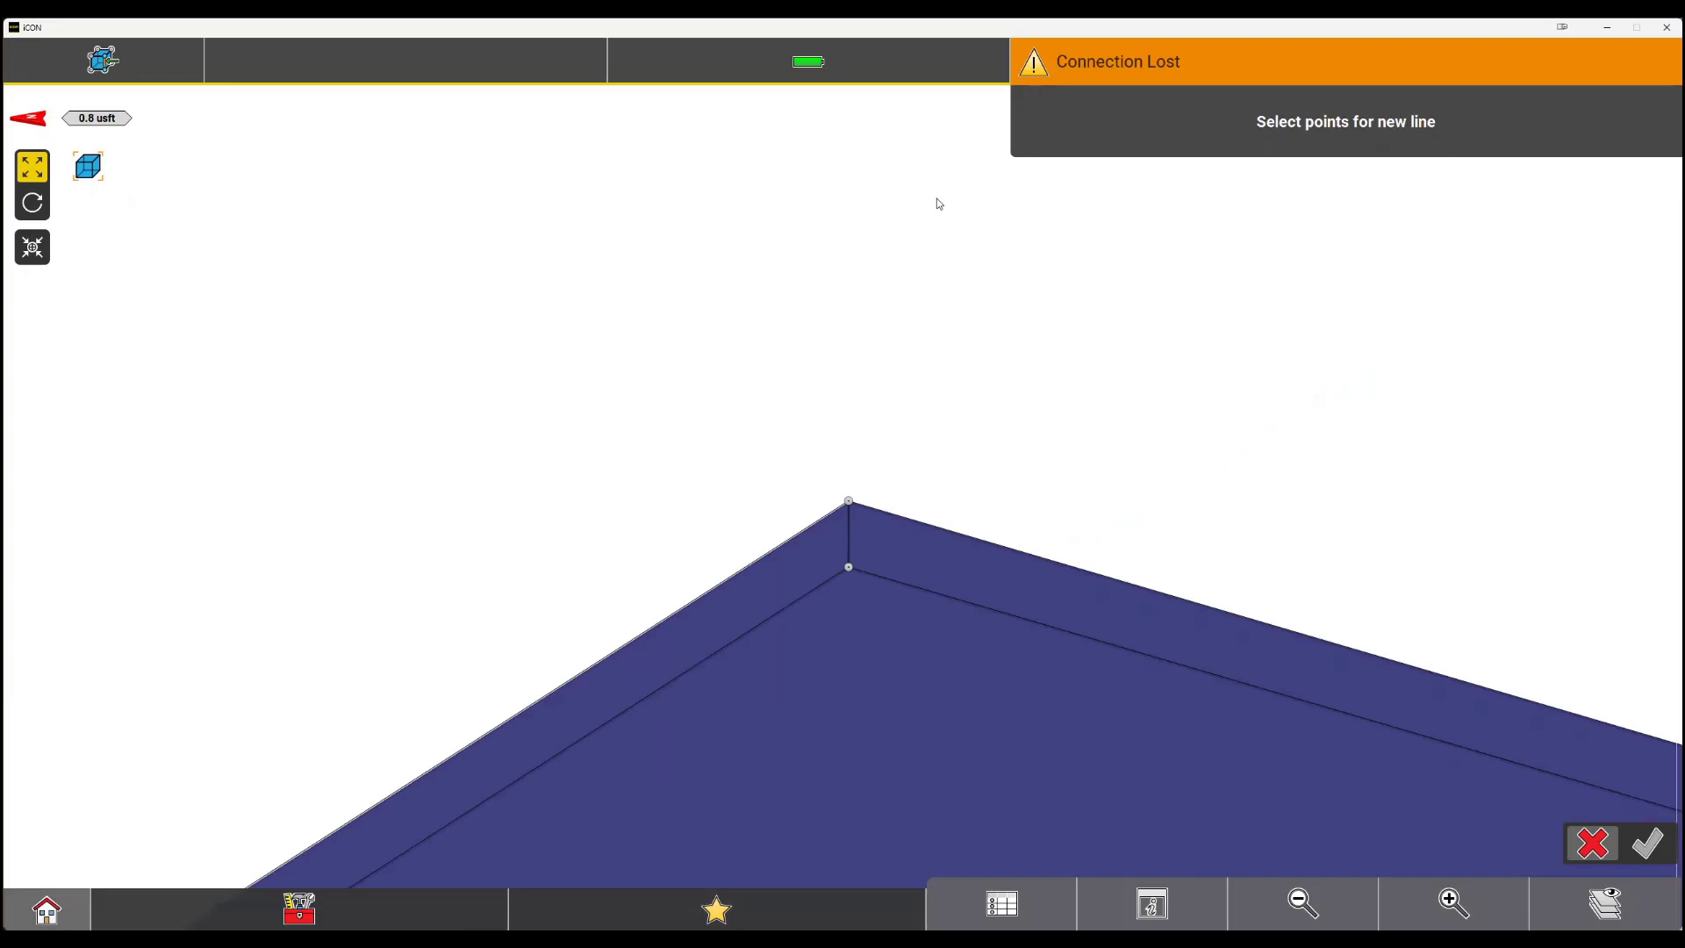
{"action": "left_click", "coordinate": [850, 501]}
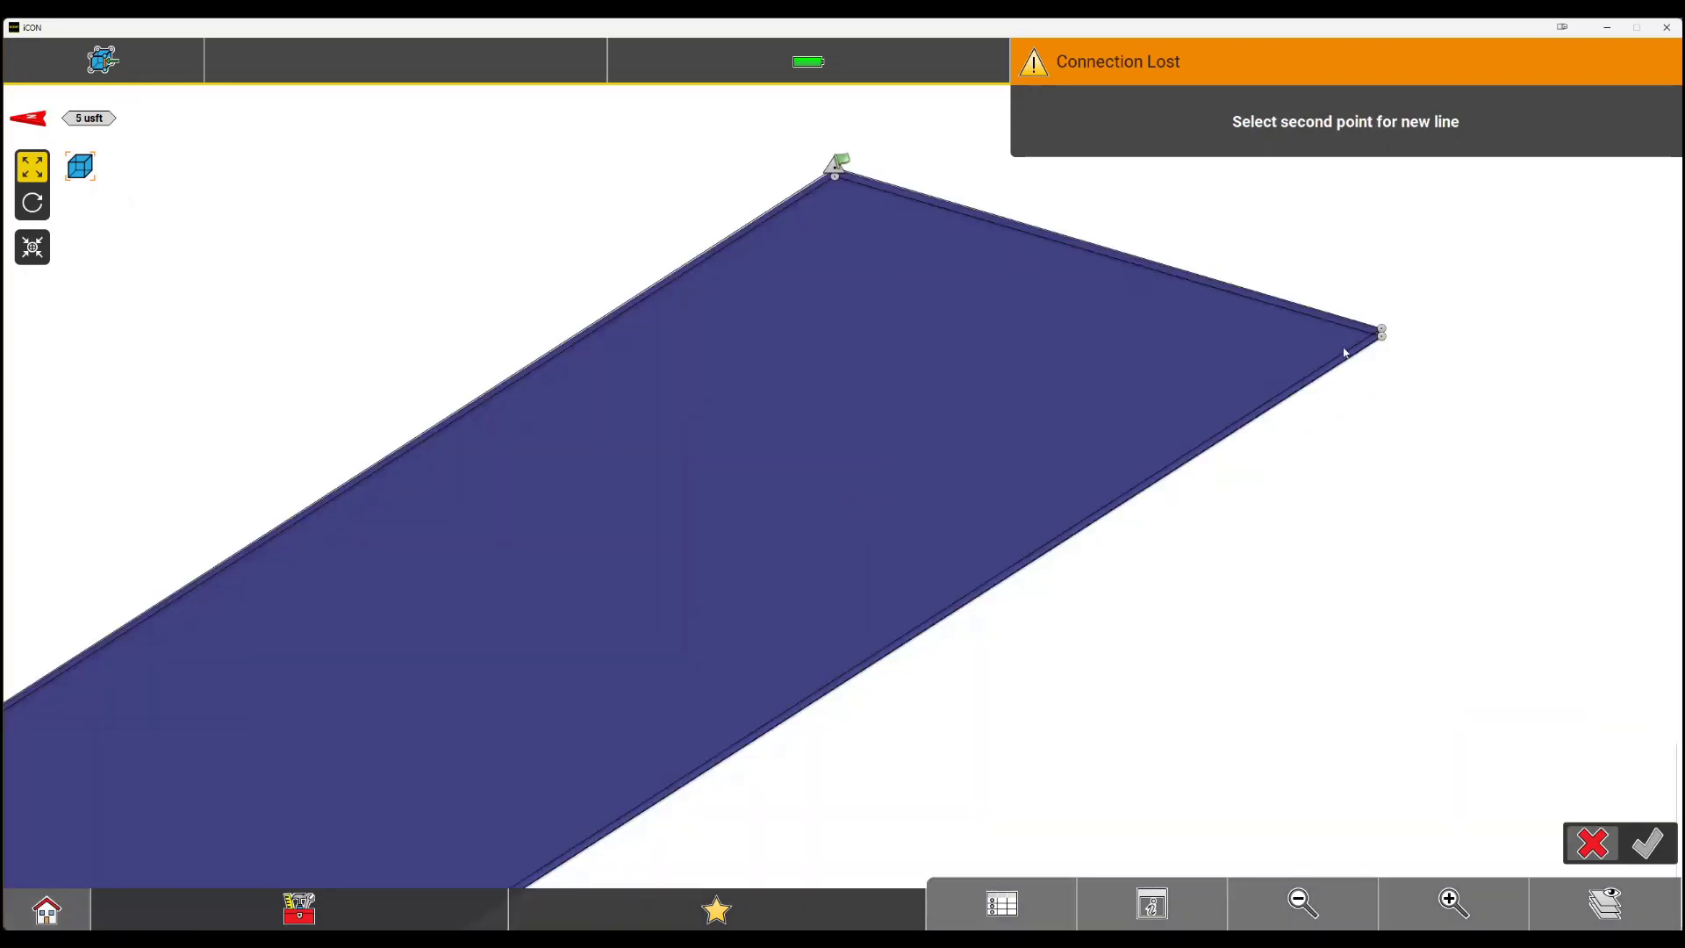
{"action": "scroll", "coordinate": [1381, 334], "scroll_direction": "up", "scroll_amount": 5}
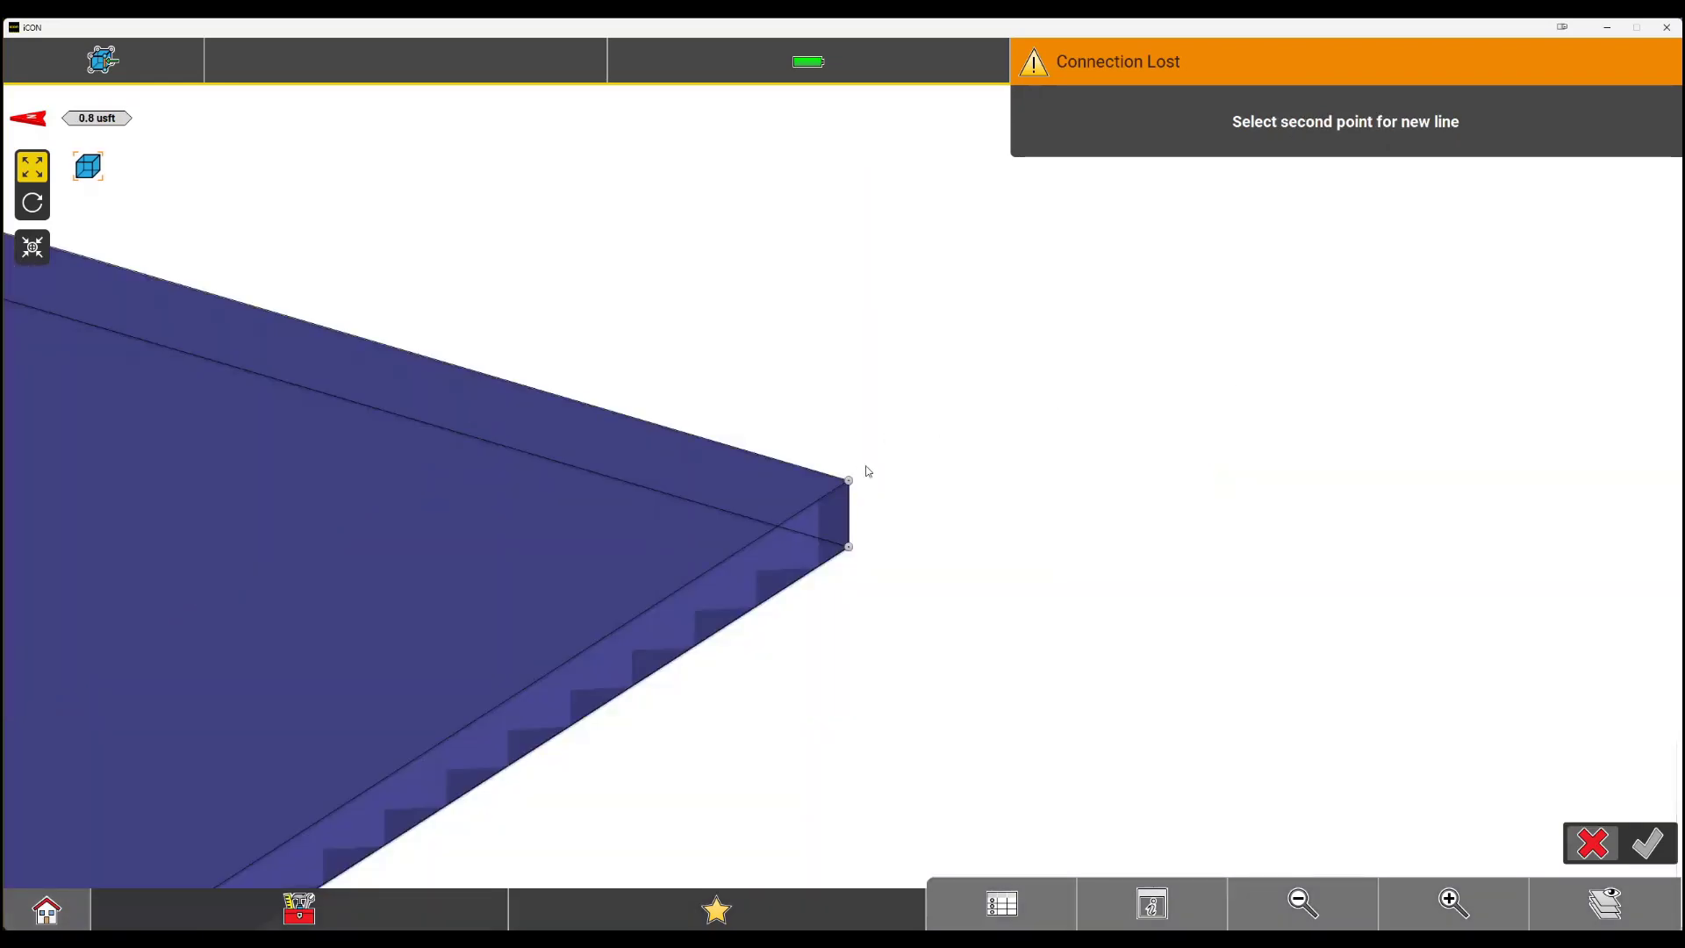
{"action": "left_click", "coordinate": [851, 481]}
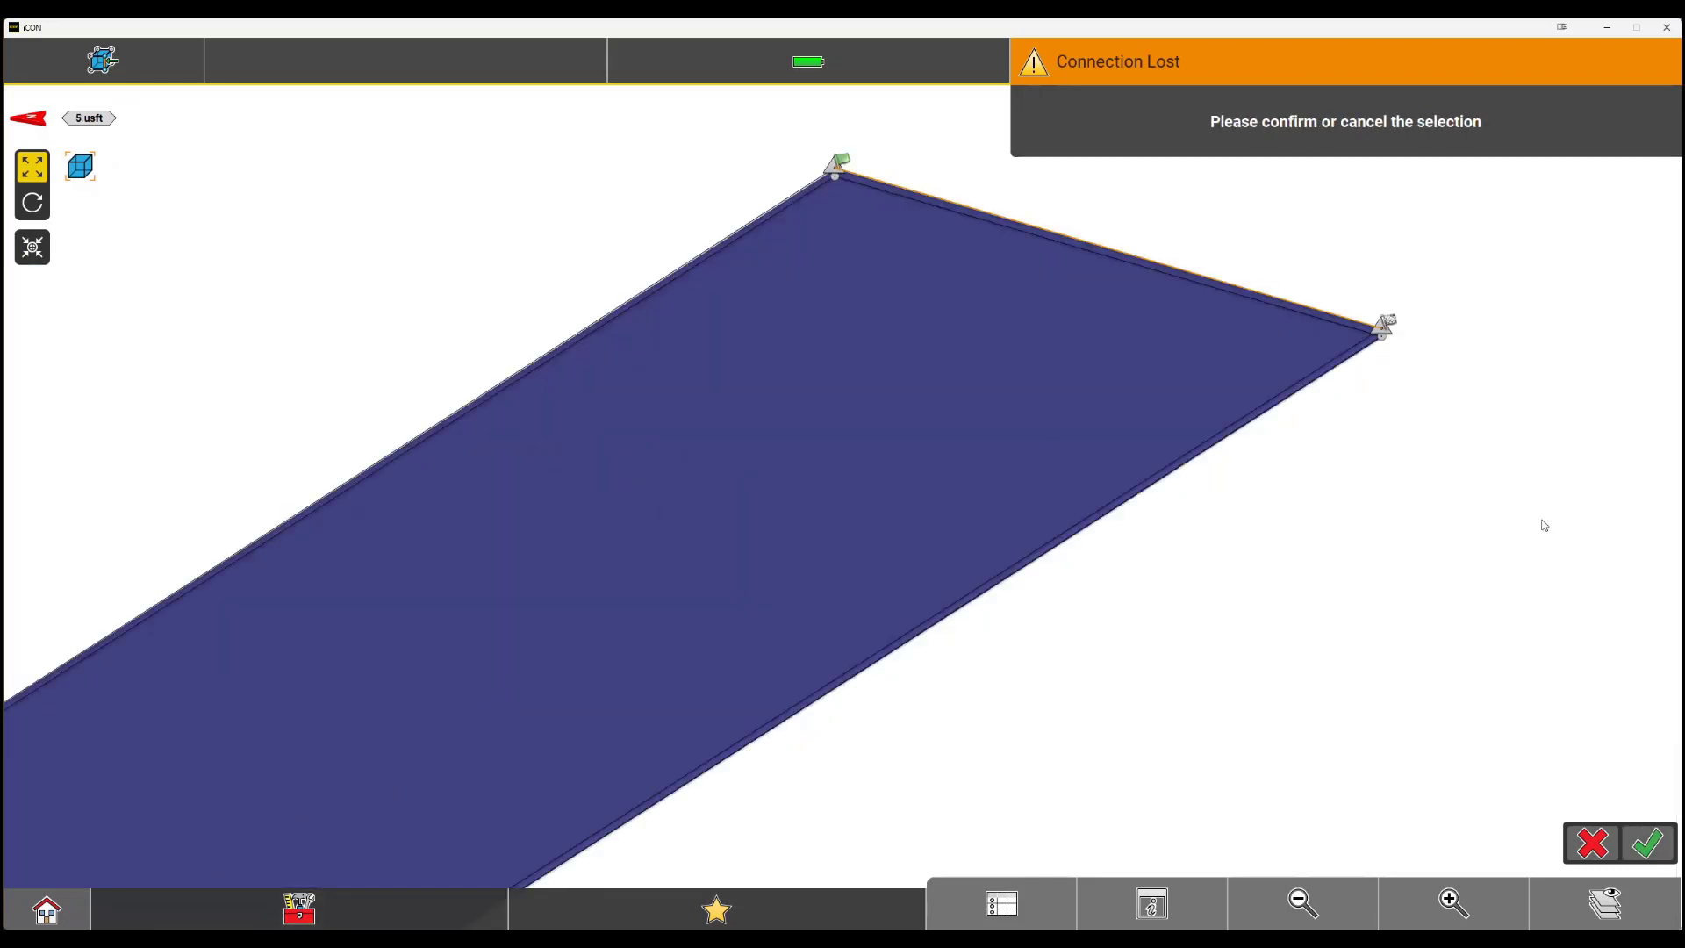
{"action": "left_click", "coordinate": [1658, 844]}
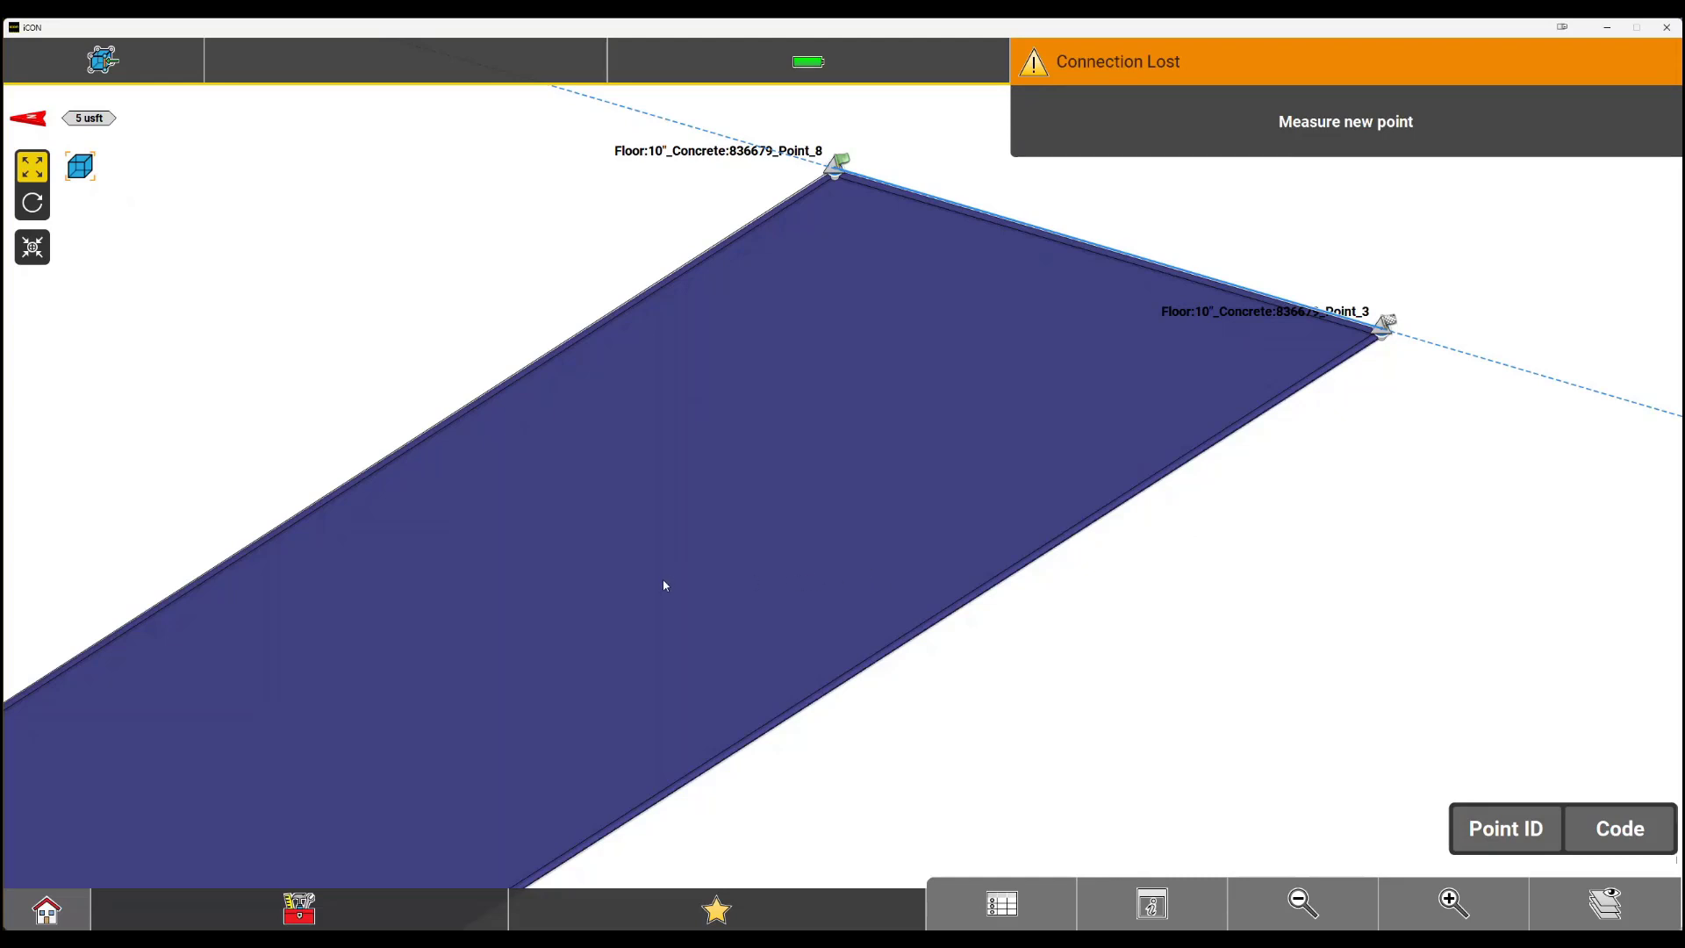
Draw a second line joining the corners at the opposite short end, then zoom out.
{"action": "left_click_drag", "start_coordinate": [592, 615], "coordinate": [940, 445]}
{"action": "left_click_drag", "start_coordinate": [692, 576], "coordinate": [778, 403]}
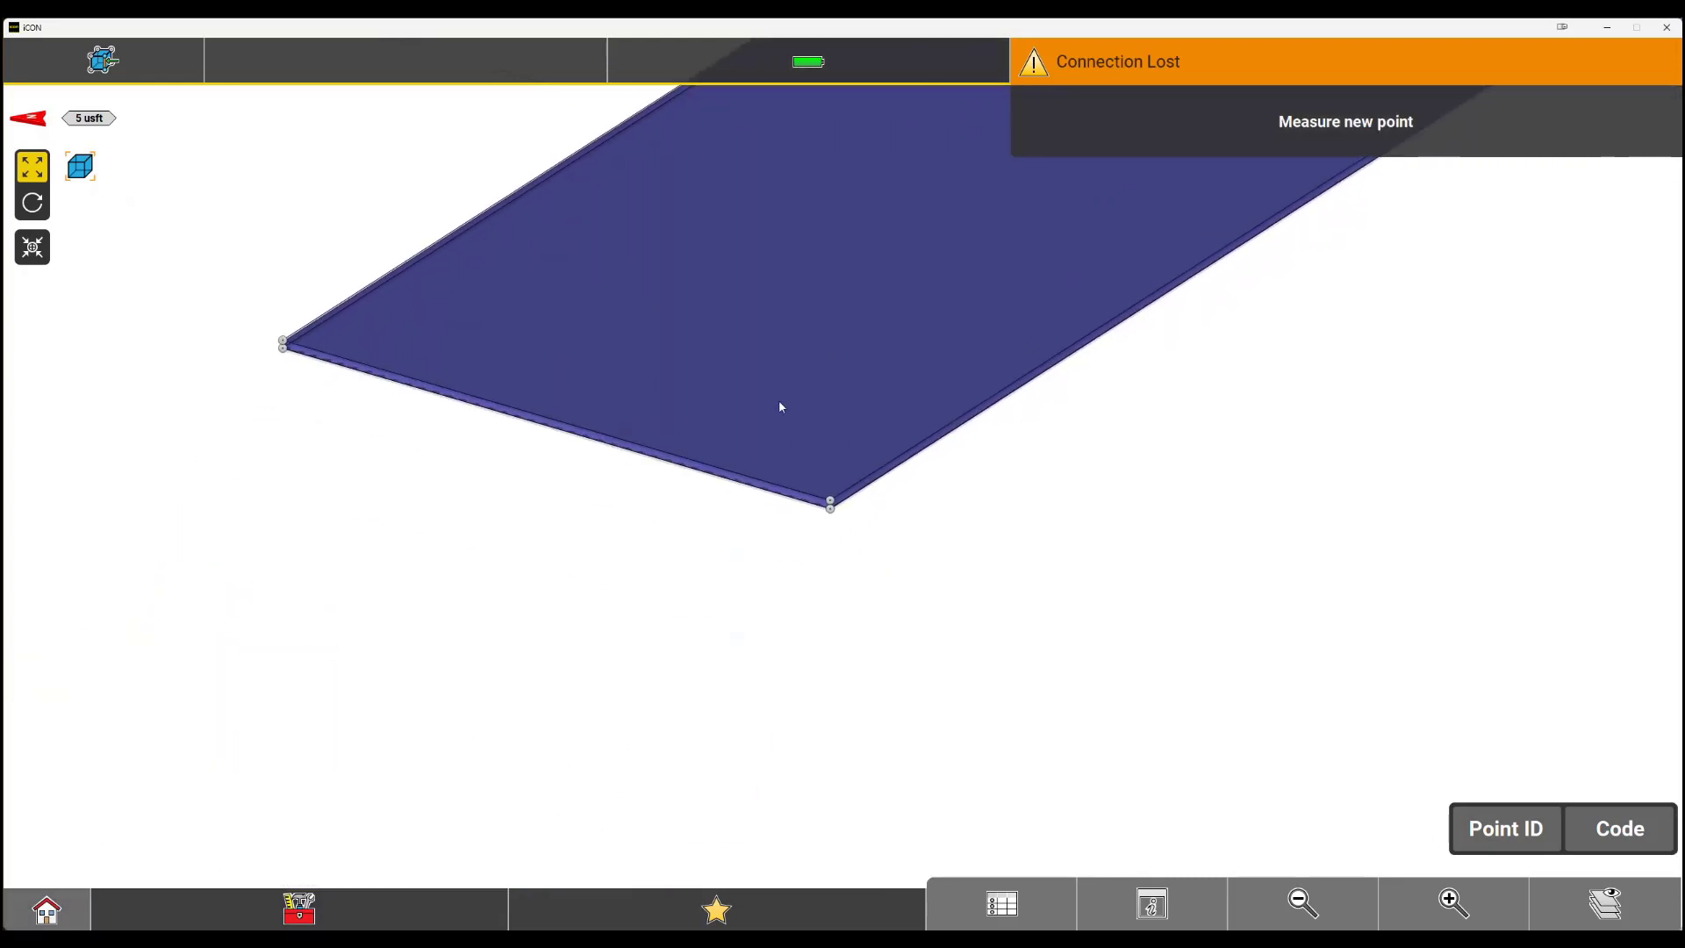
{"action": "left_click", "coordinate": [283, 344]}
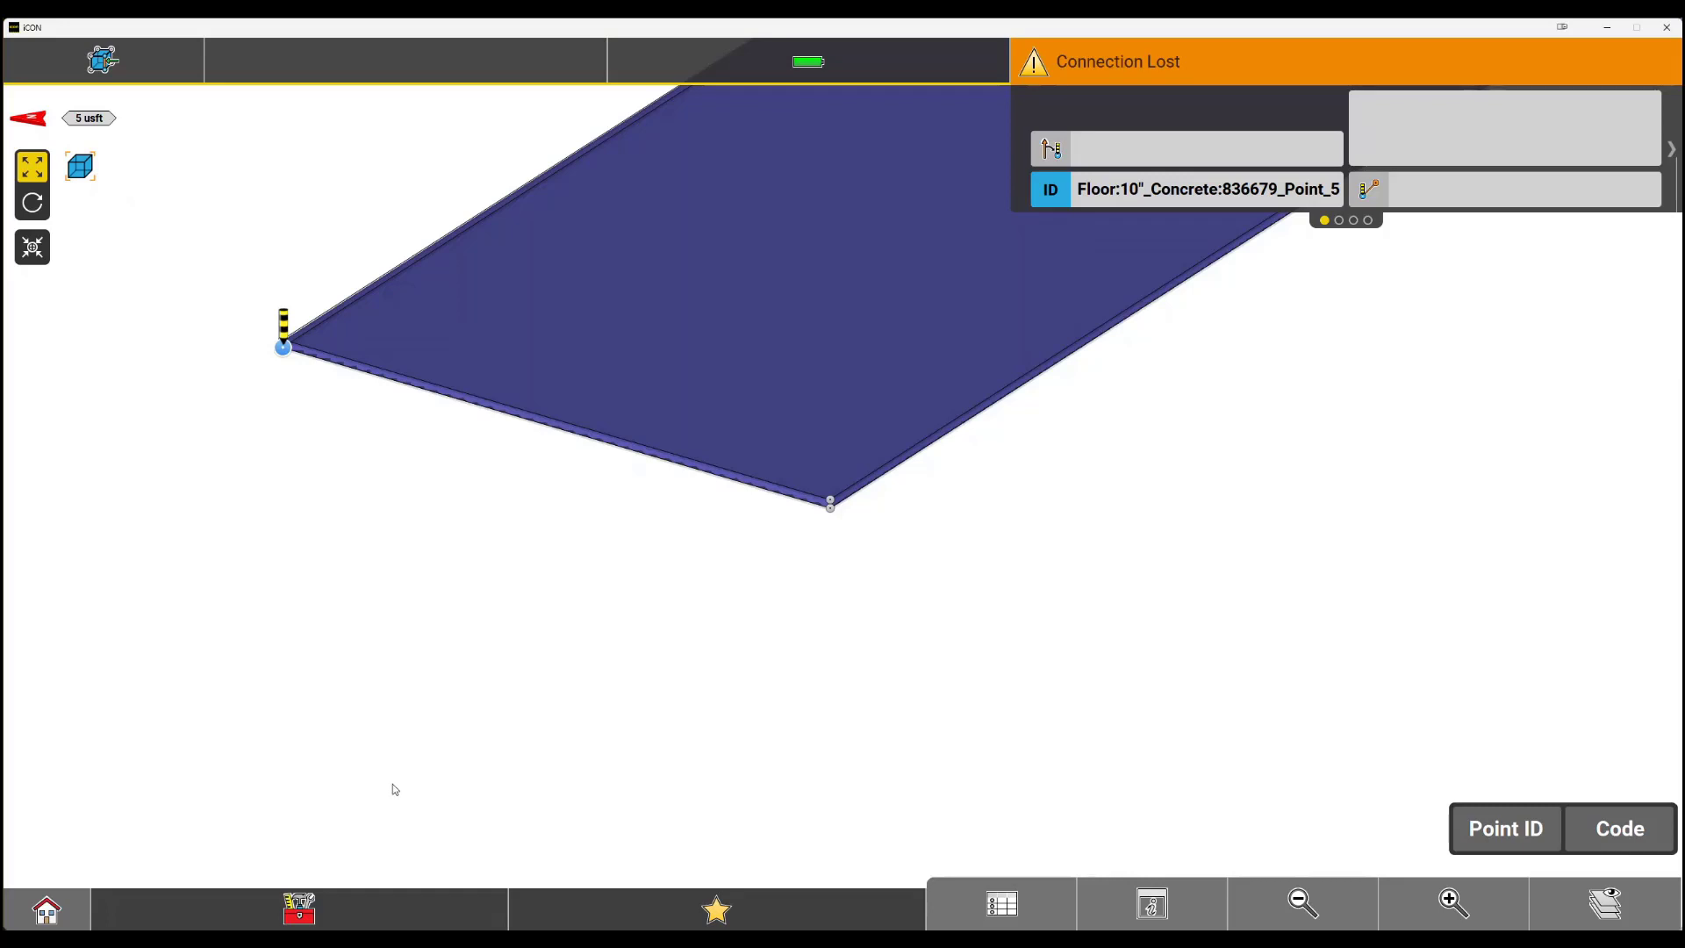
{"action": "left_click", "coordinate": [339, 910]}
{"action": "left_click", "coordinate": [242, 734]}
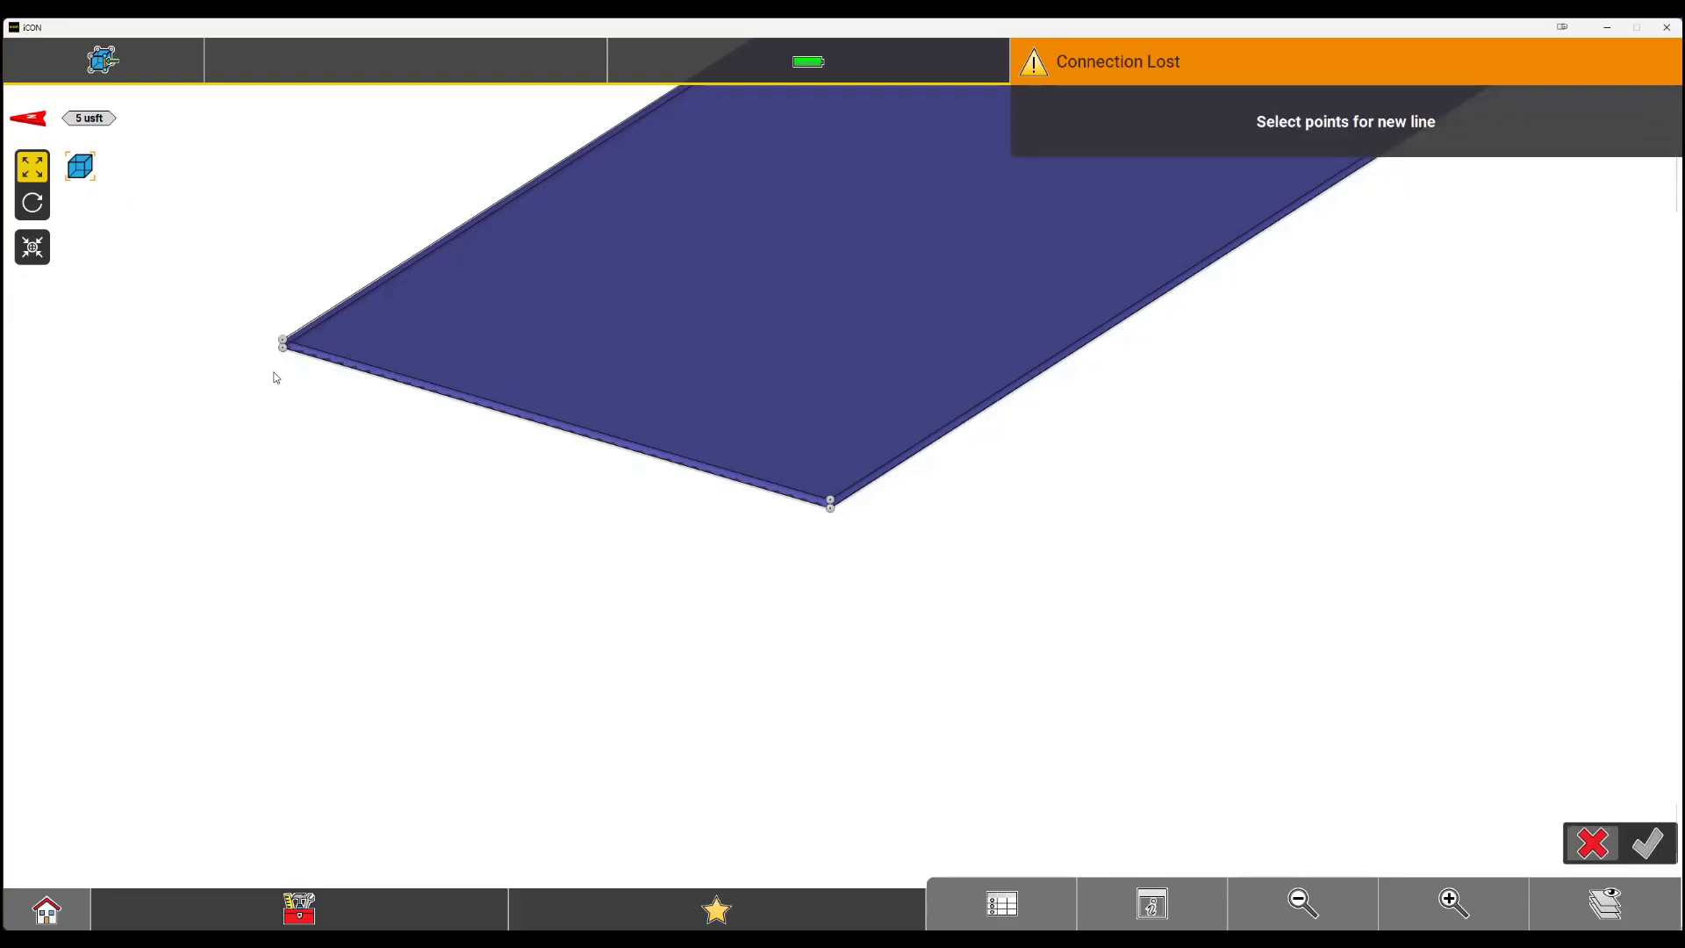
{"action": "scroll", "coordinate": [283, 343], "scroll_direction": "up", "scroll_amount": 5}
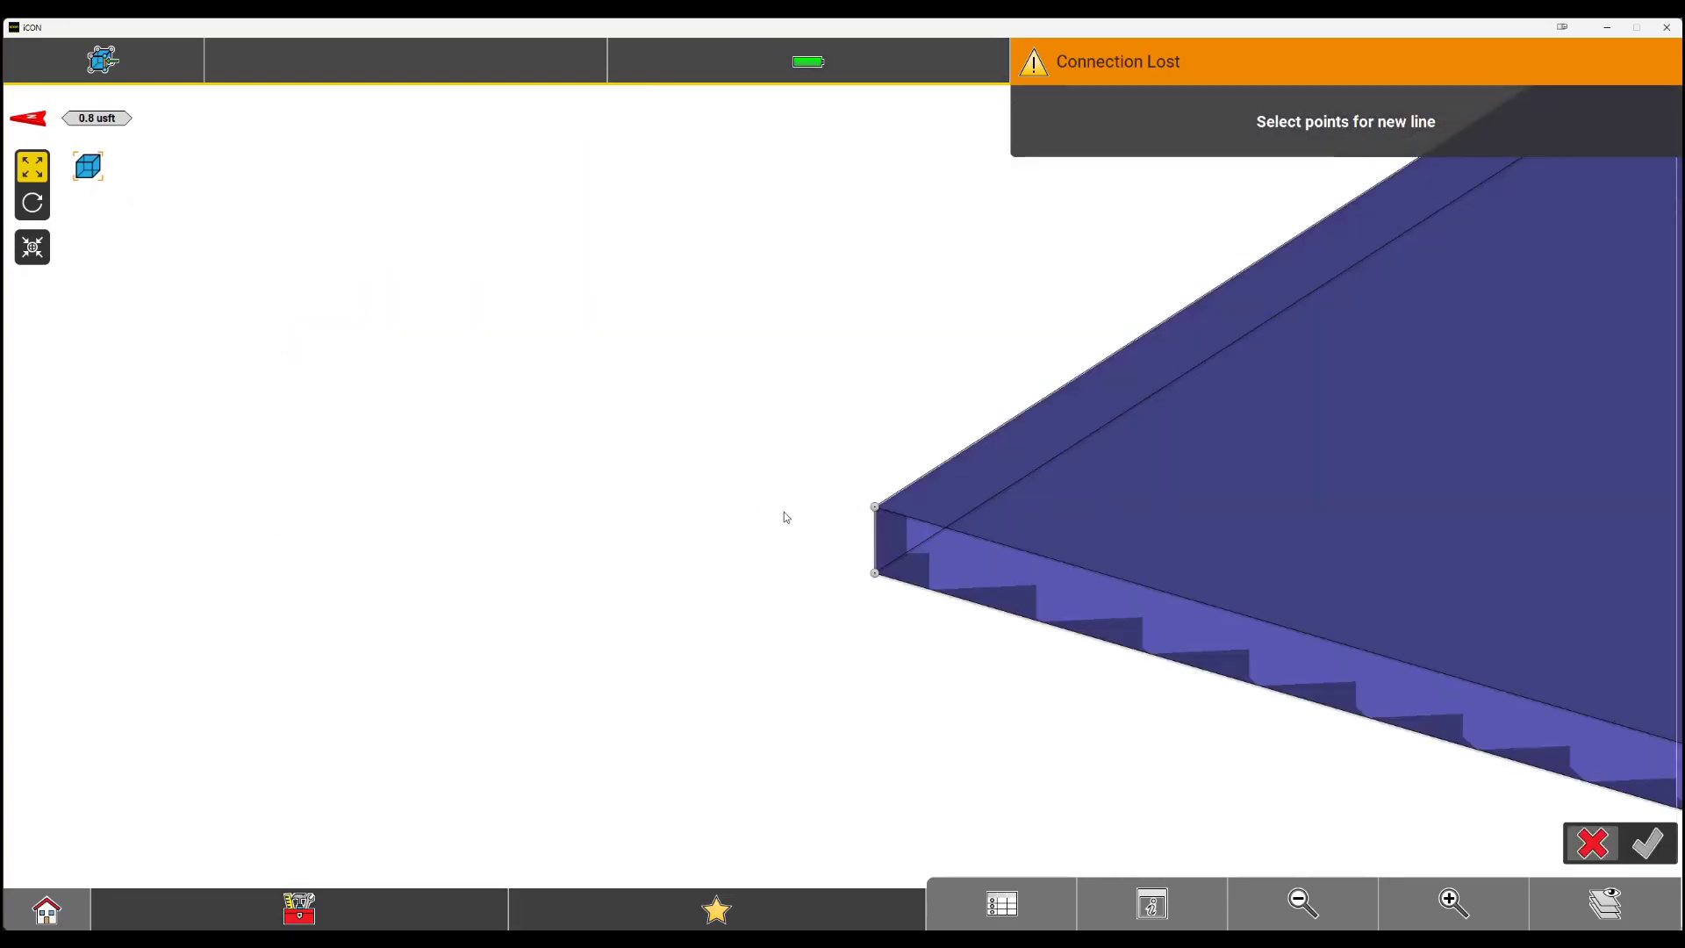
{"action": "left_click", "coordinate": [875, 507]}
{"action": "scroll", "coordinate": [875, 507], "scroll_direction": "down", "scroll_amount": 5}
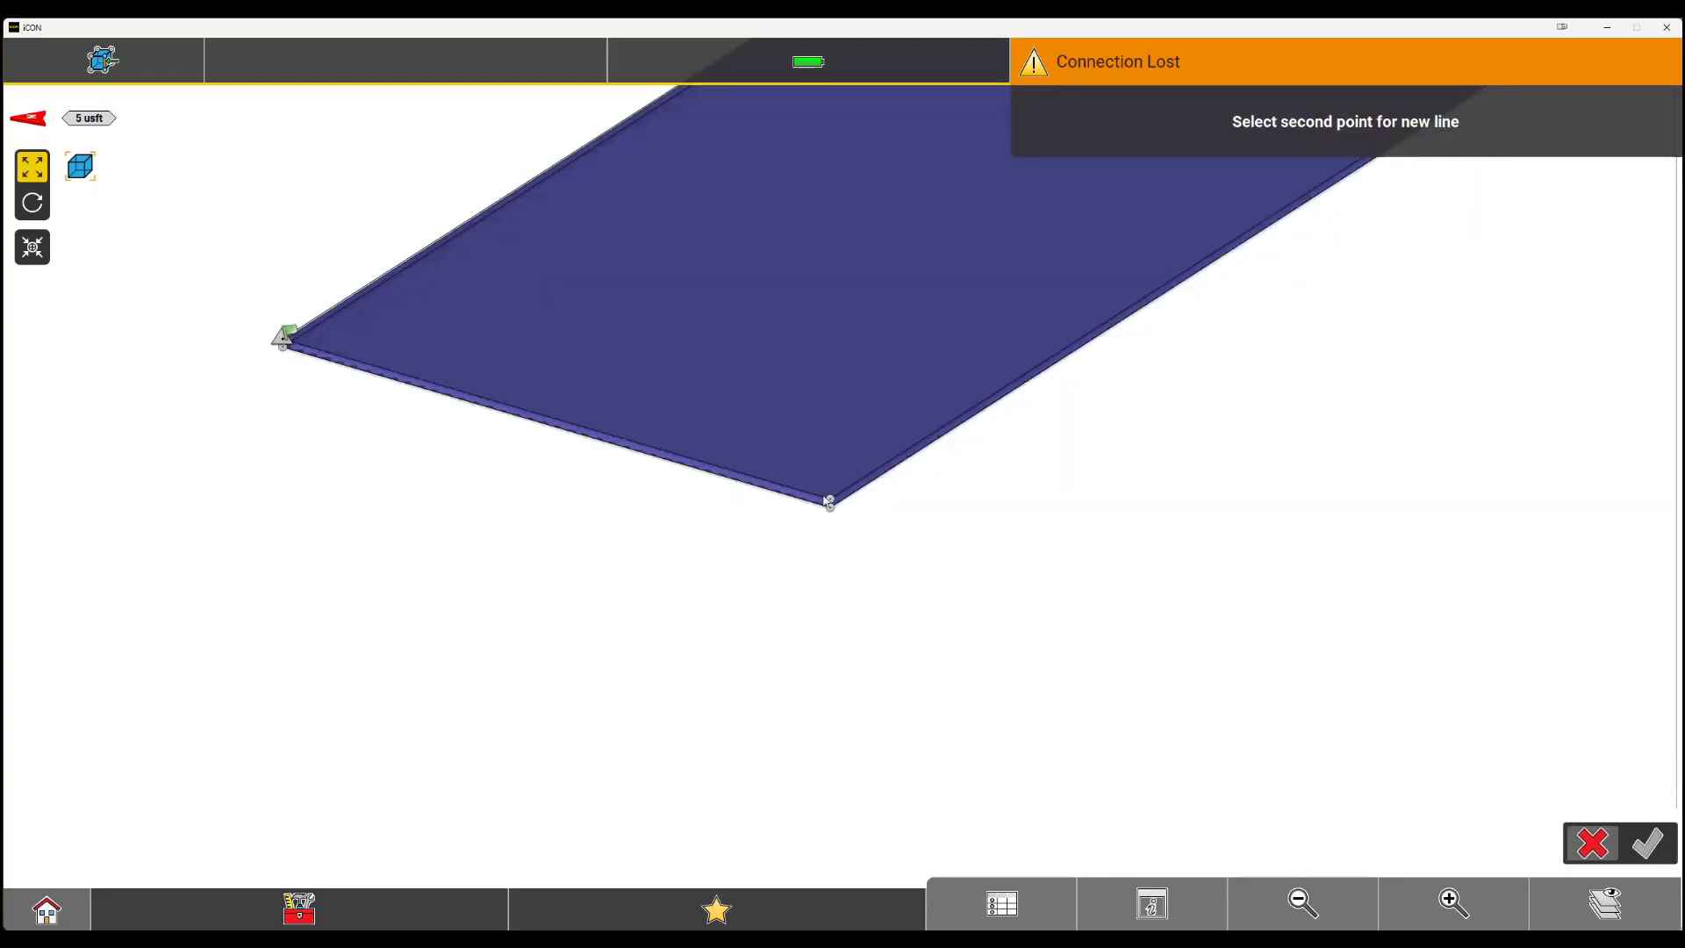
{"action": "scroll", "coordinate": [831, 502], "scroll_direction": "up", "scroll_amount": 5}
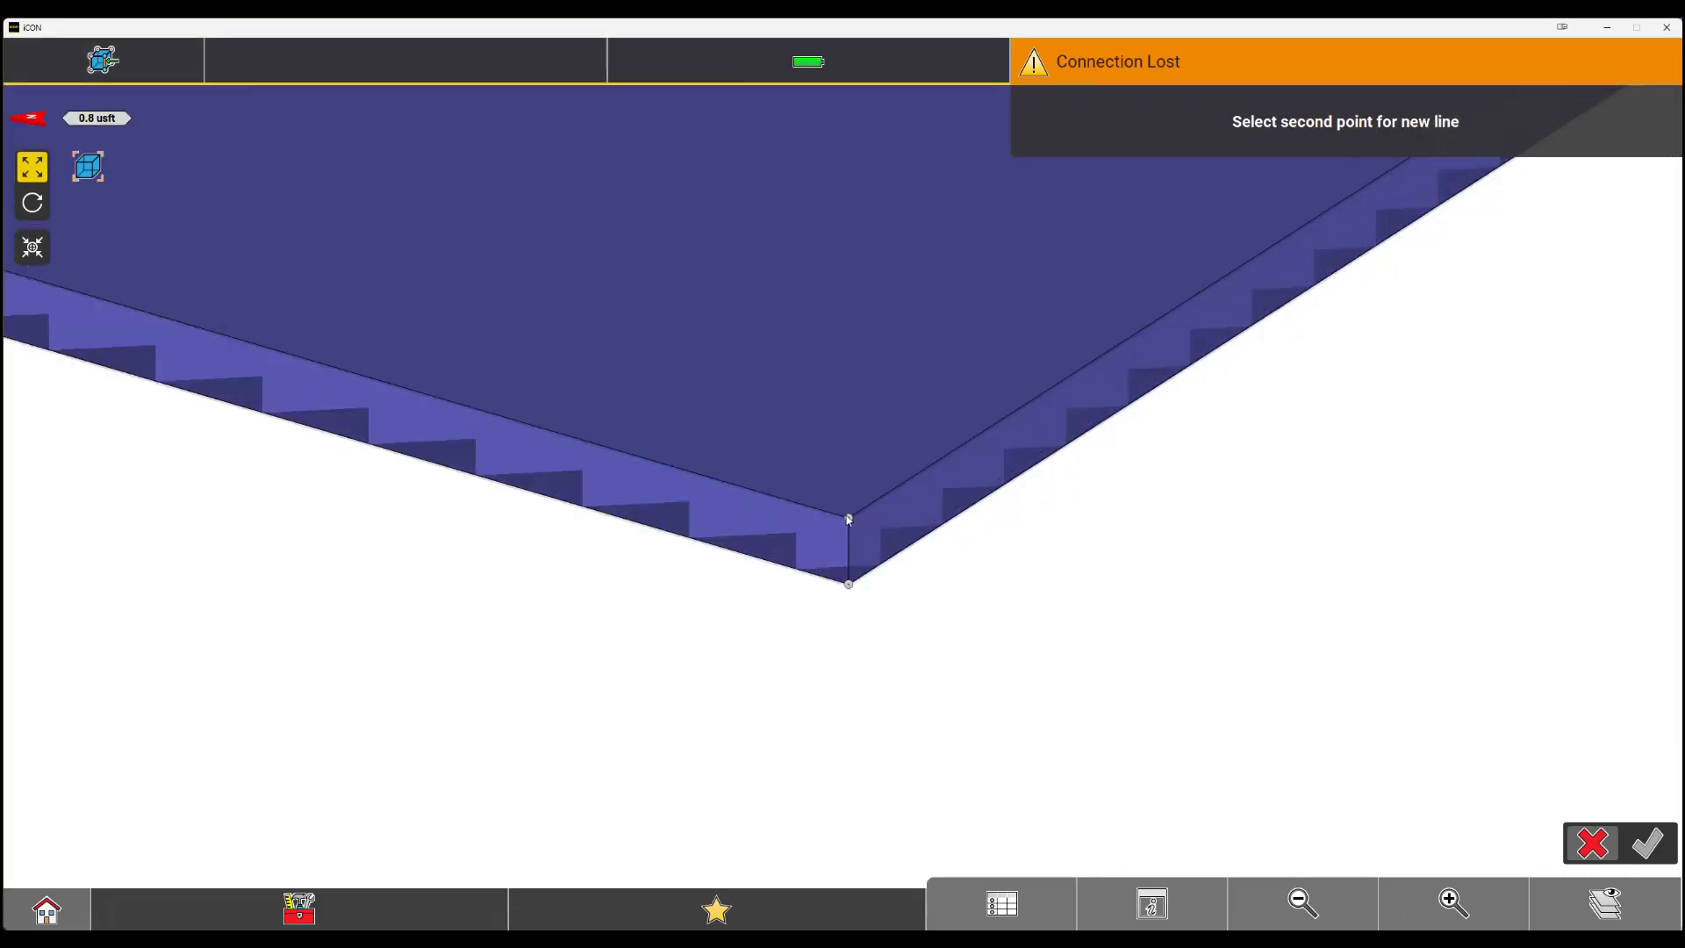
{"action": "left_click", "coordinate": [848, 522]}
{"action": "scroll", "coordinate": [850, 521], "scroll_direction": "down", "scroll_amount": 5}
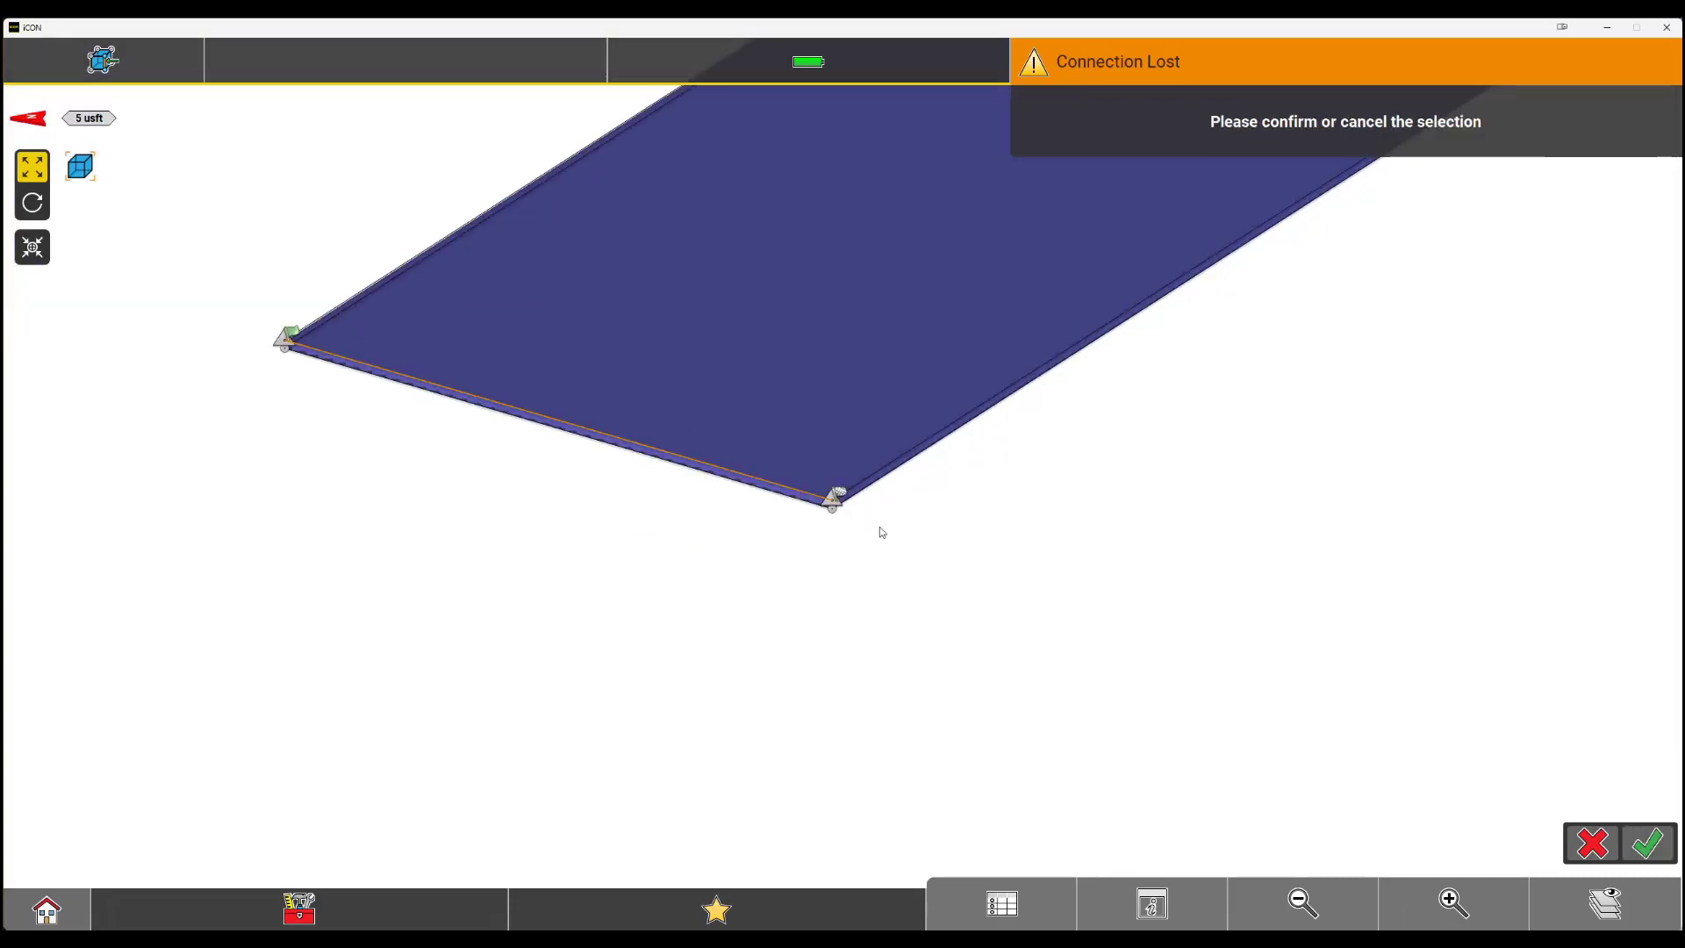
{"action": "left_click", "coordinate": [1644, 844]}
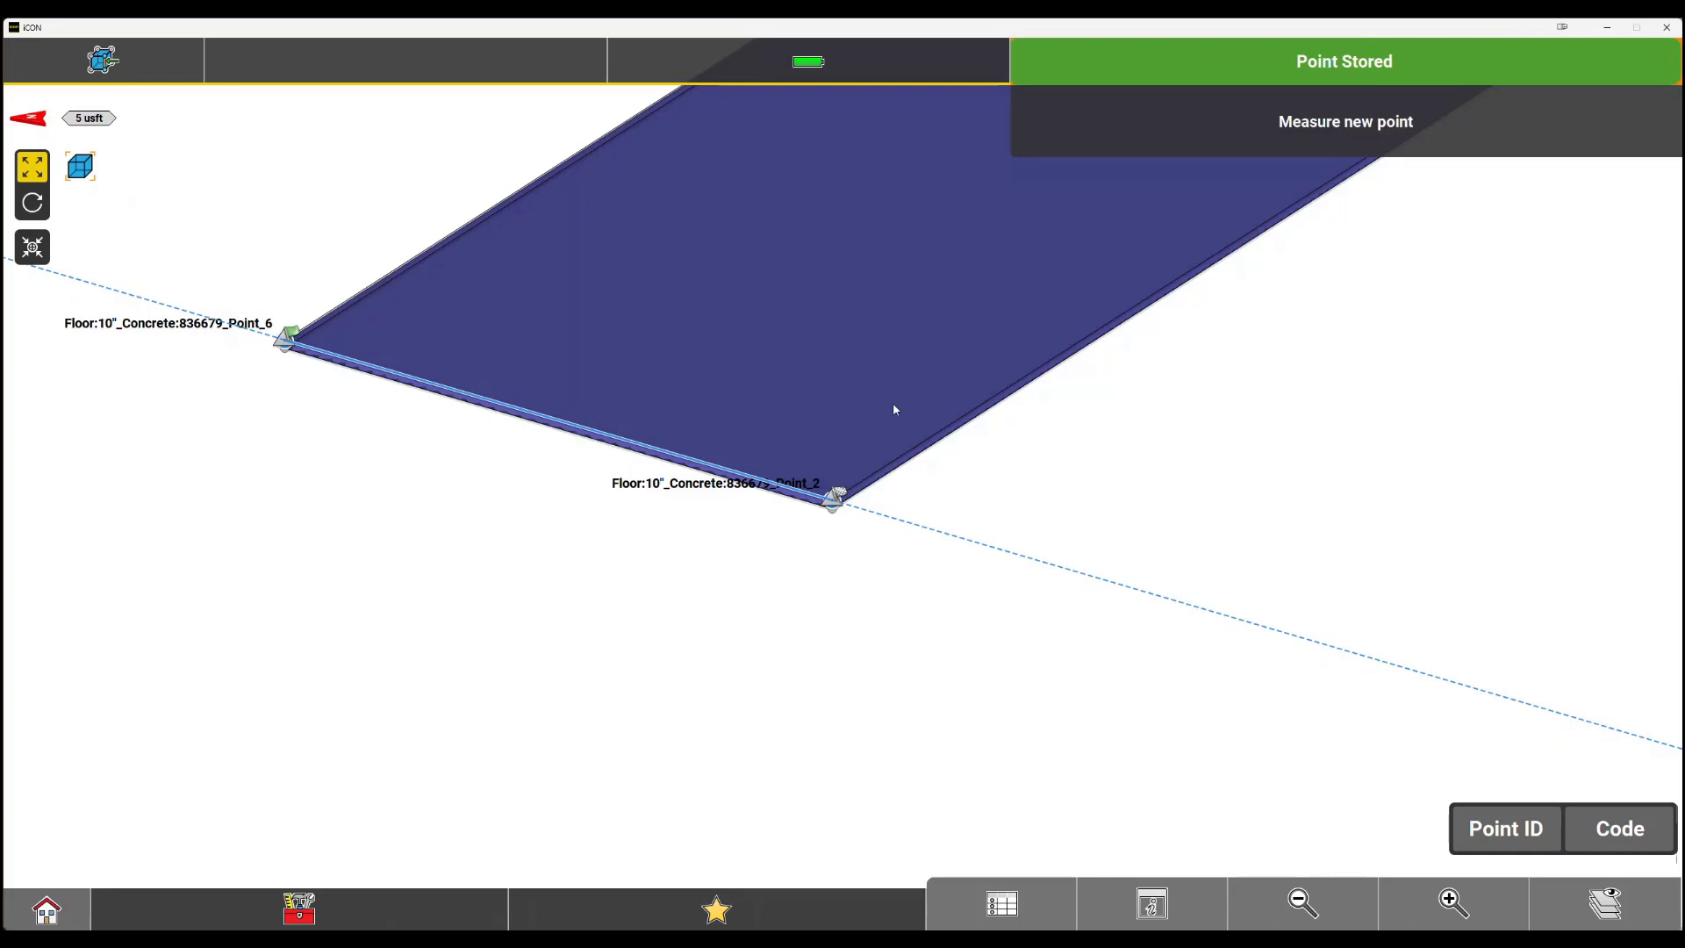
{"action": "left_click", "coordinate": [1299, 903]}
{"action": "left_click", "coordinate": [1299, 902]}
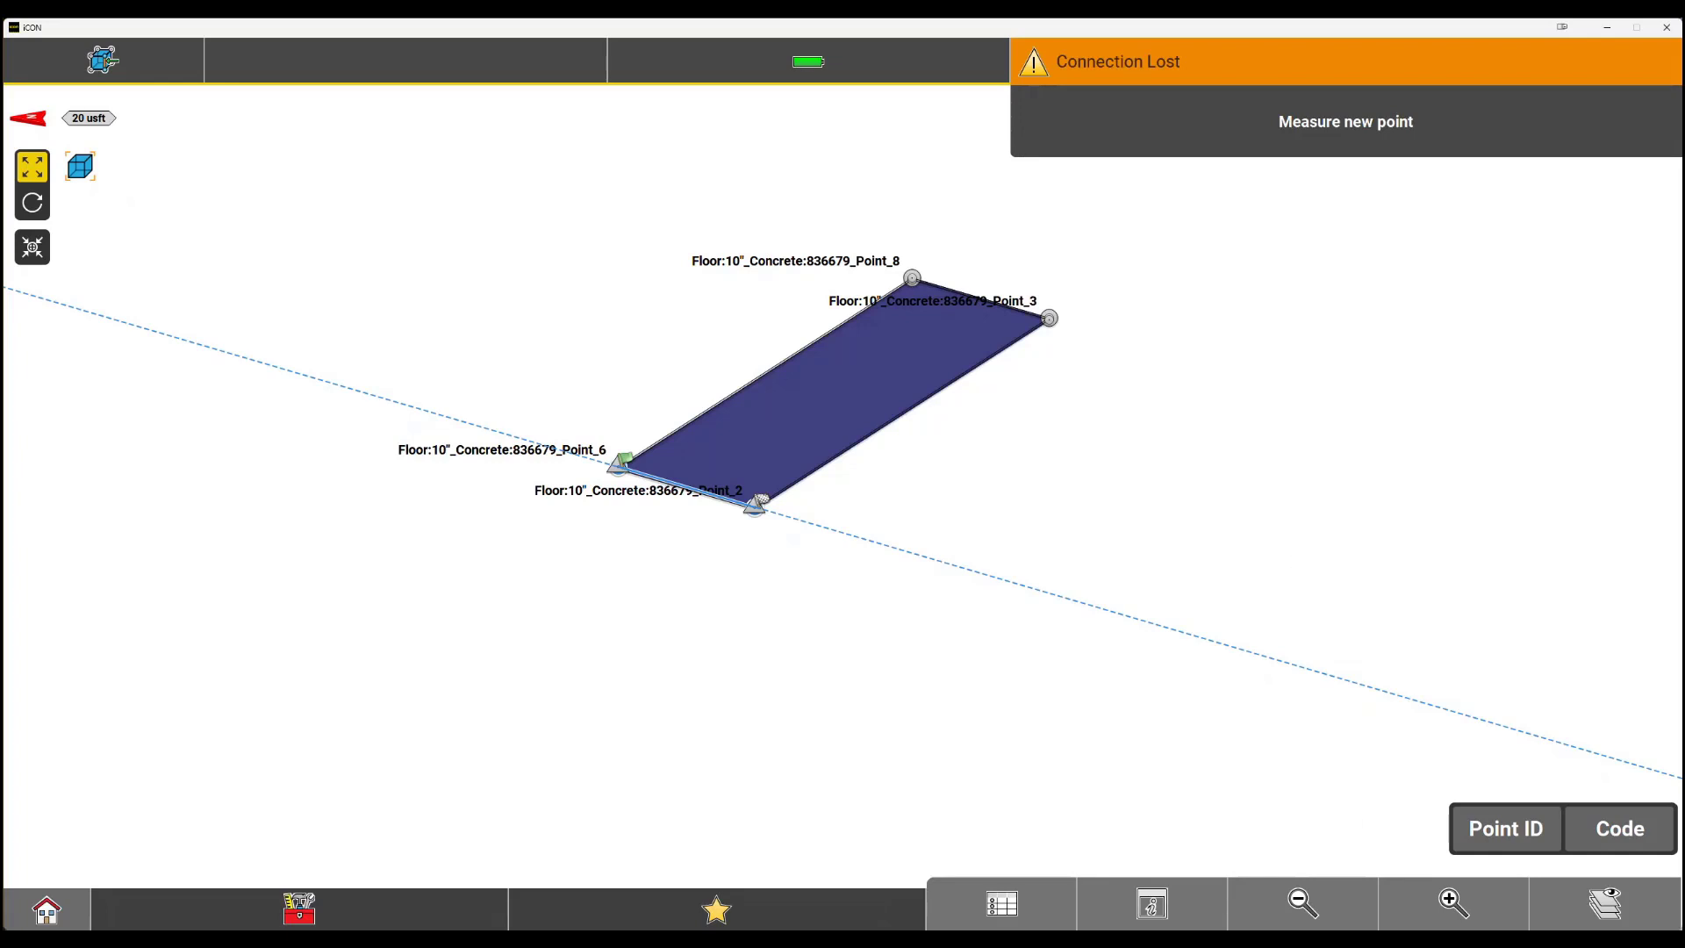
Hide the IFC building model layer, leaving only the corner points and lines visible.
{"action": "left_click", "coordinate": [1593, 917]}
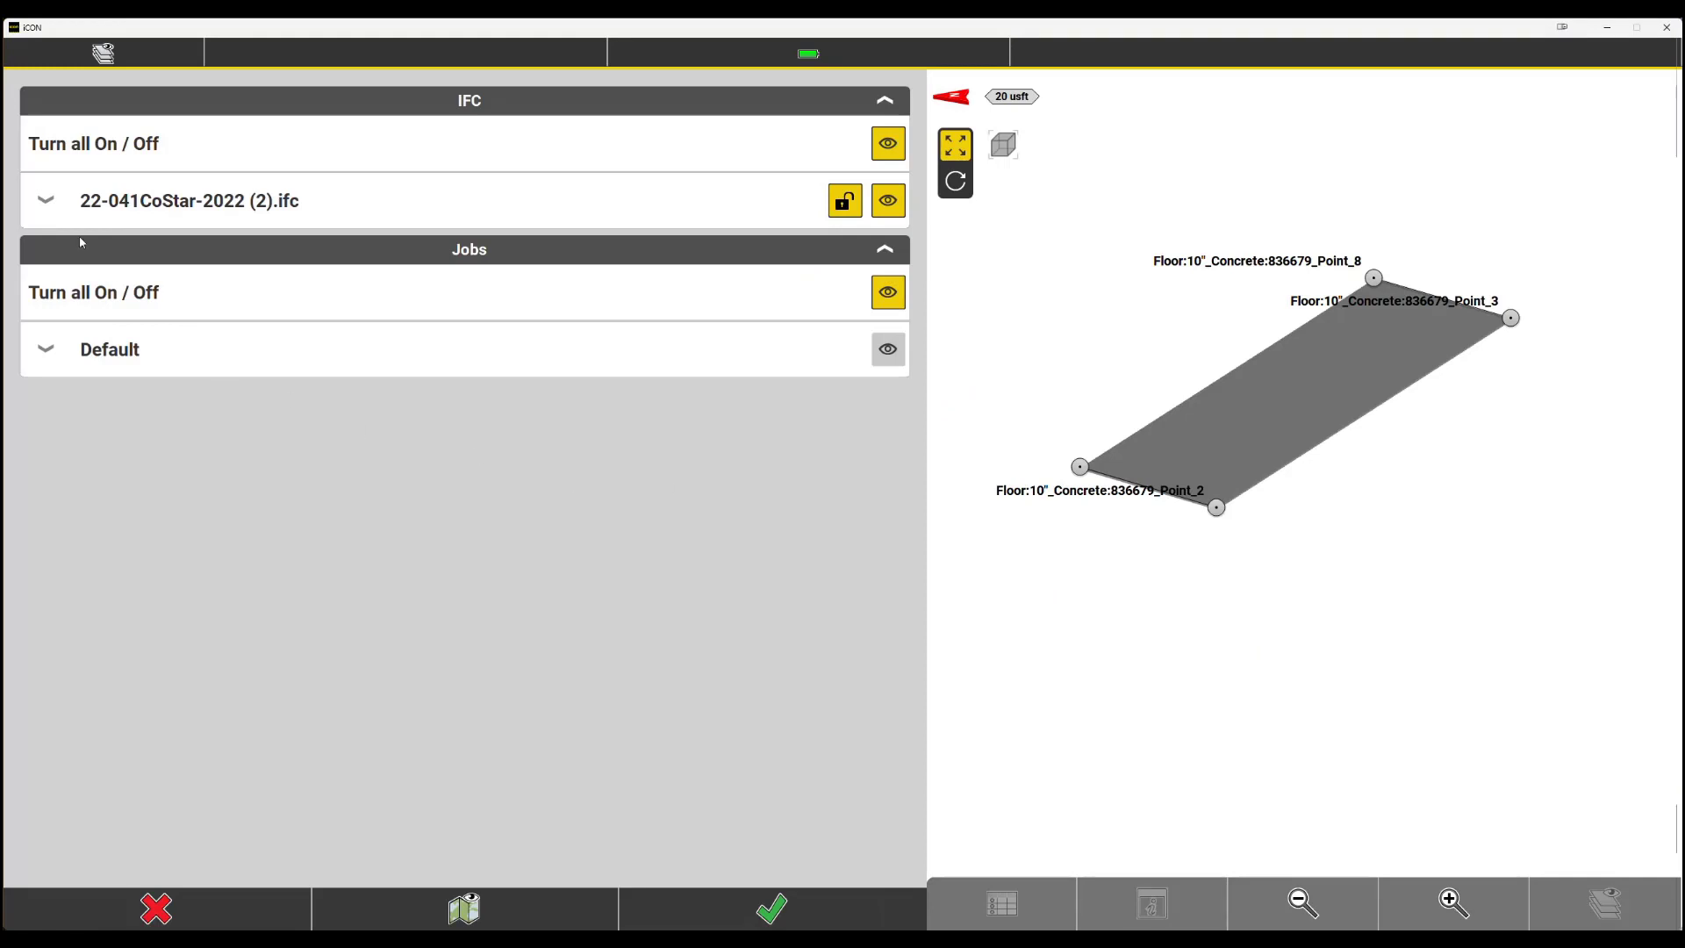
{"action": "left_click", "coordinate": [41, 199]}
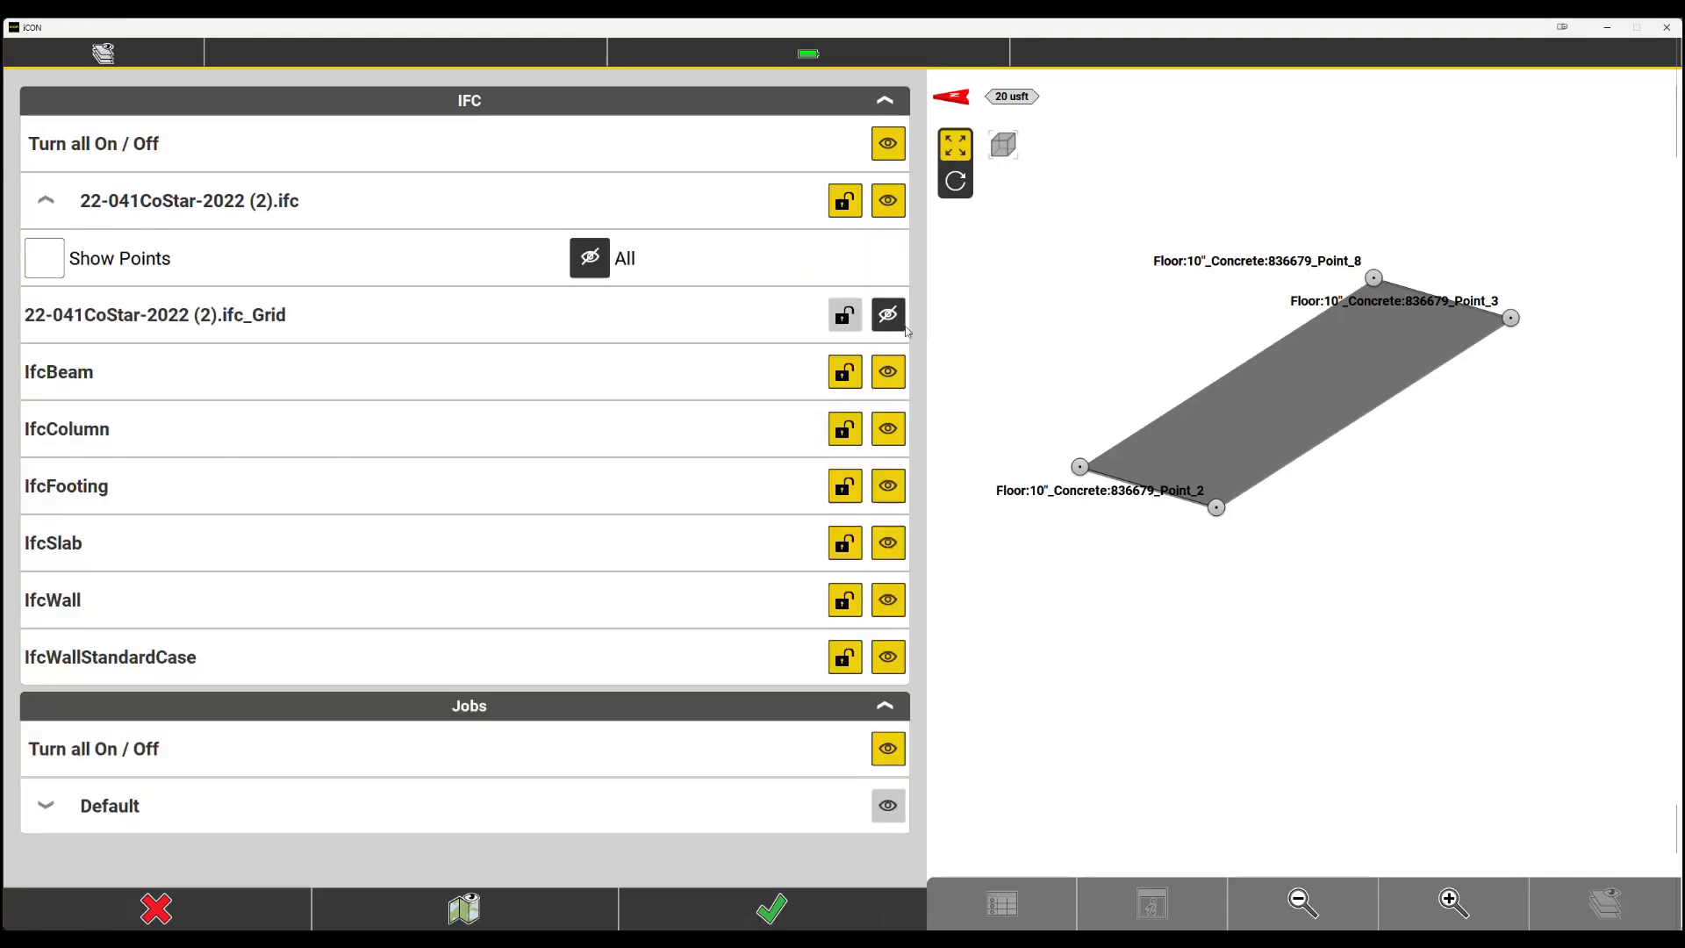
{"action": "left_click", "coordinate": [888, 200]}
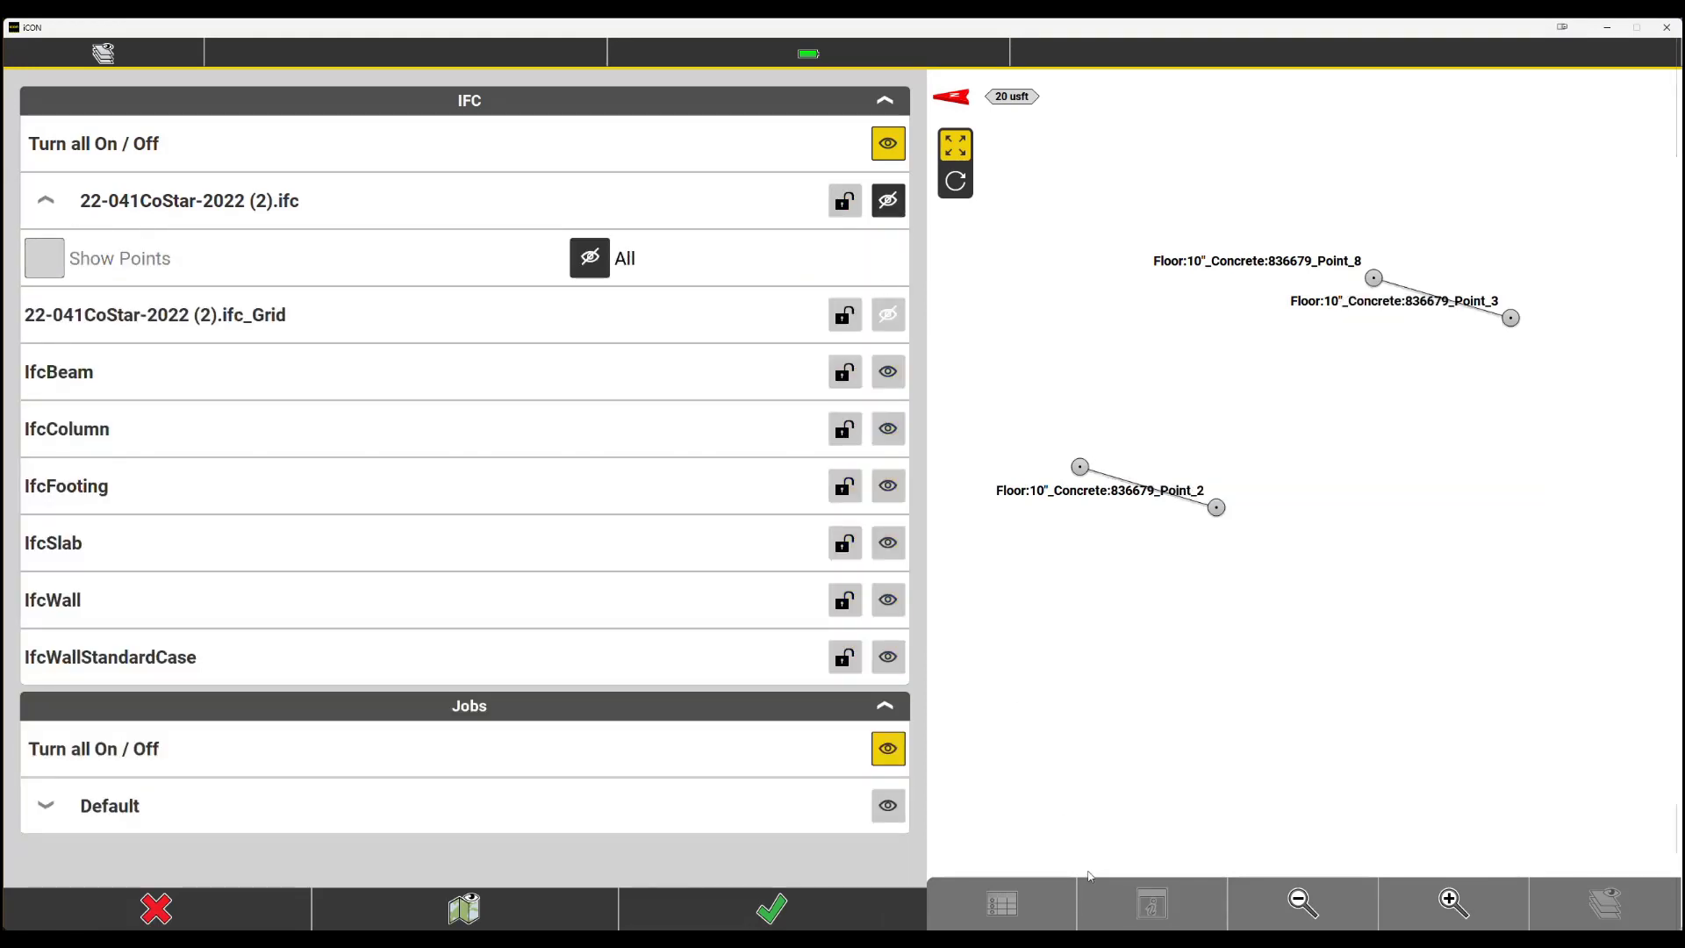
{"action": "left_click", "coordinate": [773, 909]}
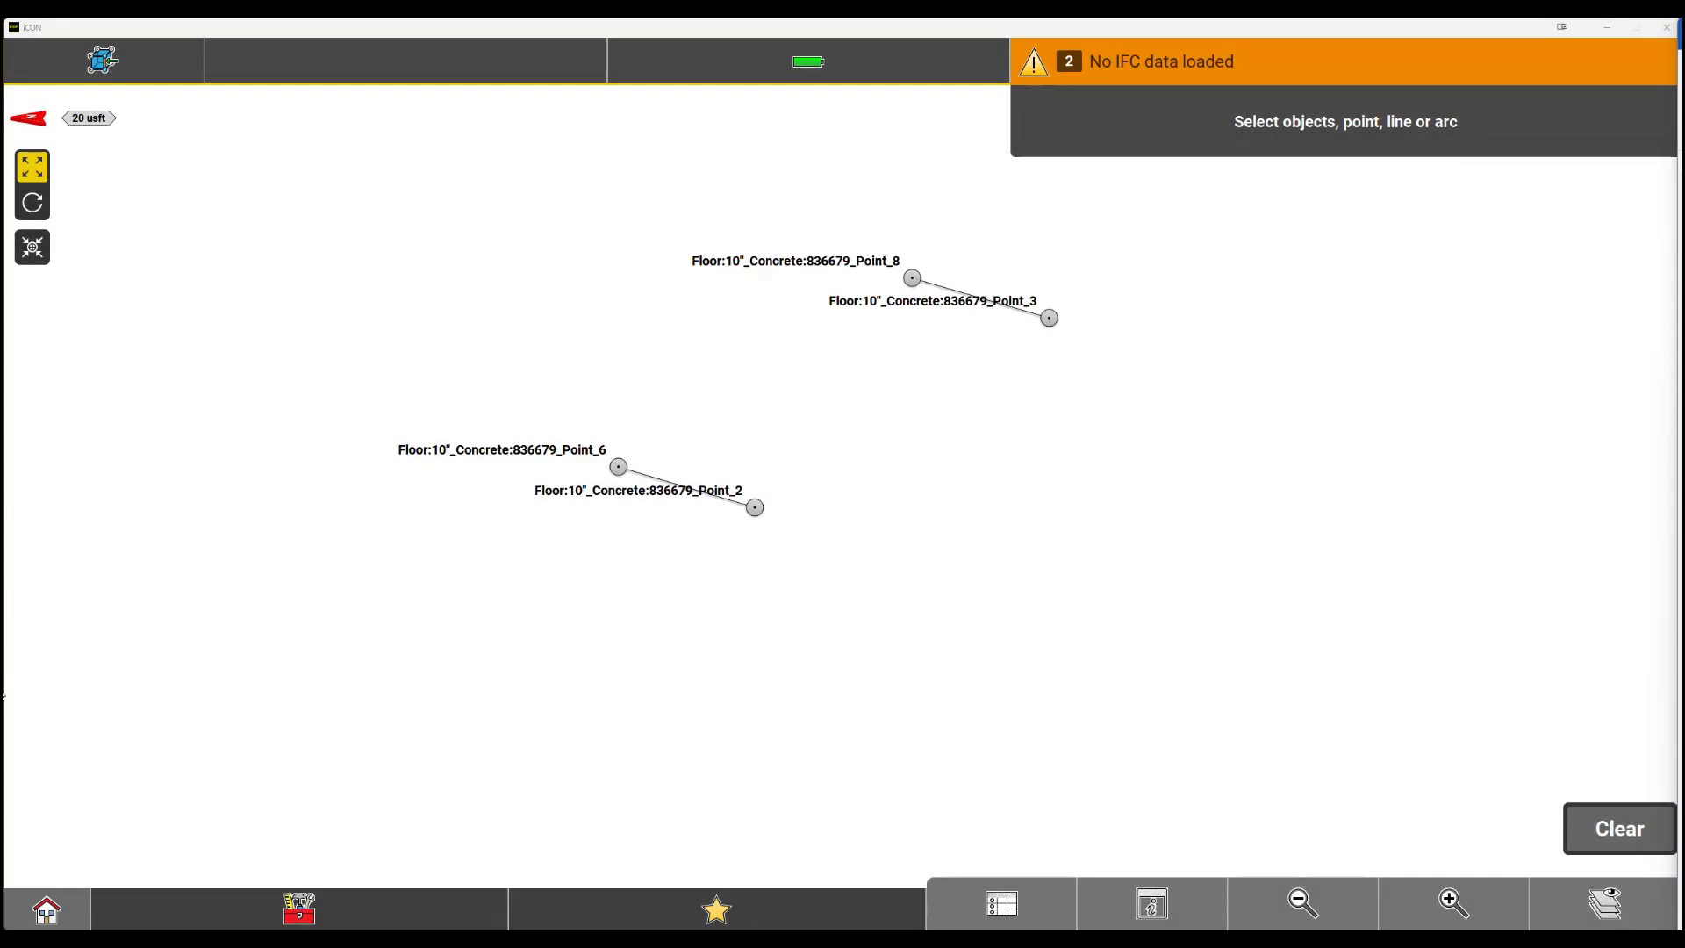
Open the Volumes application and start a new surface.
{"action": "left_click", "coordinate": [46, 912]}
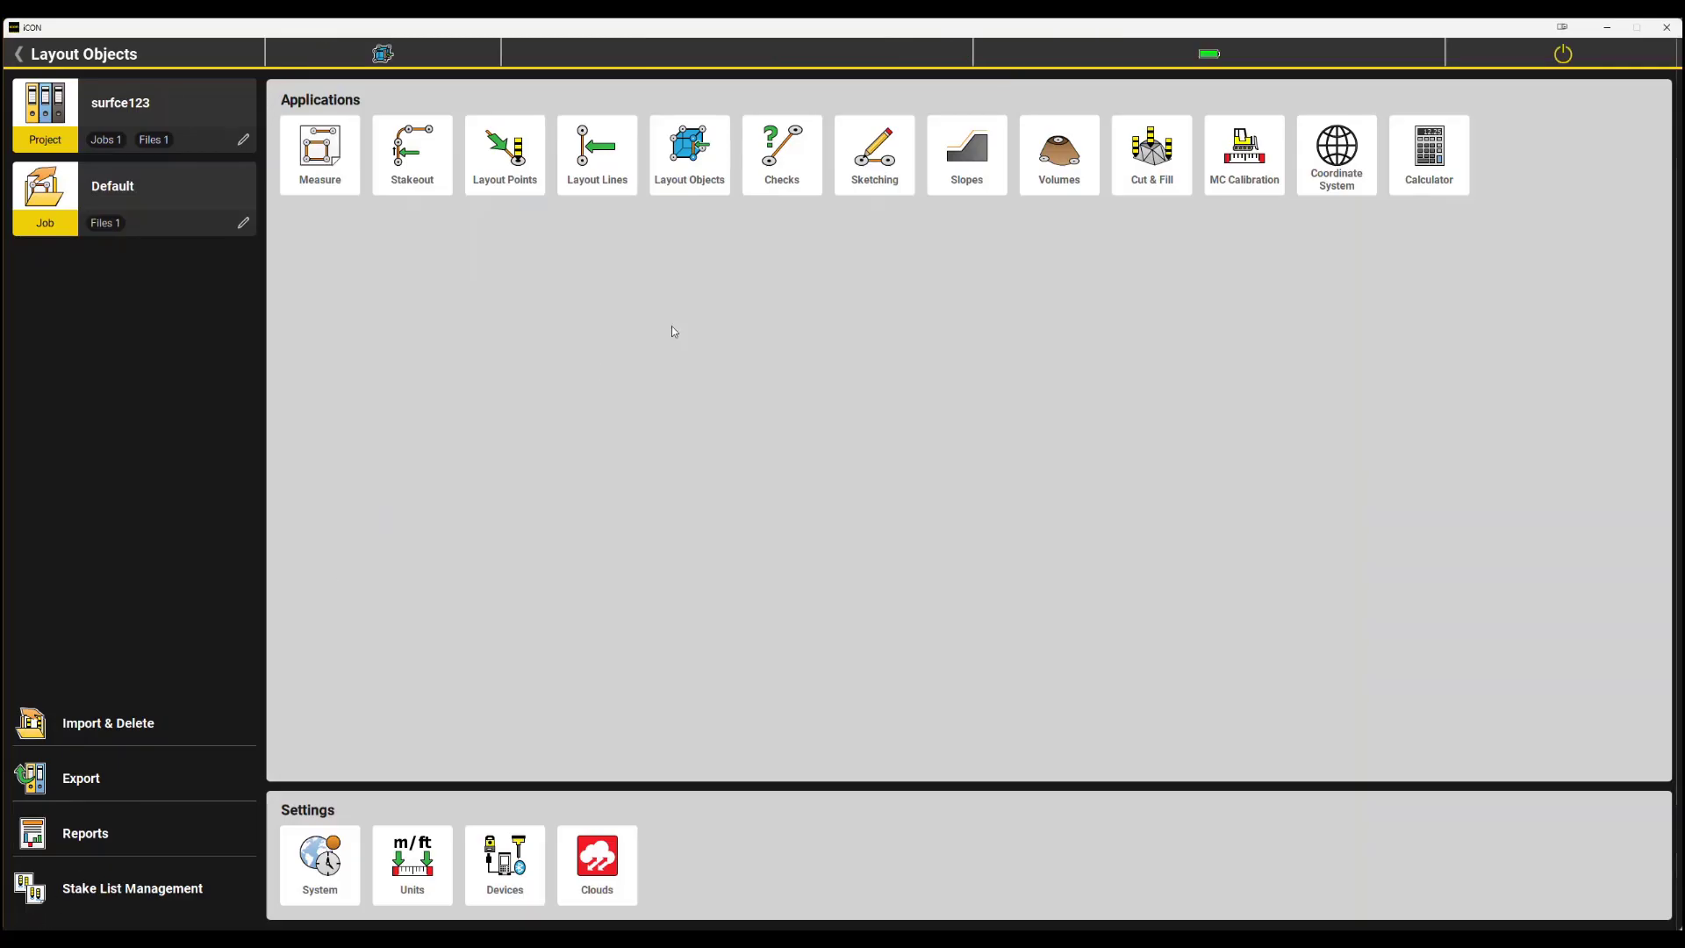
{"action": "left_click", "coordinate": [1053, 160]}
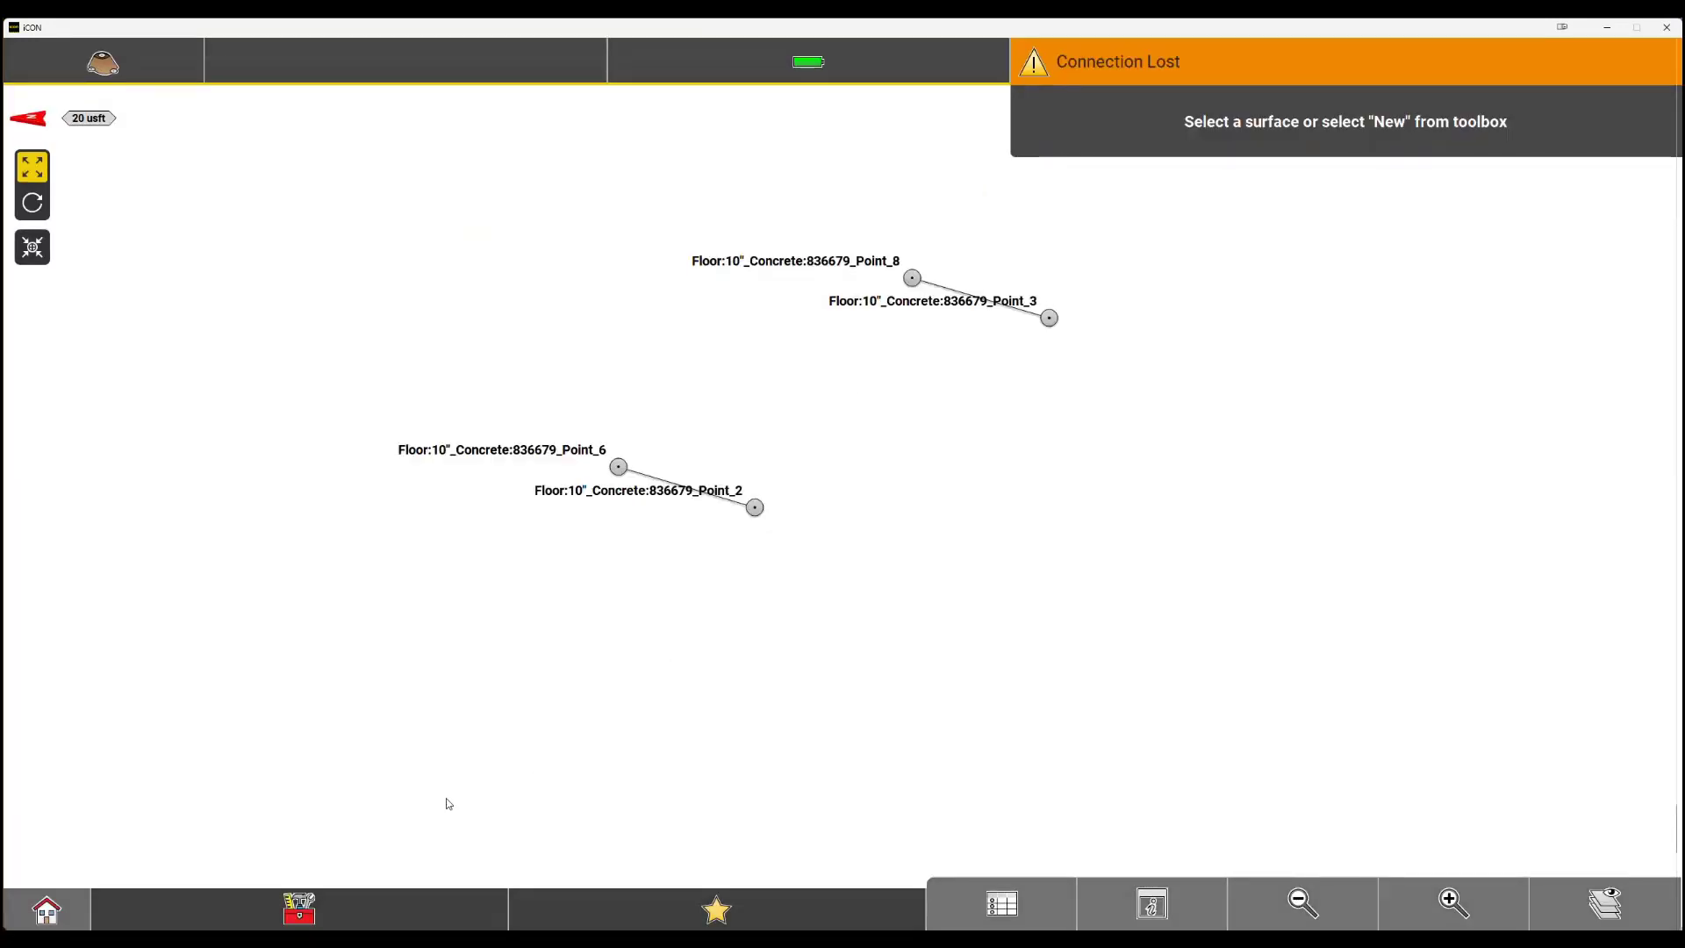
{"action": "left_click", "coordinate": [310, 906]}
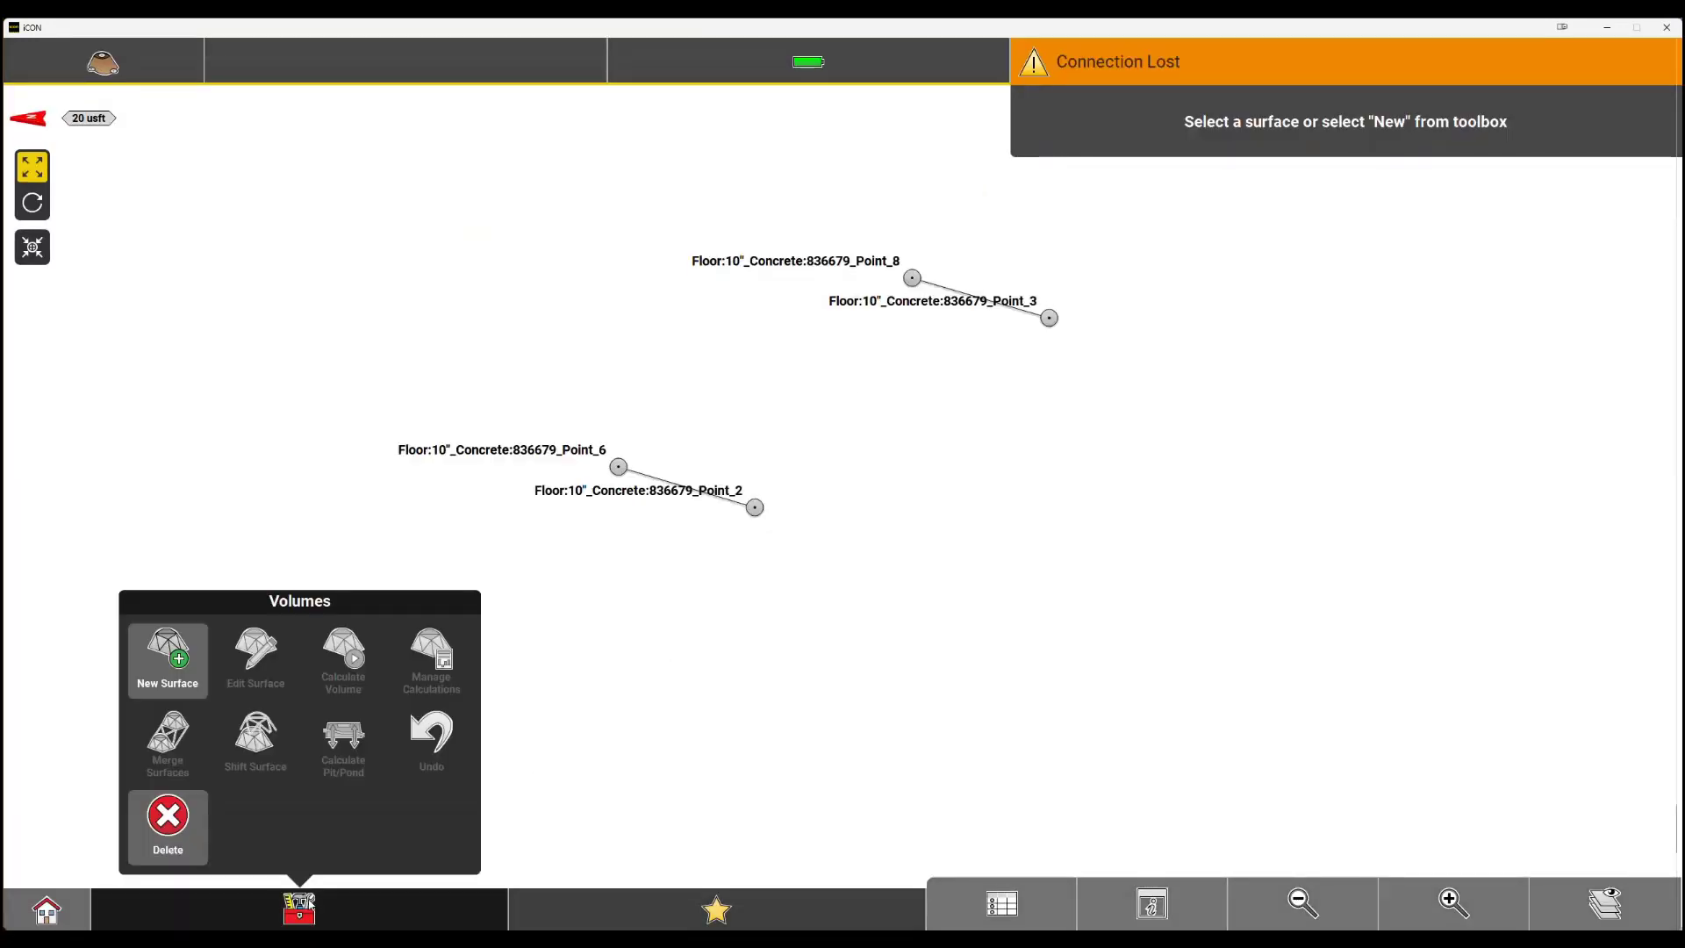
{"action": "left_click", "coordinate": [150, 648]}
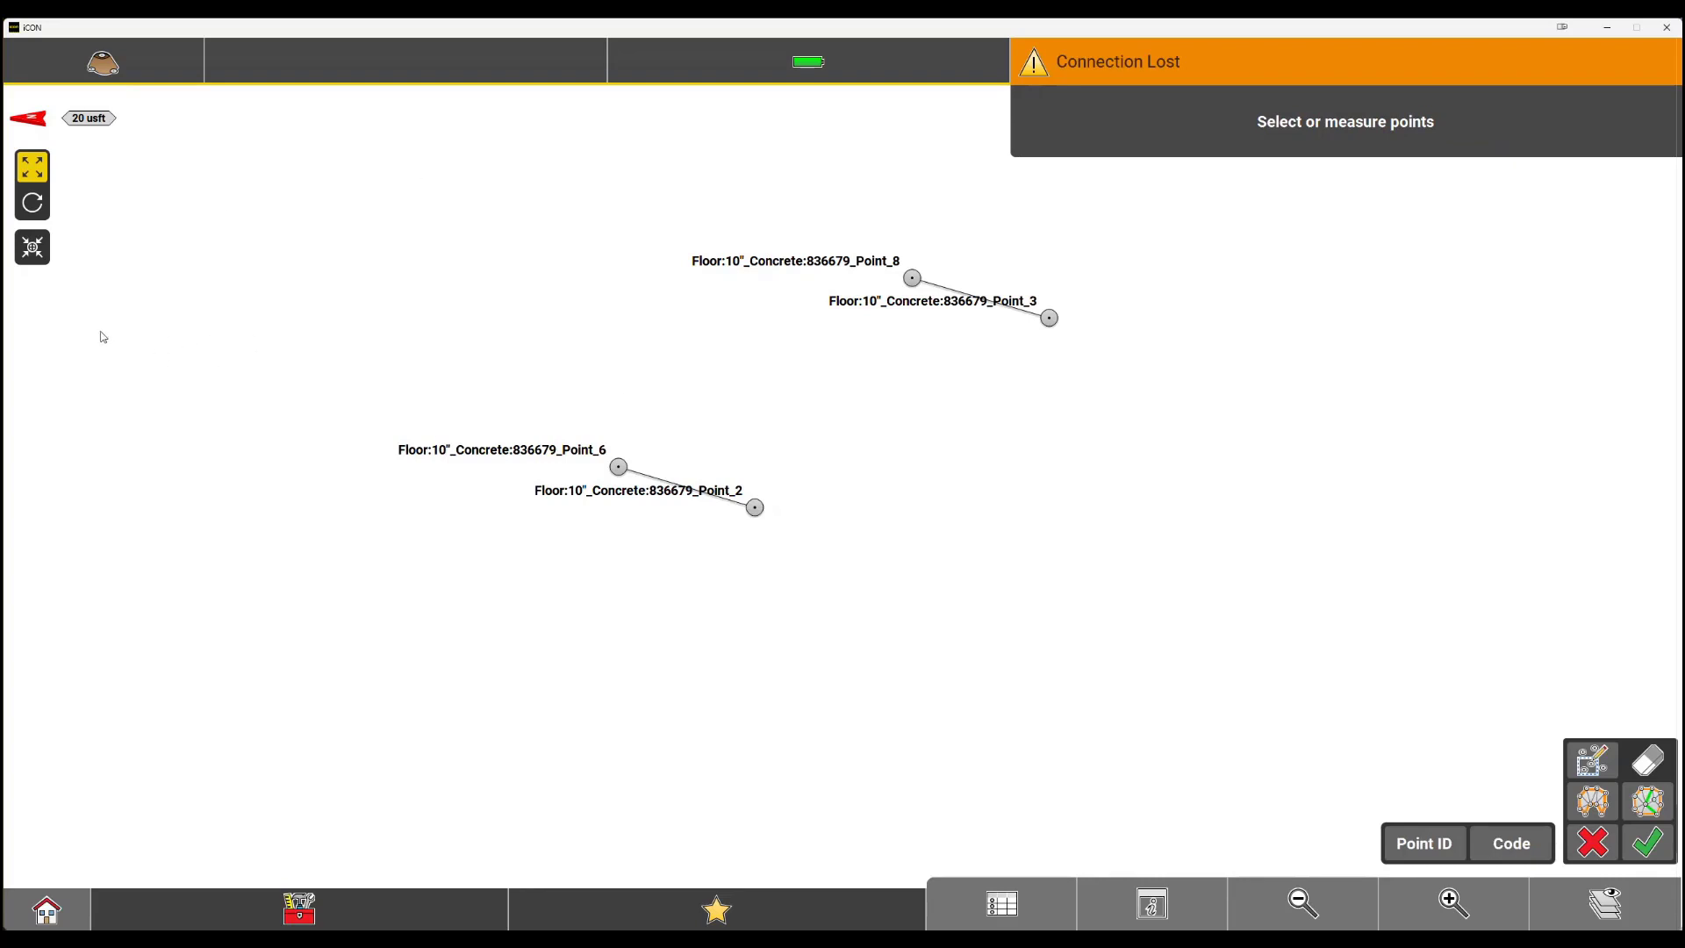
Select Point_6, Point_2 and area-select all four slab corners, then finish the surface.
{"action": "left_click", "coordinate": [618, 466]}
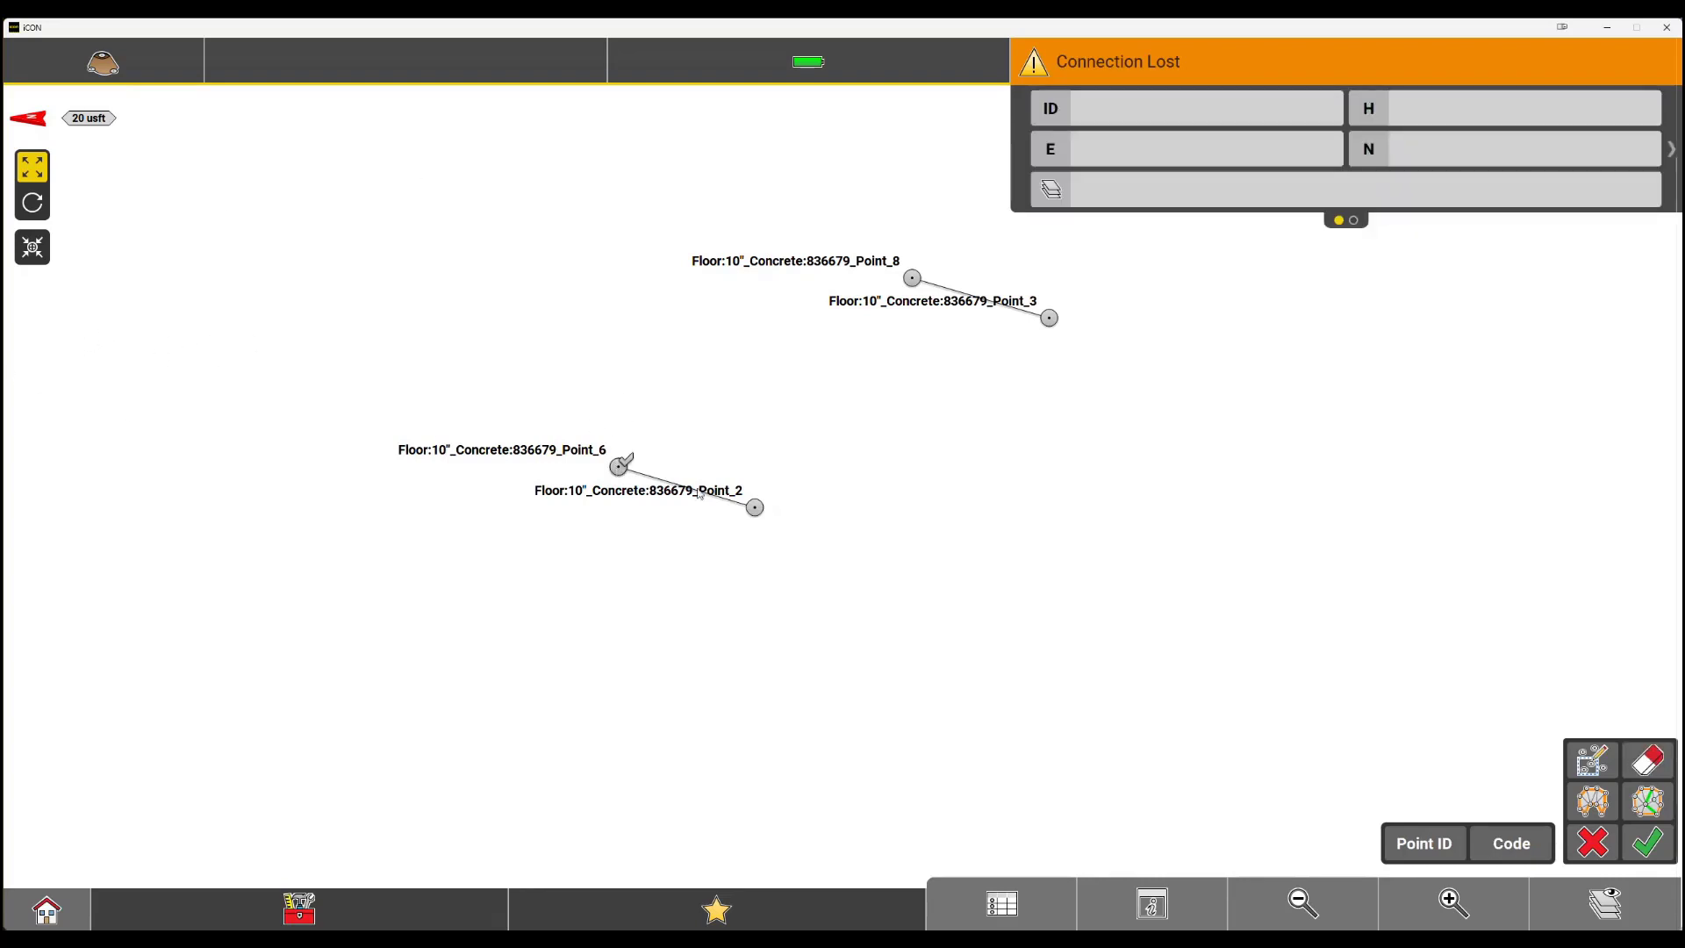
{"action": "left_click", "coordinate": [755, 508]}
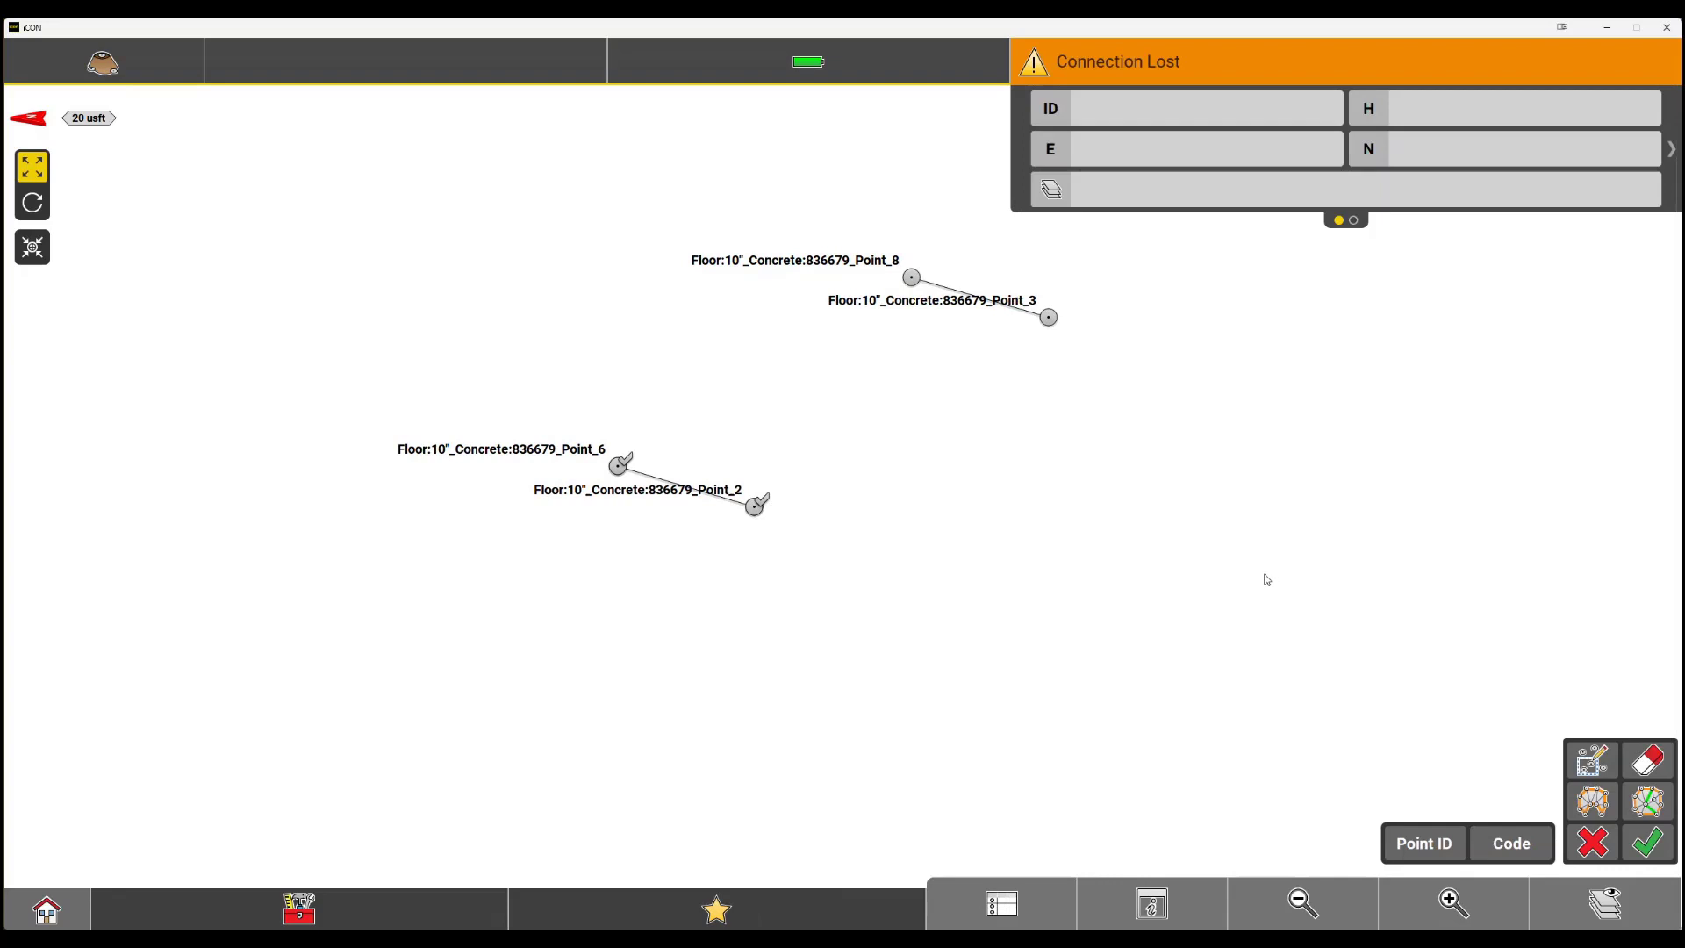
{"action": "left_click", "coordinate": [1586, 765]}
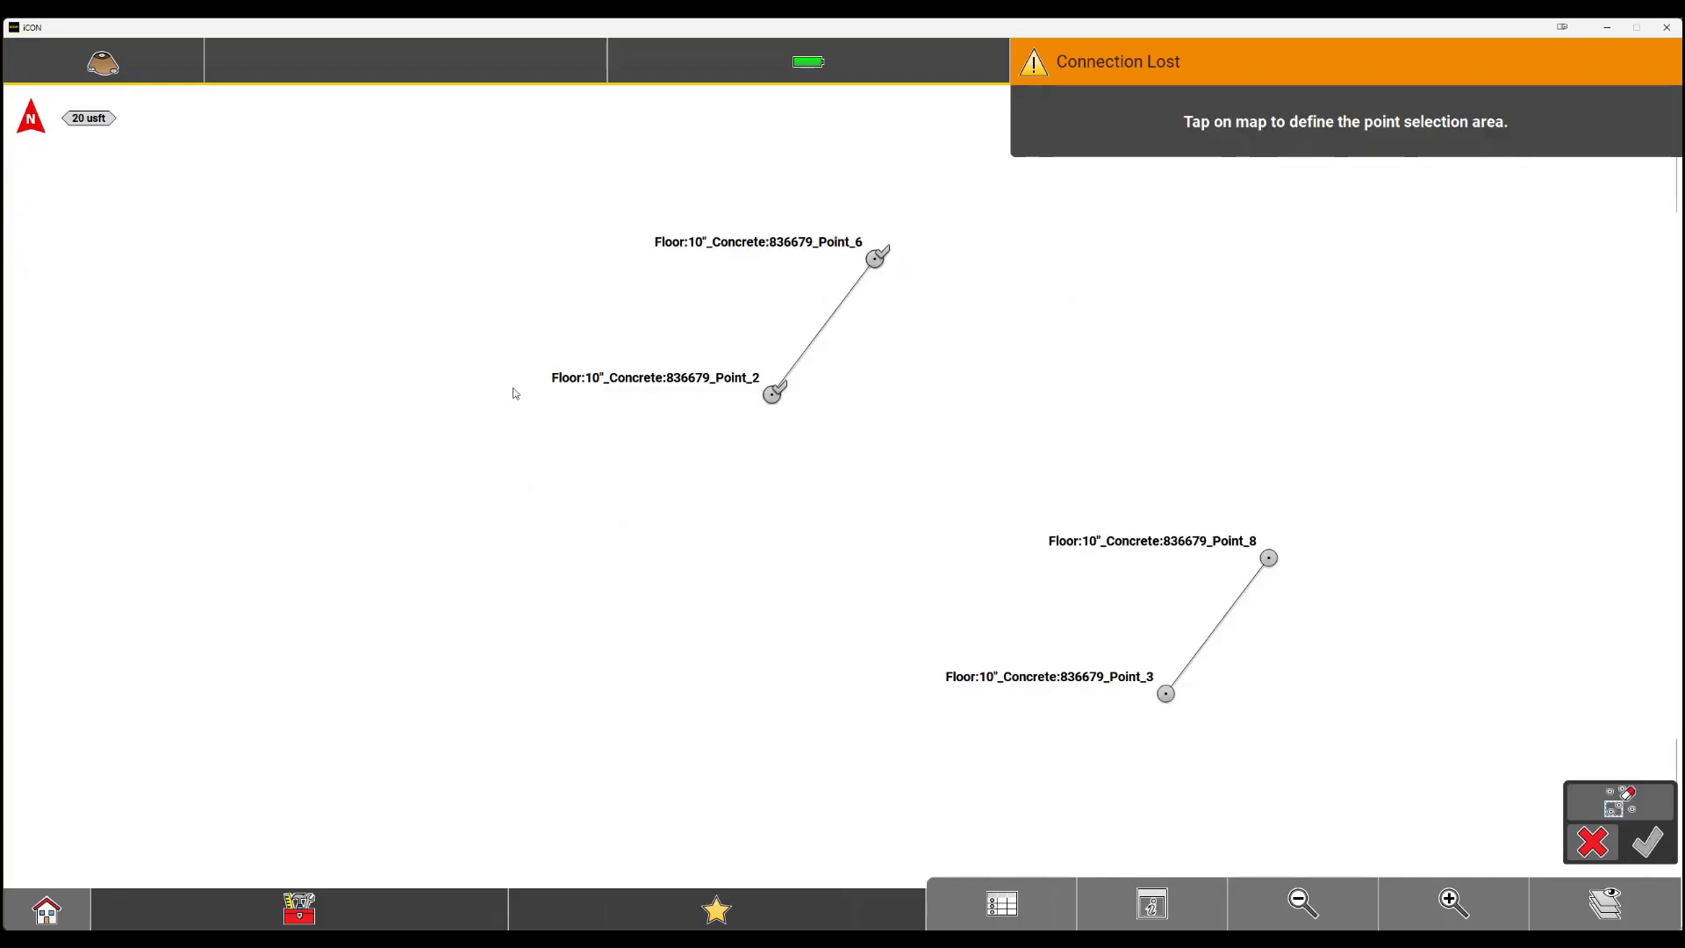
{"action": "left_click", "coordinate": [535, 409]}
{"action": "left_click", "coordinate": [872, 151]}
{"action": "left_click", "coordinate": [1421, 579]}
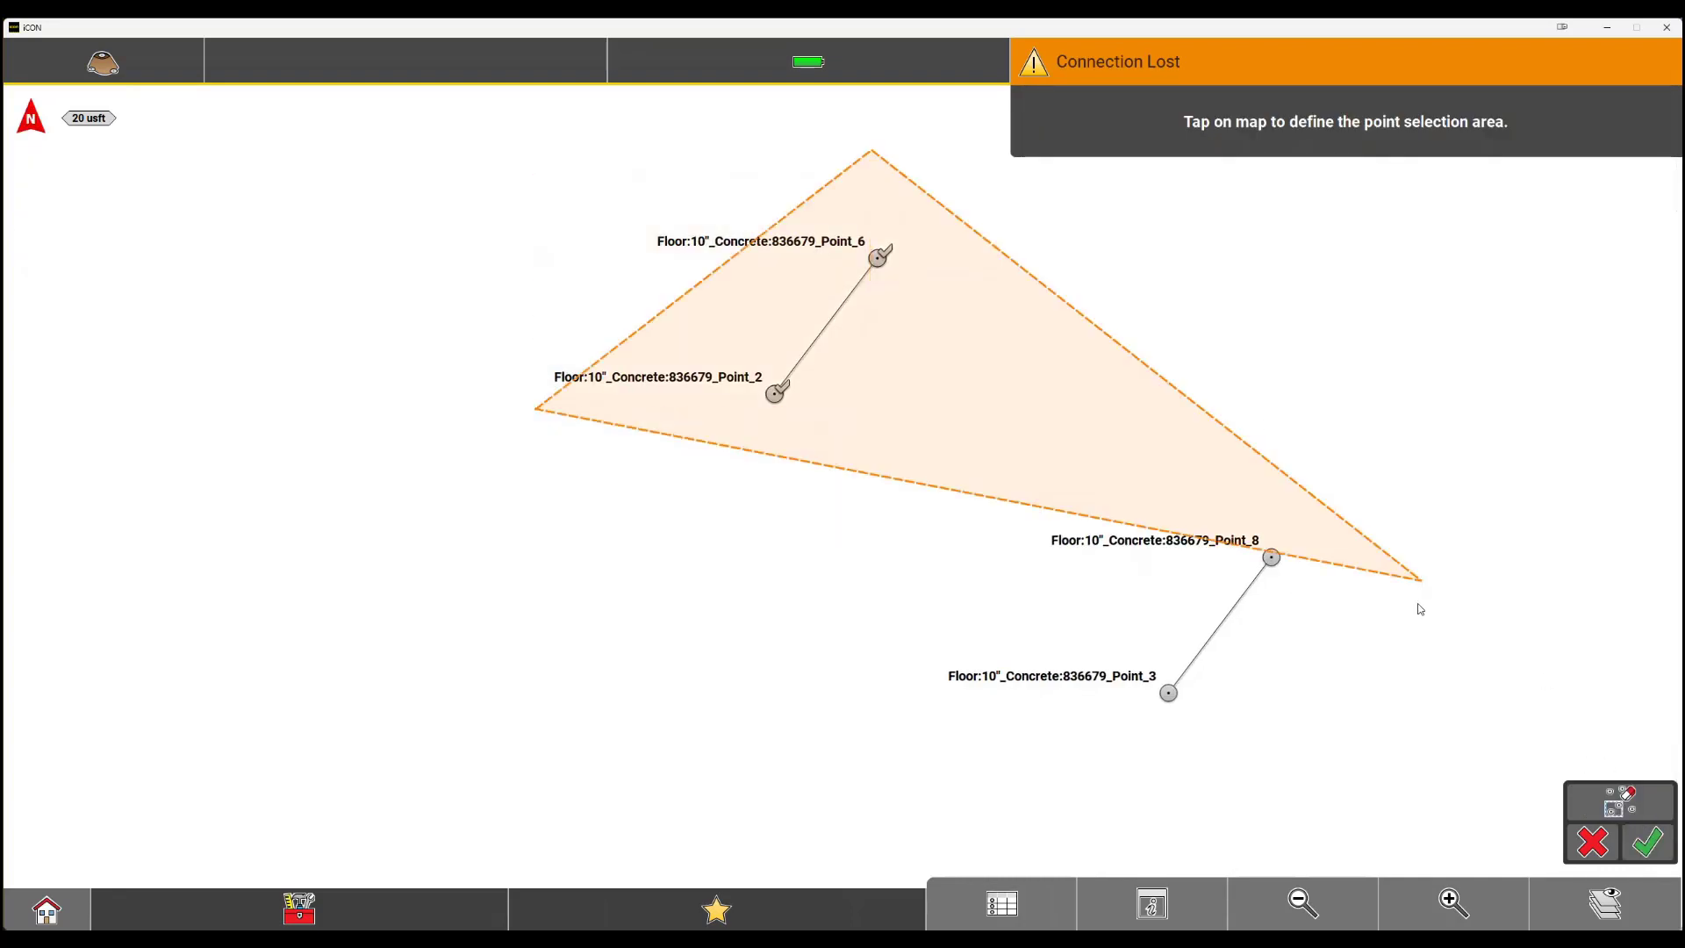
{"action": "left_click", "coordinate": [1220, 821]}
{"action": "left_click", "coordinate": [1650, 844]}
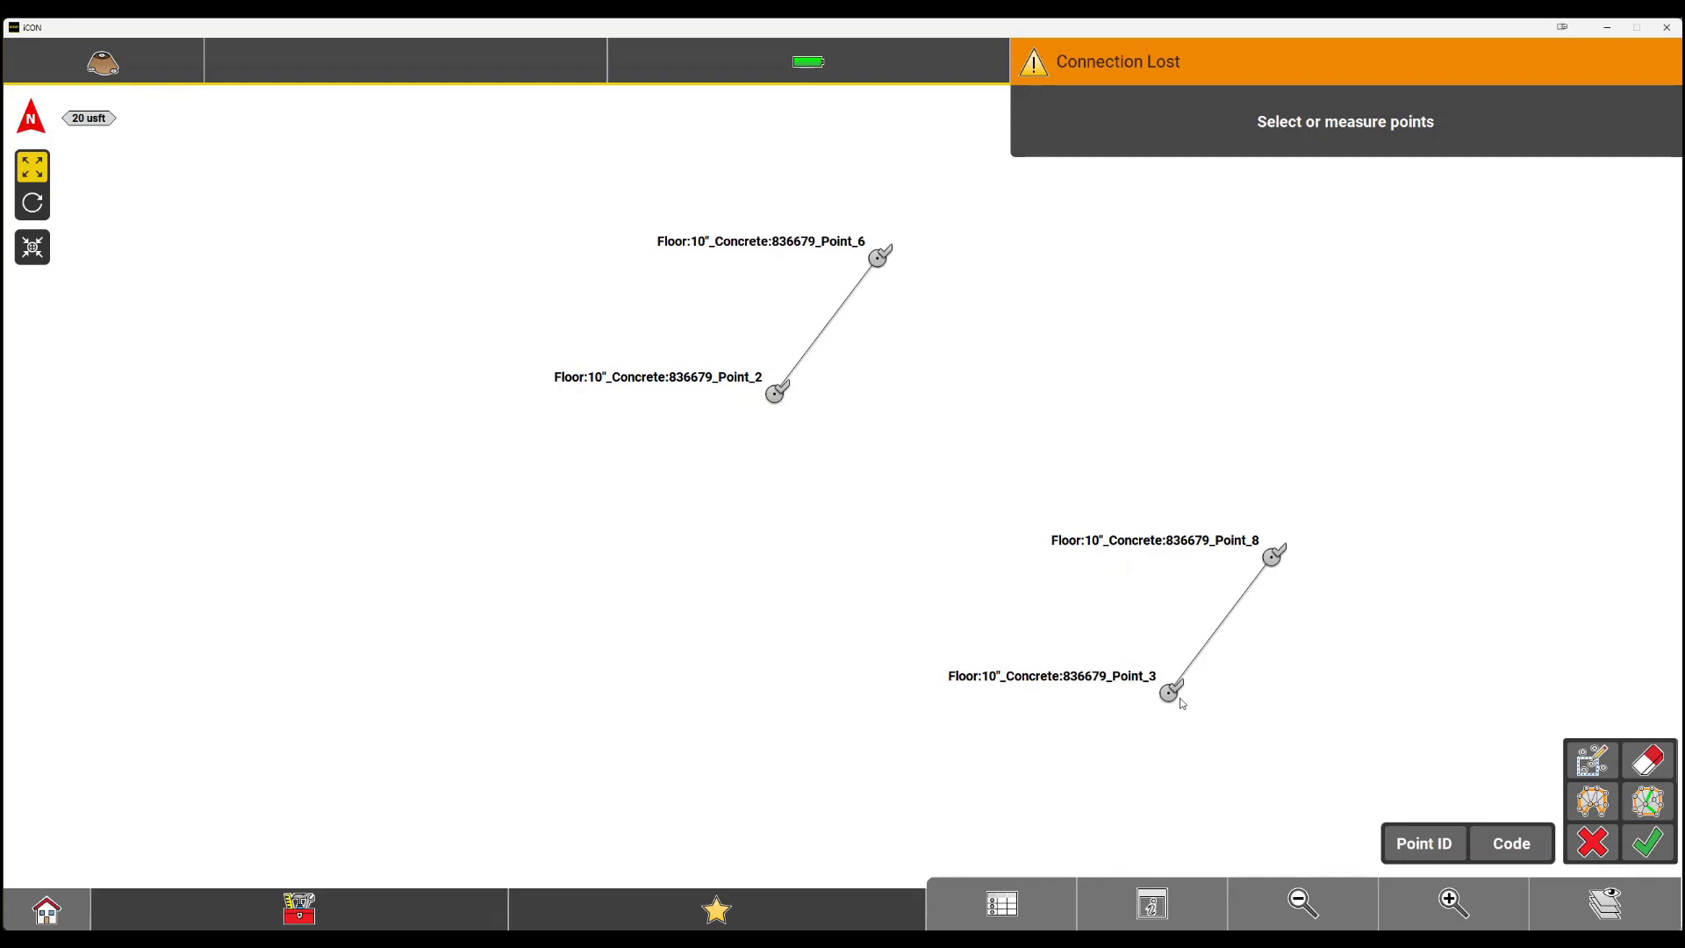
{"action": "left_click", "coordinate": [1649, 843]}
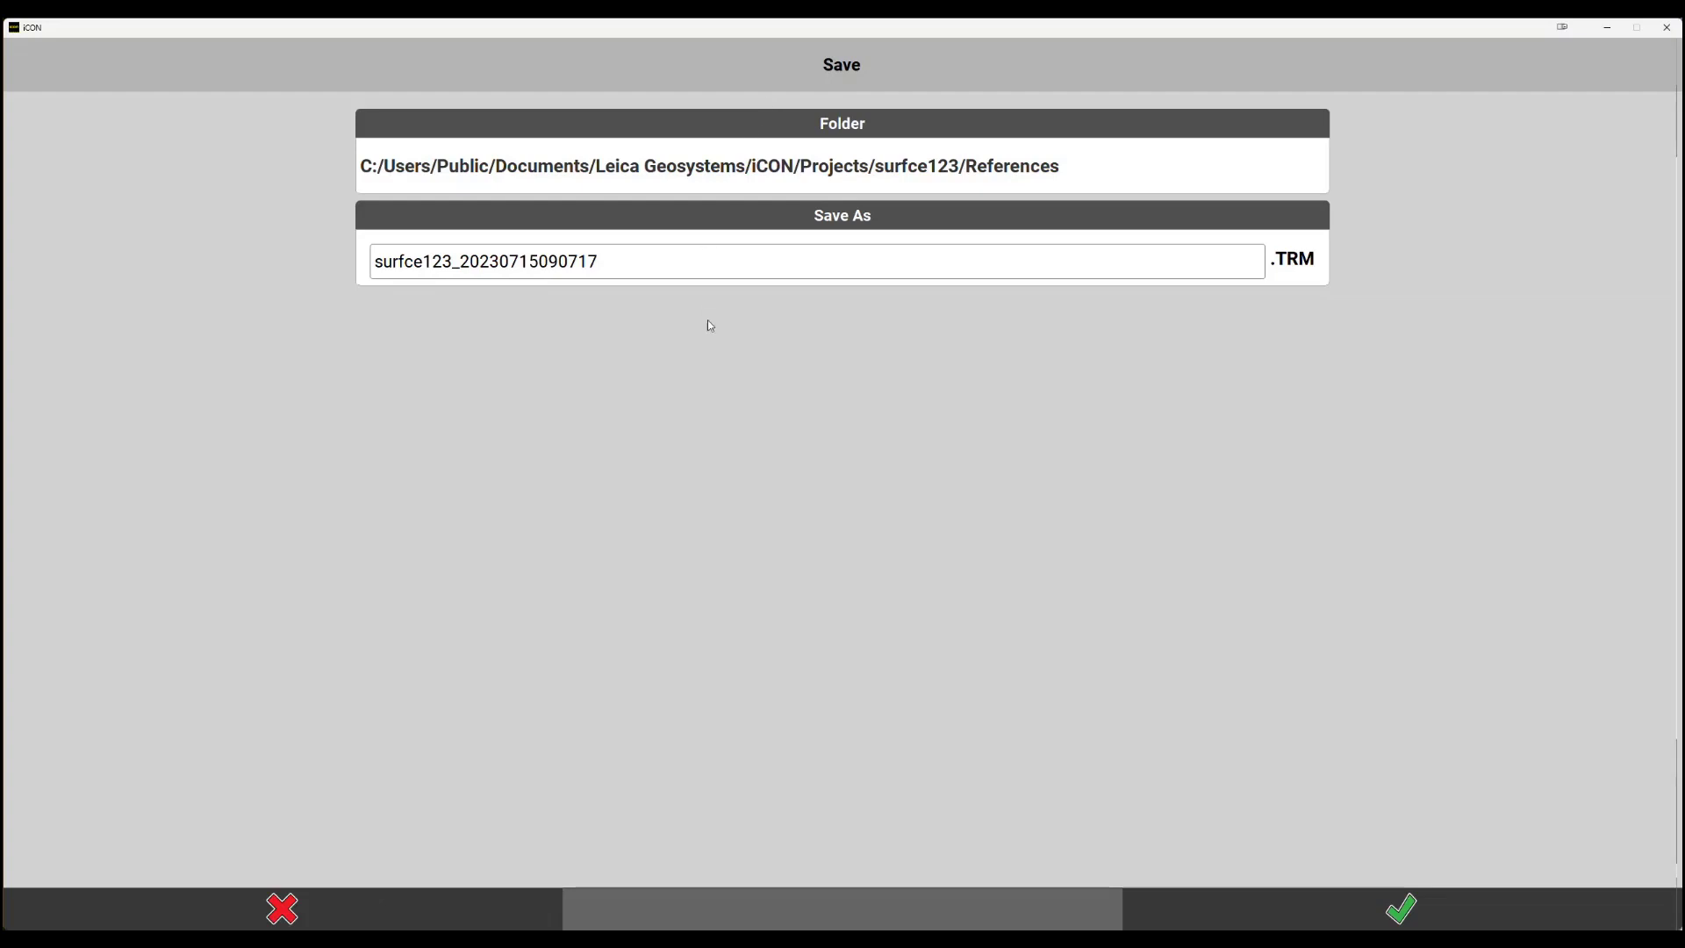
Save the surface under its default name surfce123_20230715090717.TRM.
{"action": "left_click", "coordinate": [1402, 909]}
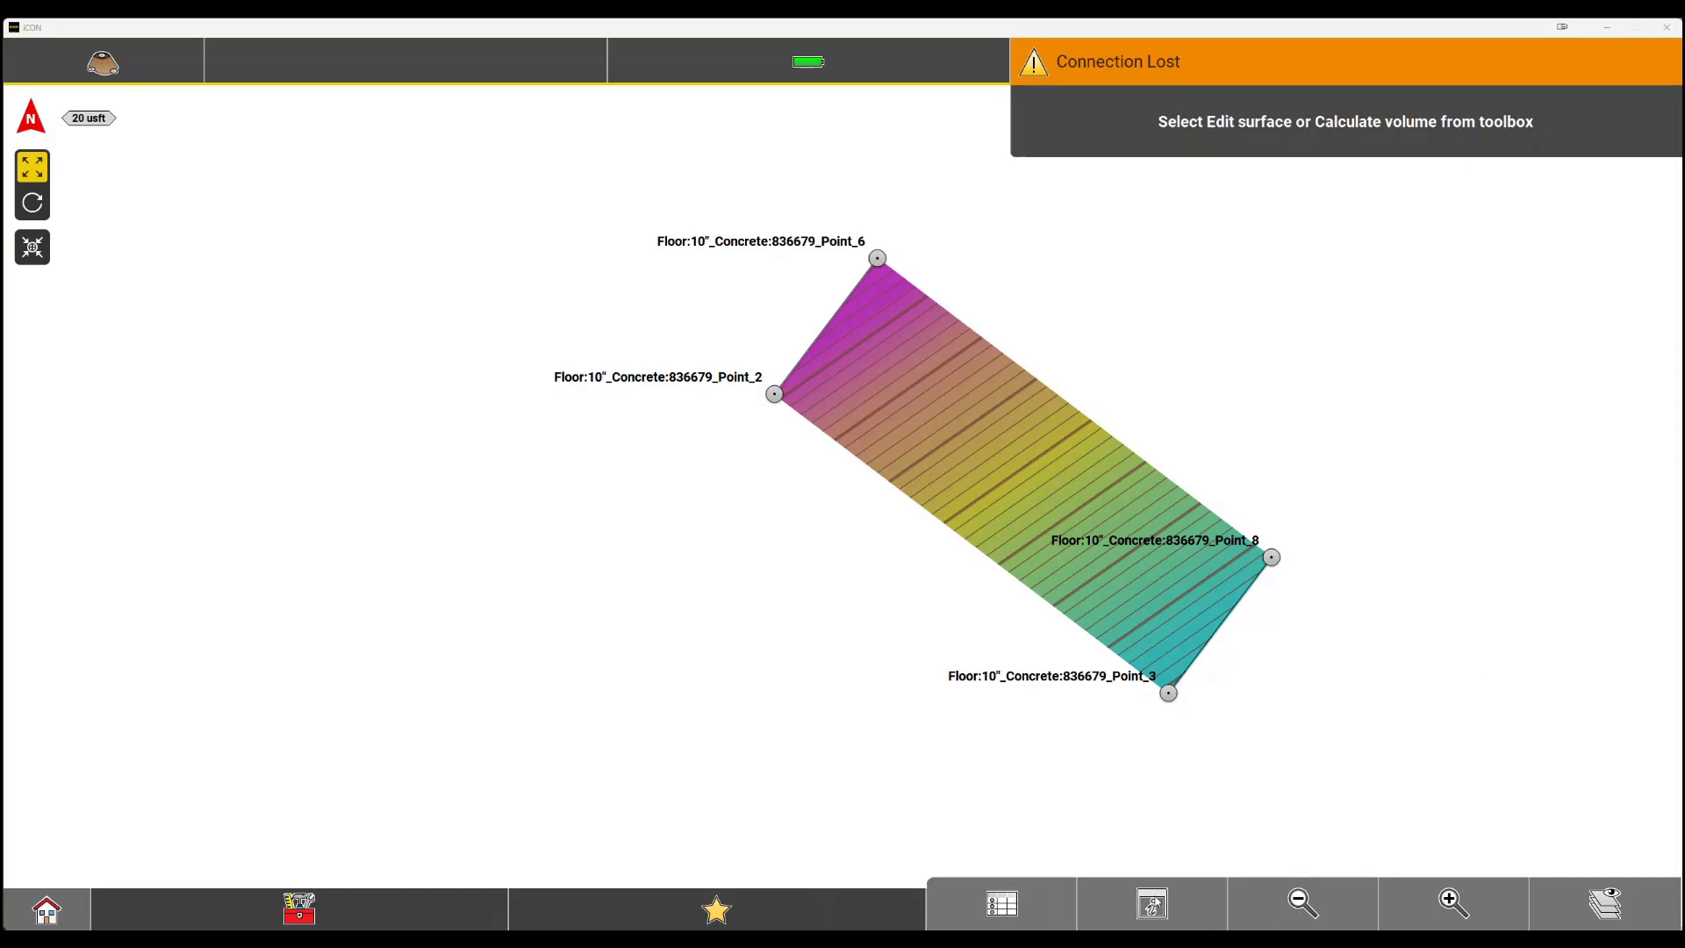
{"action": "left_click", "coordinate": [1150, 907]}
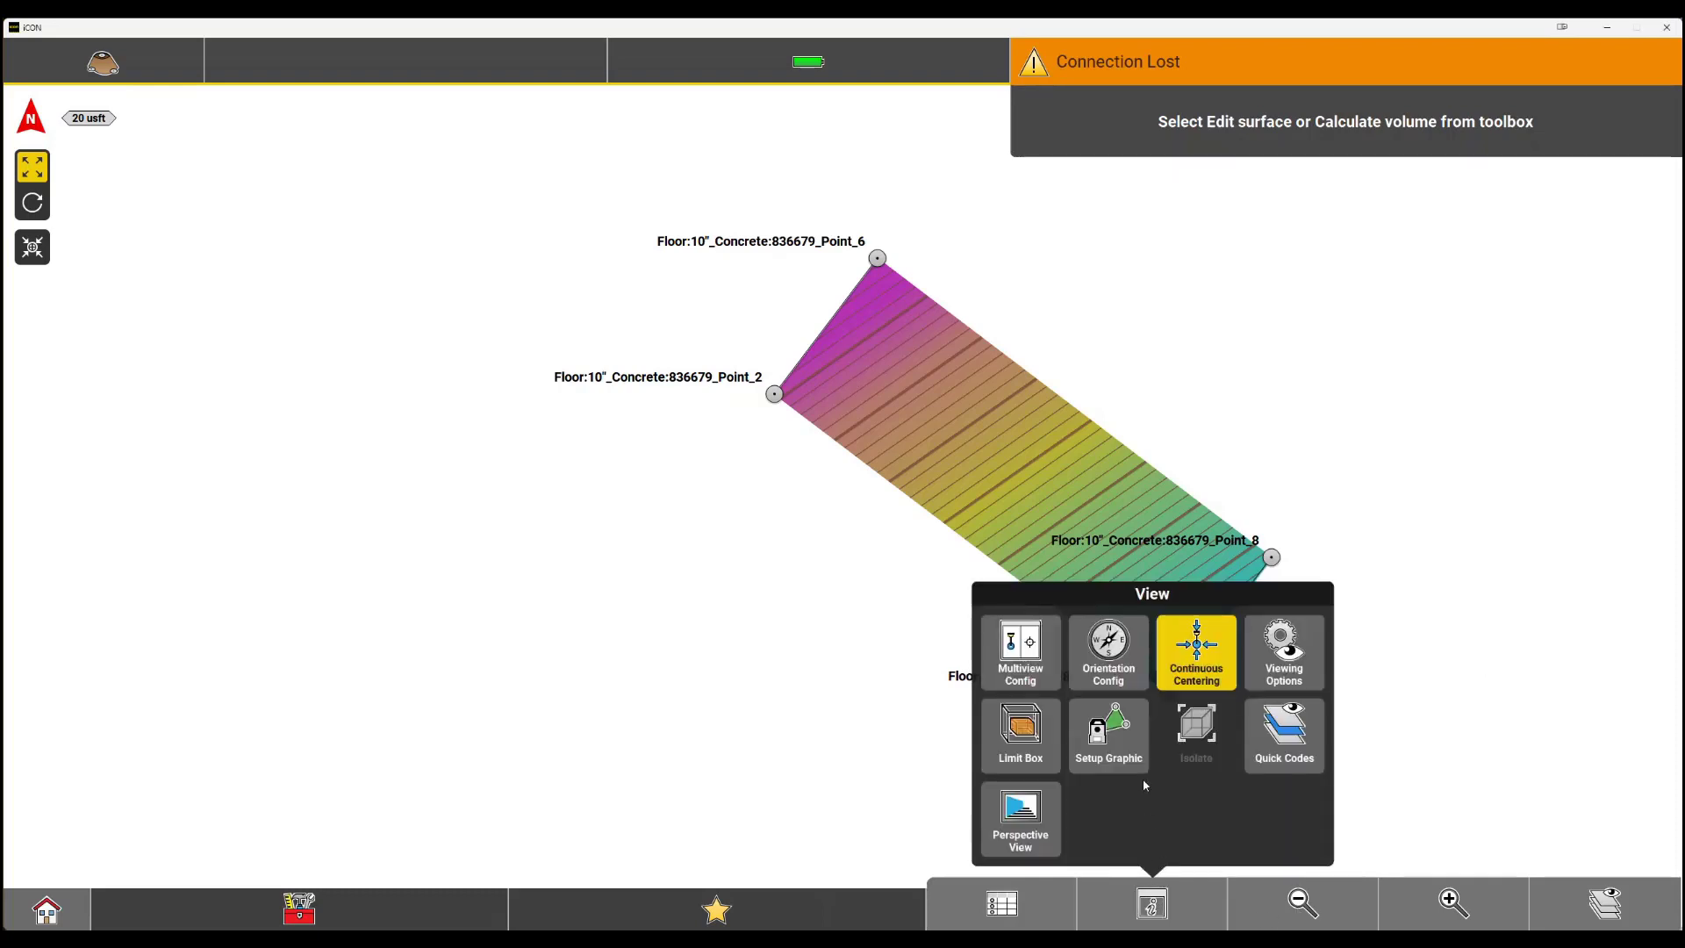
{"action": "left_click", "coordinate": [1287, 669]}
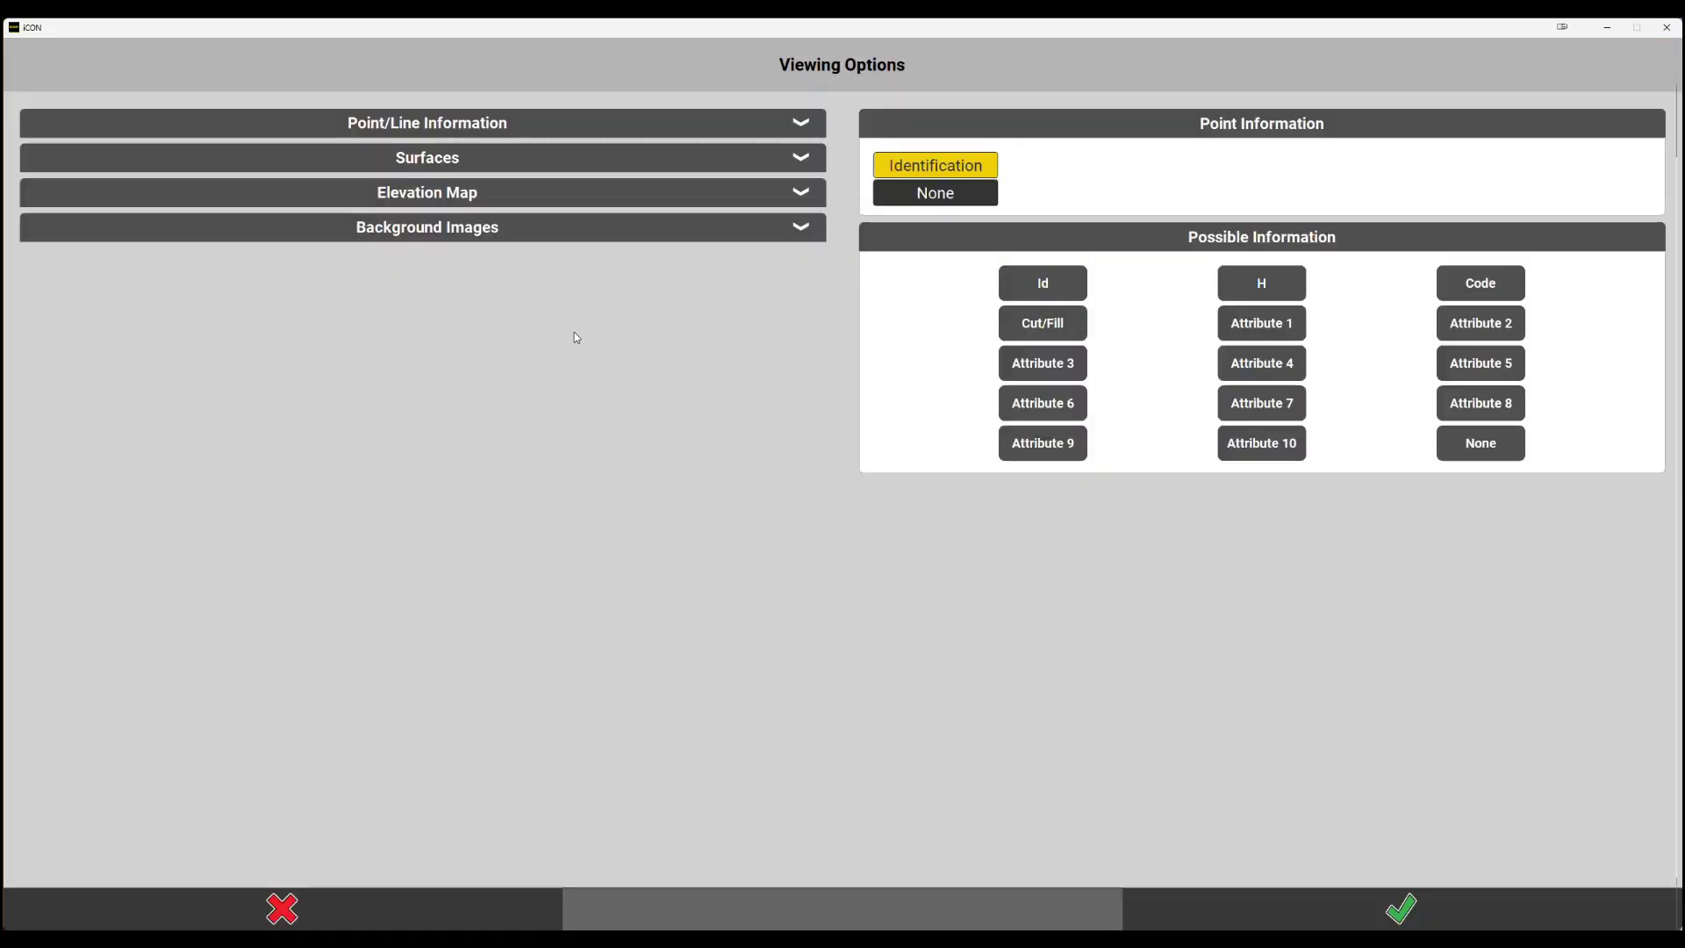
{"action": "left_click", "coordinate": [451, 153]}
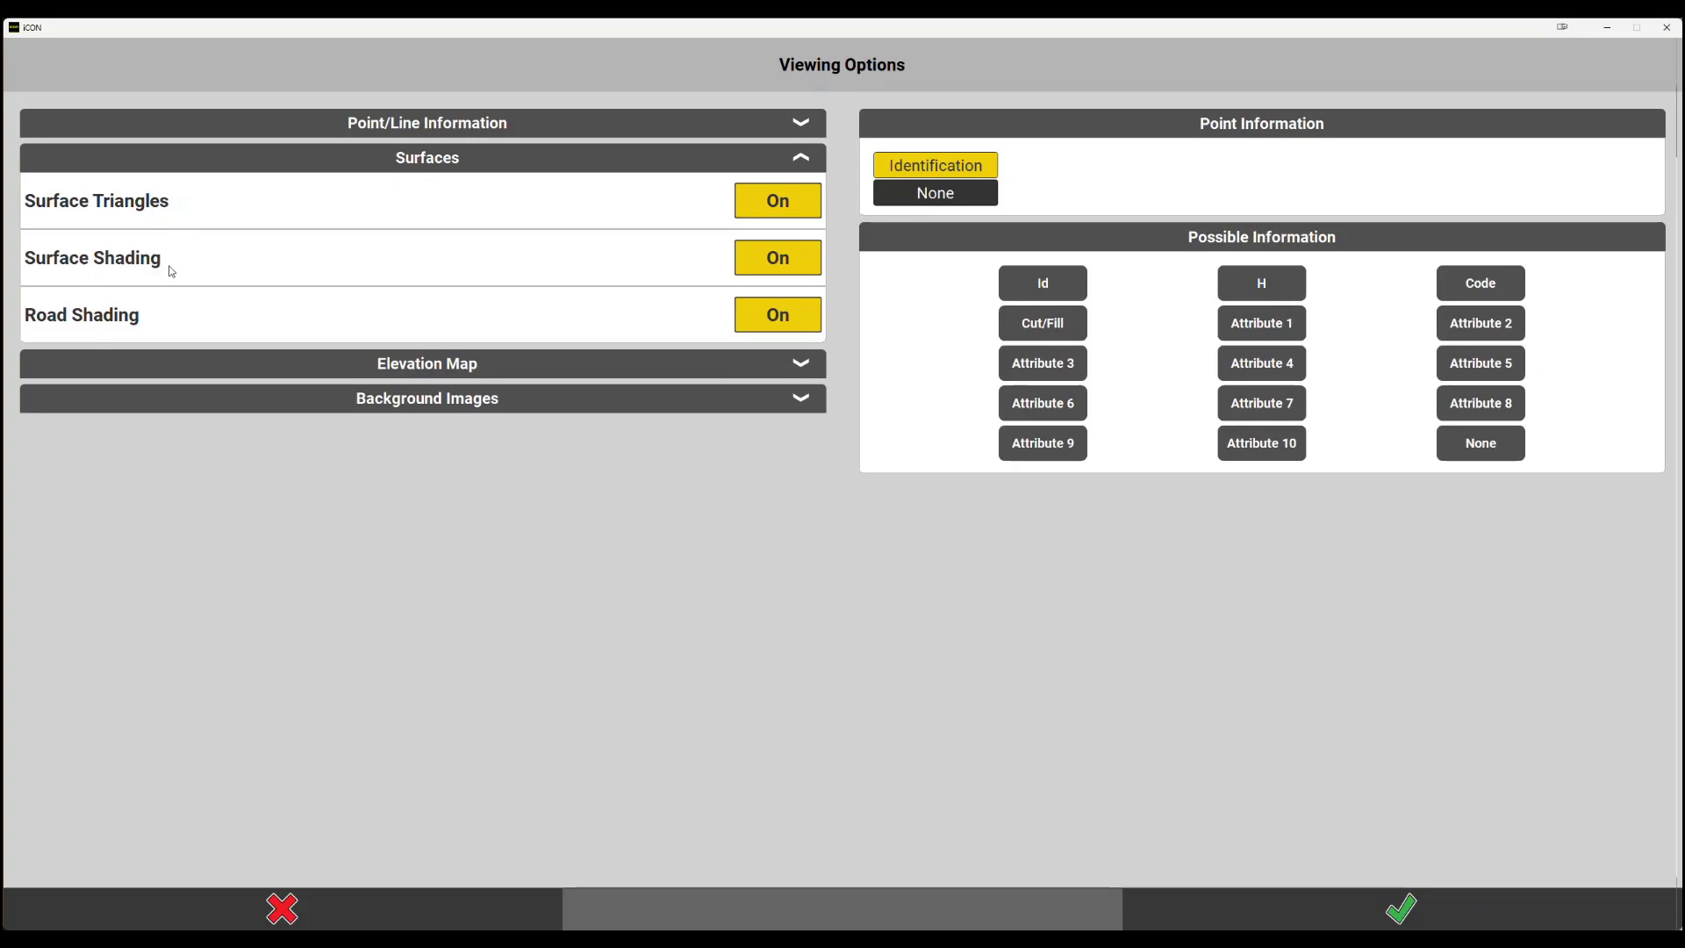
{"action": "left_click", "coordinate": [412, 367]}
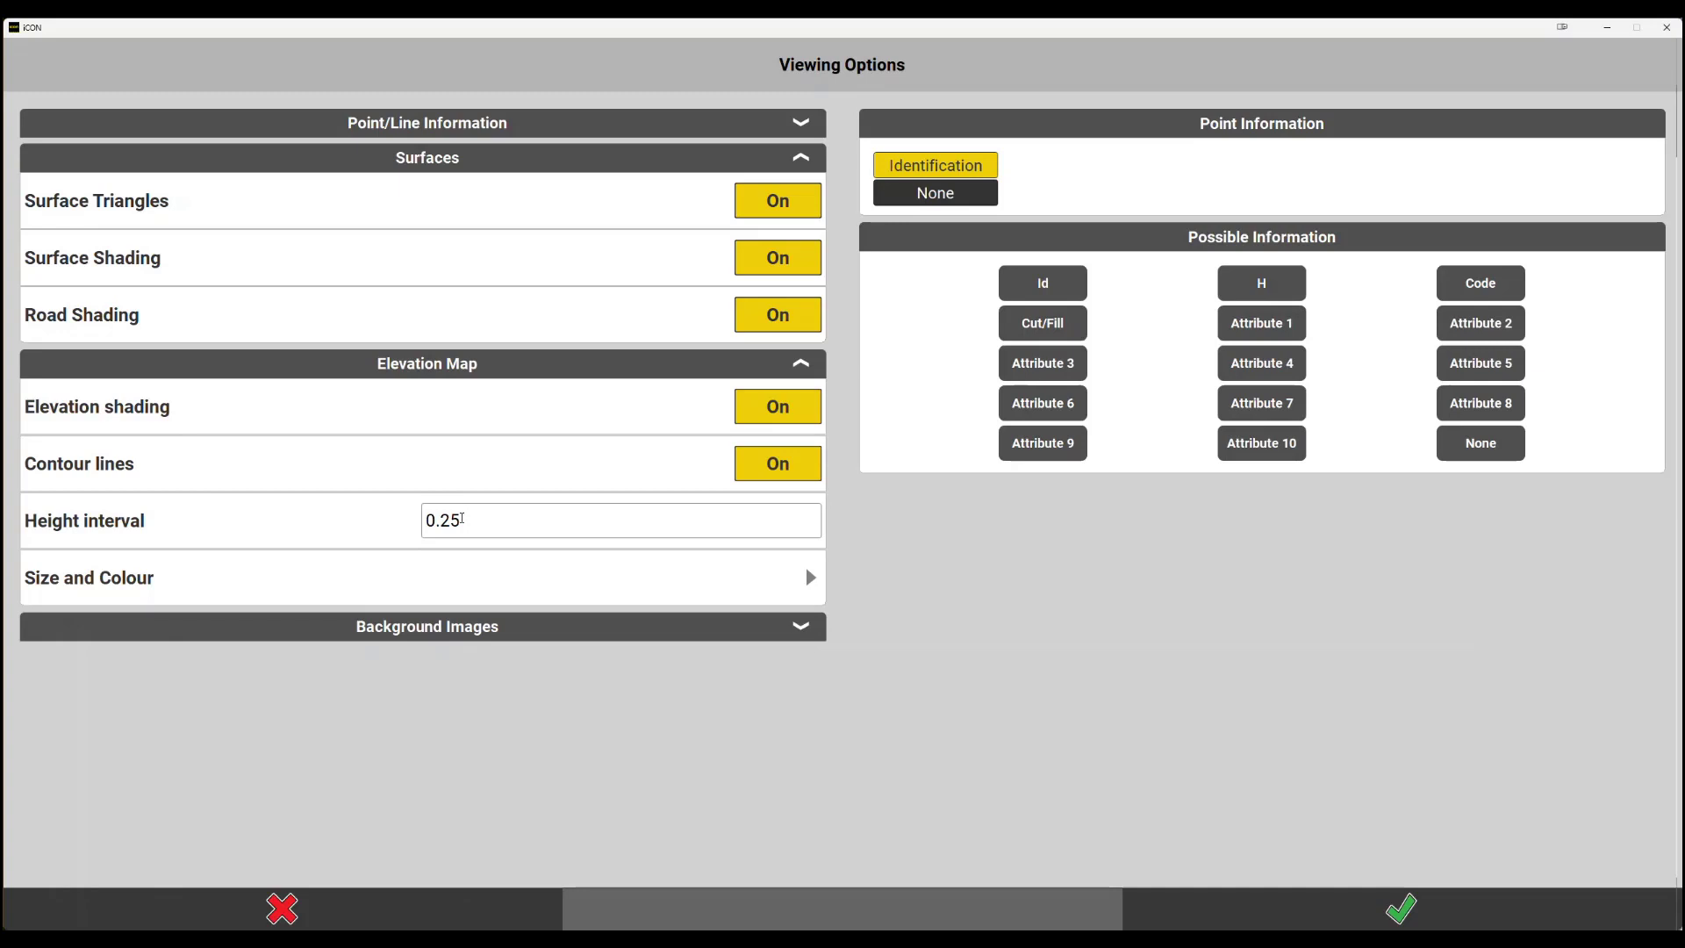
{"action": "left_click", "coordinate": [1398, 907]}
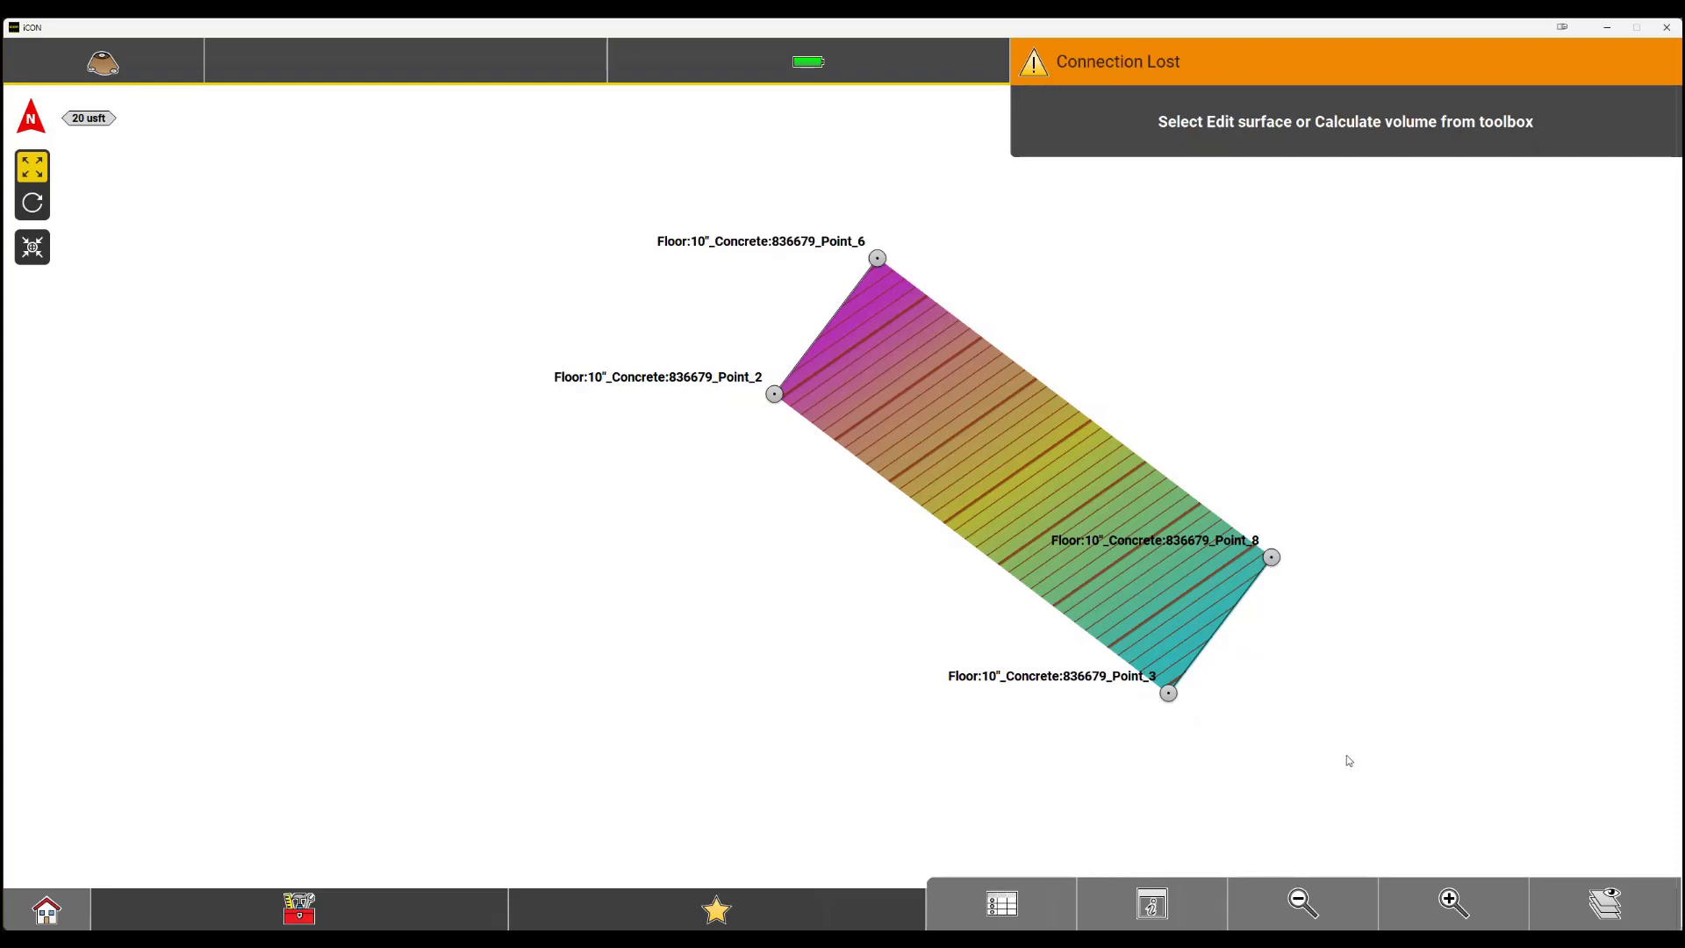
Turn the IFC building model layer back on and tilt the view into an oblique 3D perspective.
{"action": "left_click", "coordinate": [1618, 909]}
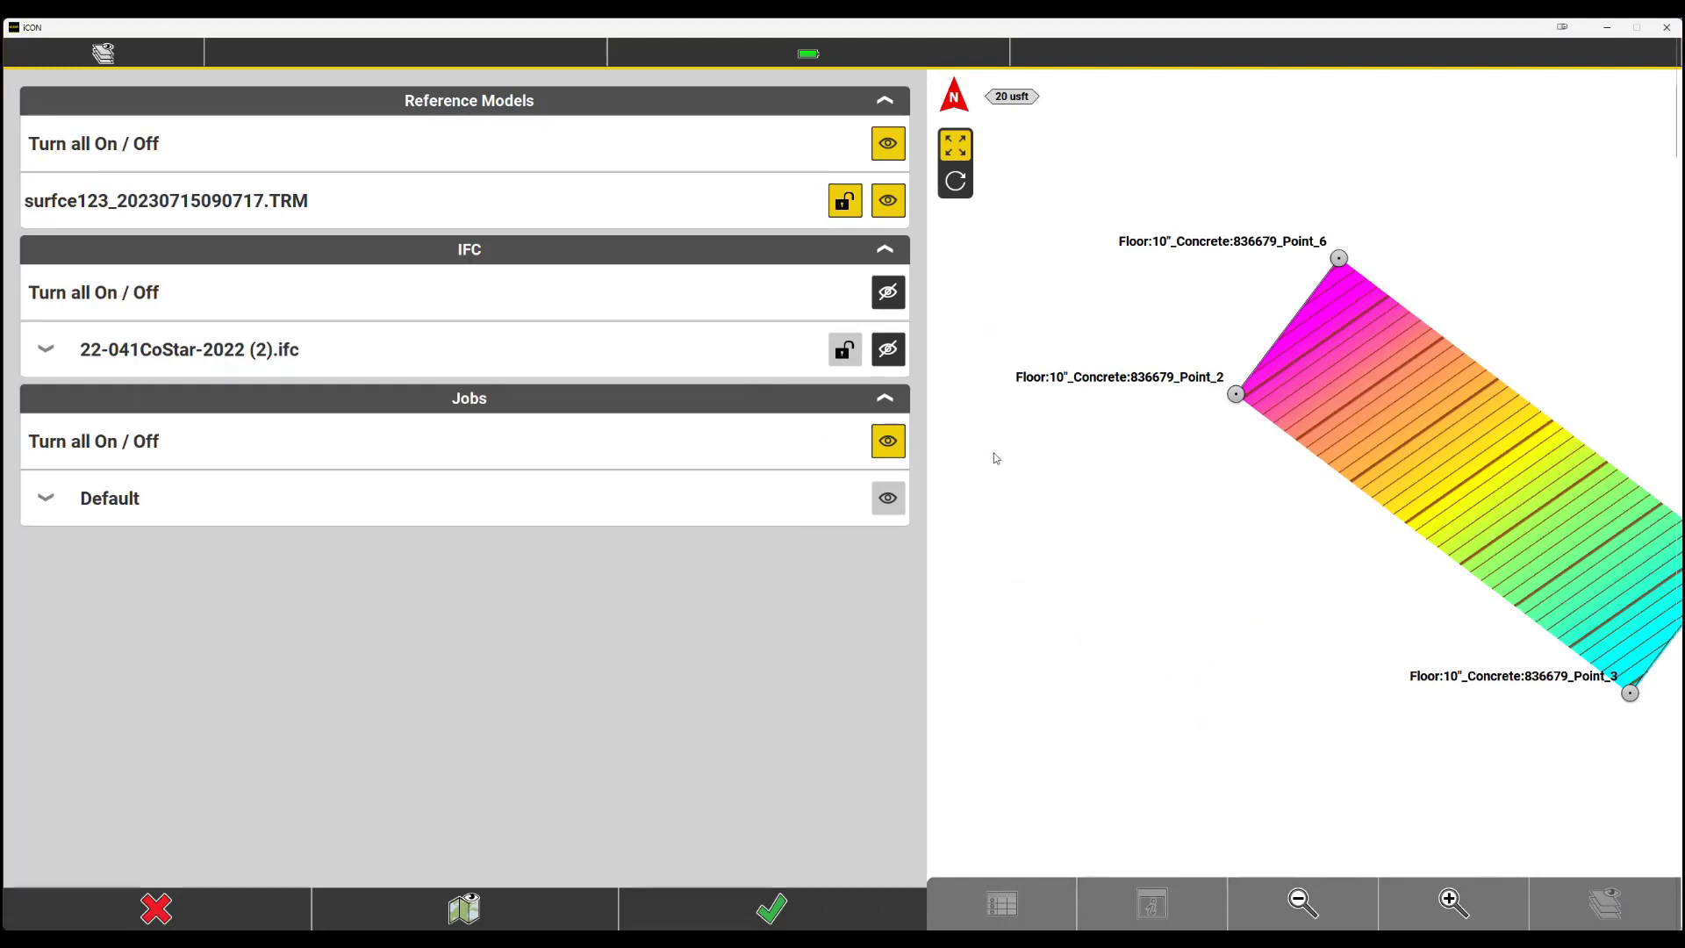
{"action": "left_click", "coordinate": [888, 291]}
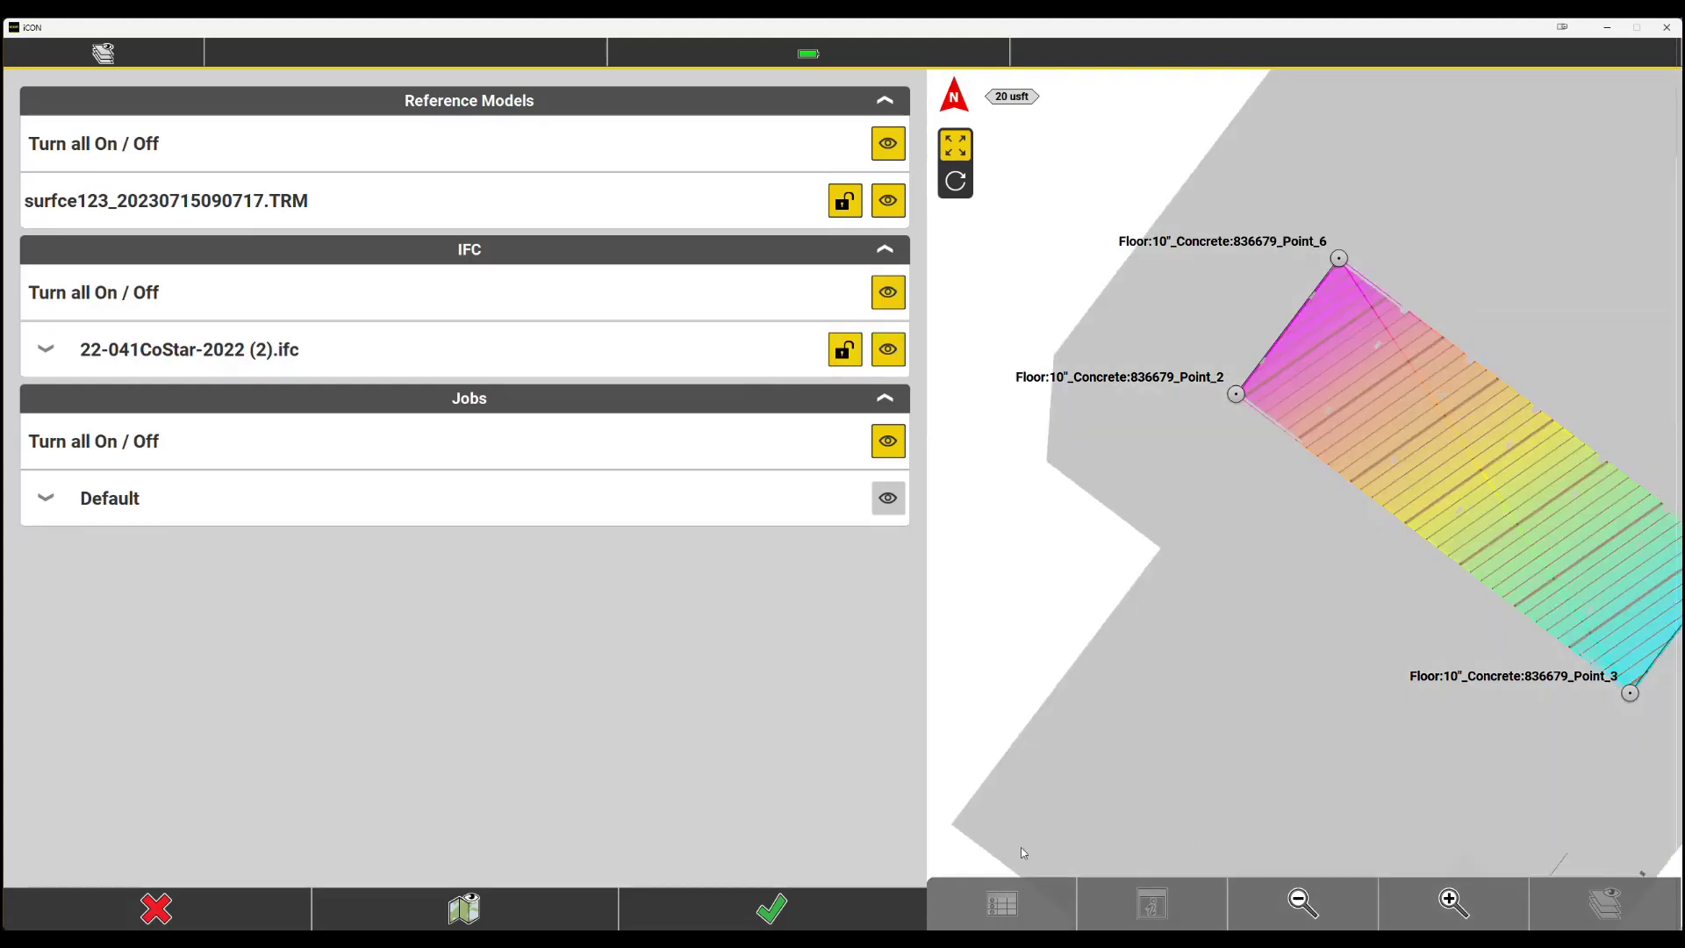
{"action": "left_click", "coordinate": [745, 893]}
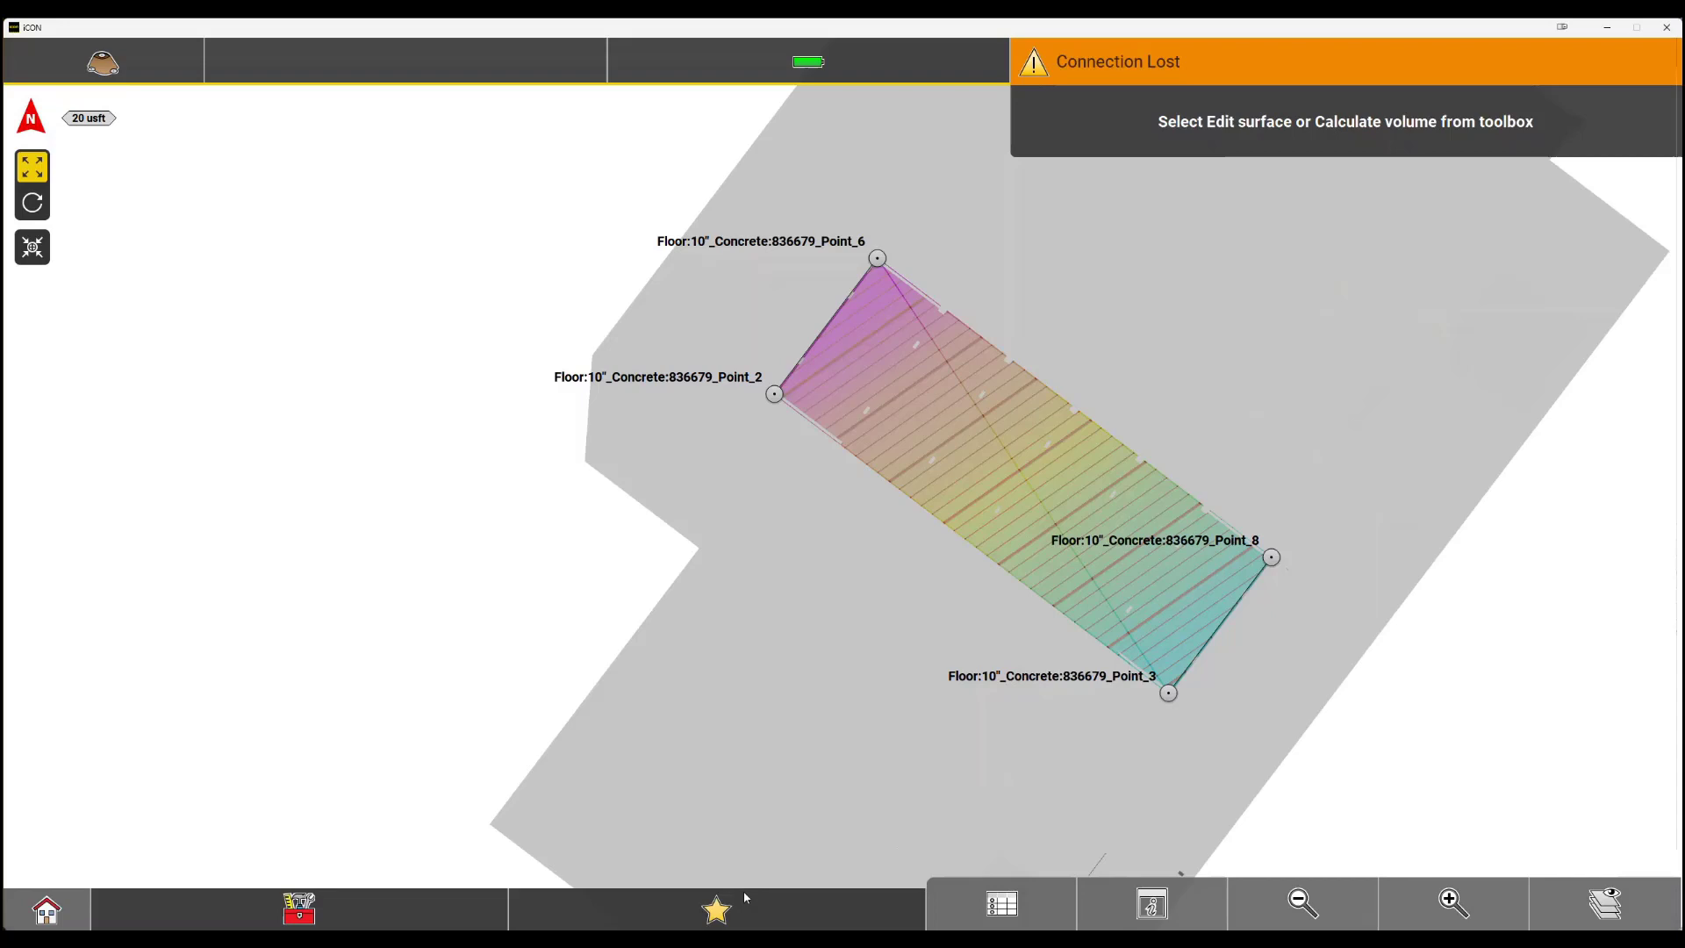
{"action": "left_click", "coordinate": [32, 203]}
{"action": "left_click_drag", "start_coordinate": [774, 585], "coordinate": [563, 428]}
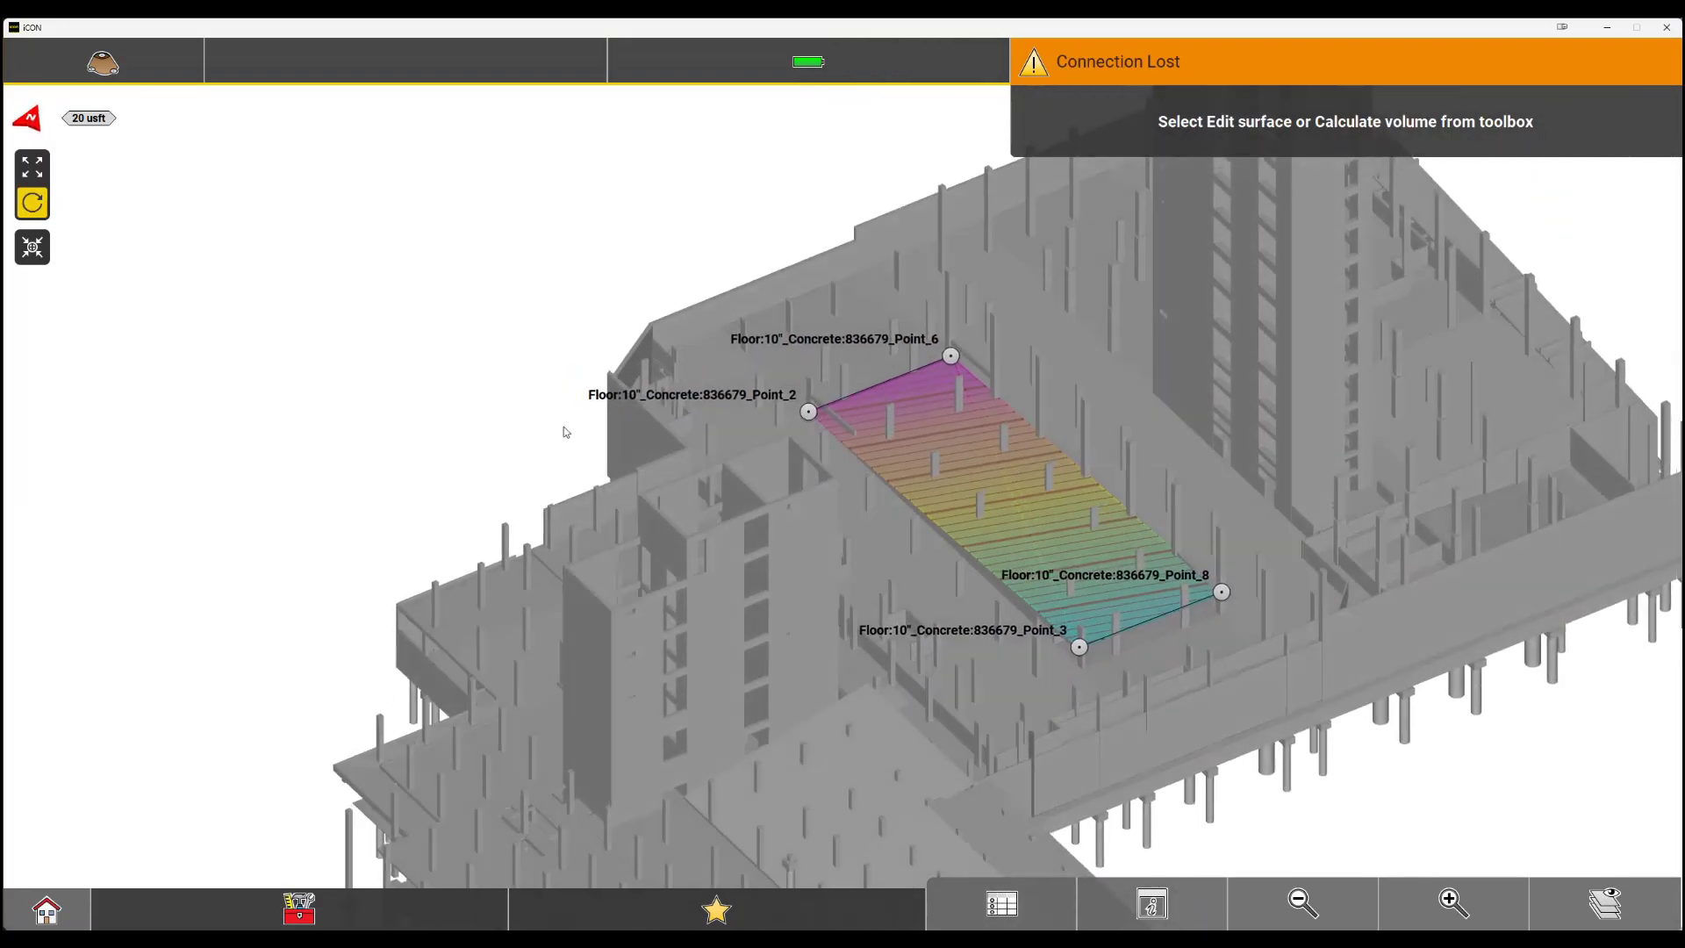